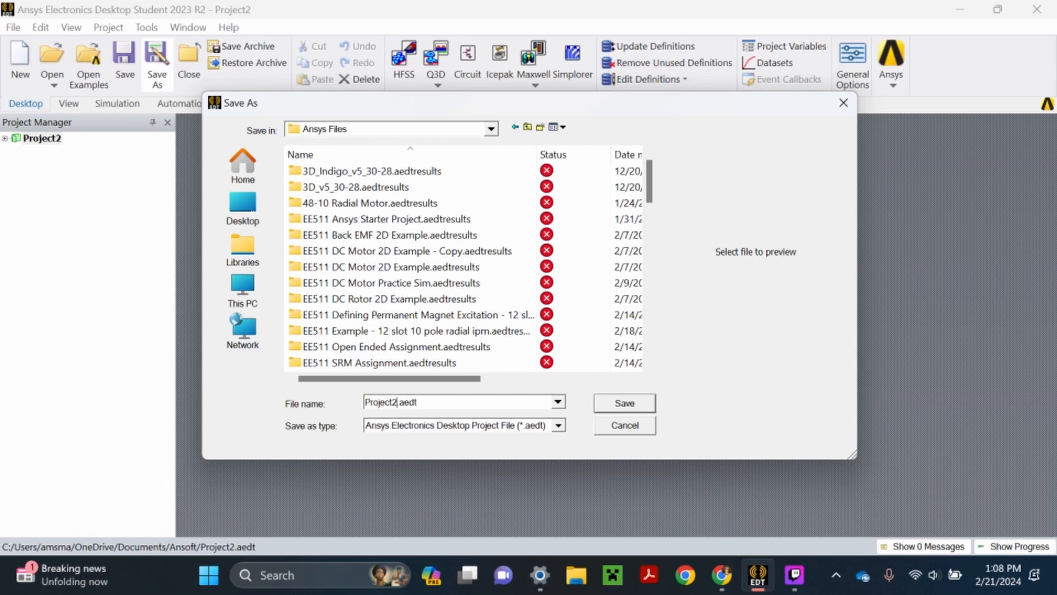
Step: Save the project as "EE511 RMxprt Example" in the Ansys Files folder
key(shift+Home)
text(EE)
text(511 Ansy)
key(BackSpace)
key(BackSpace)
key(BackSpace)
key(BackSpace)
text(RMxprt Example)
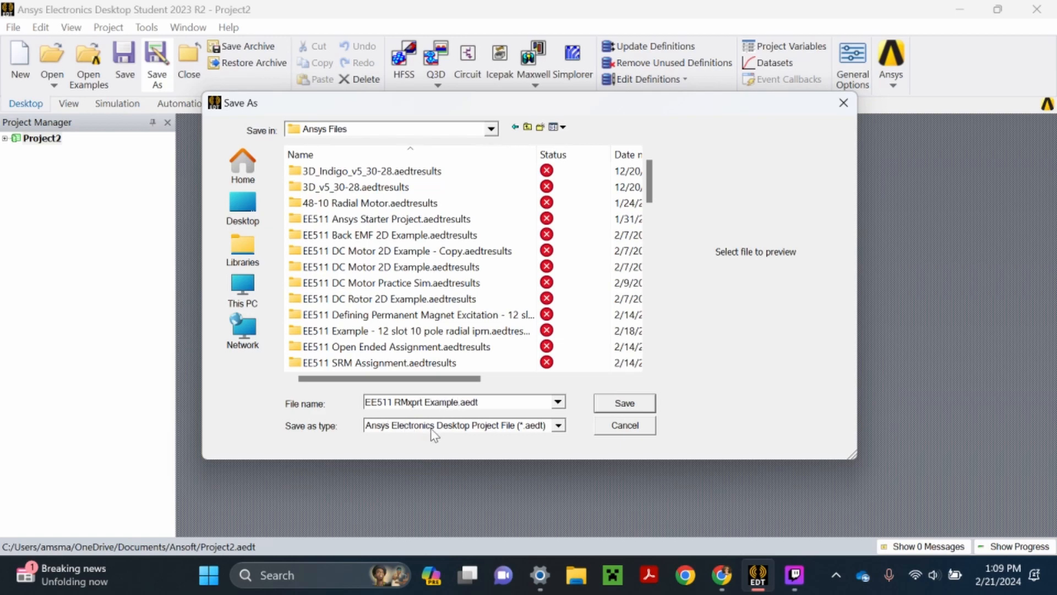
click(619, 404)
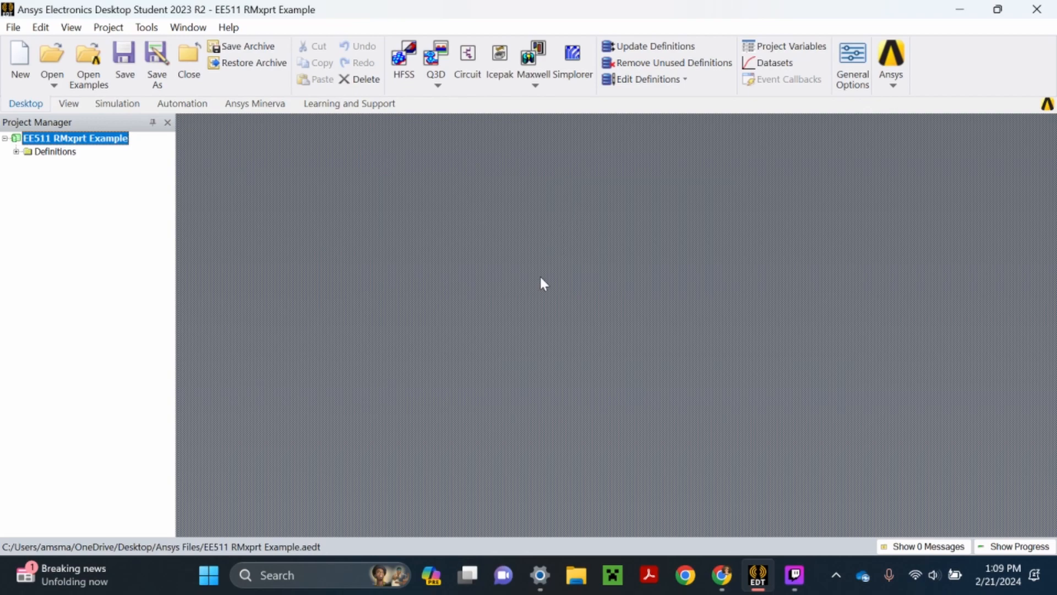
Step: Insert an RMxprt design using the Maxwell Model Wizard flow with the IPM Synchronous Machine type, and save the project
click(534, 77)
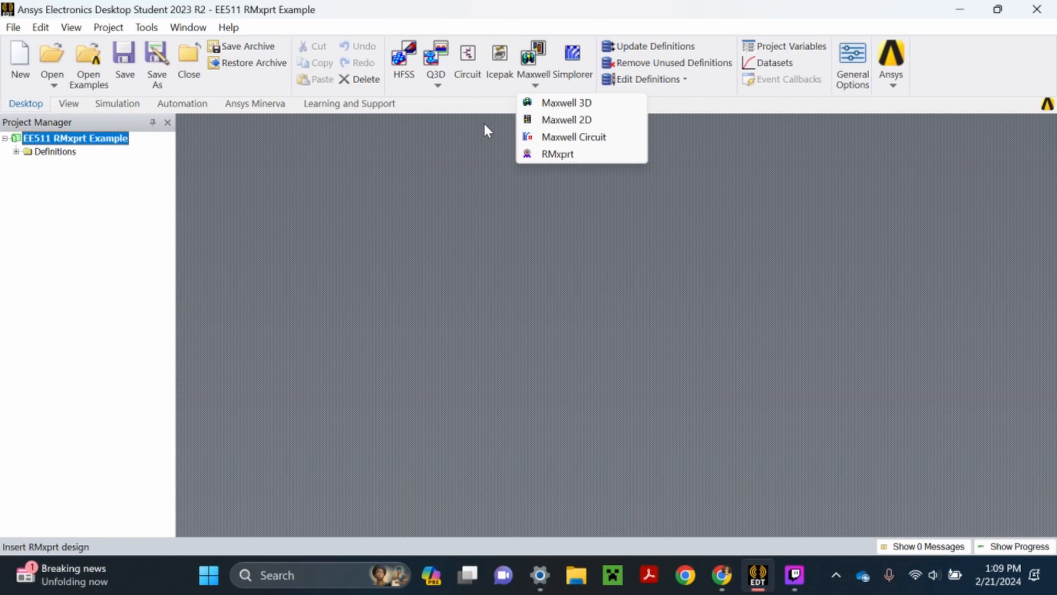
click(371, 215)
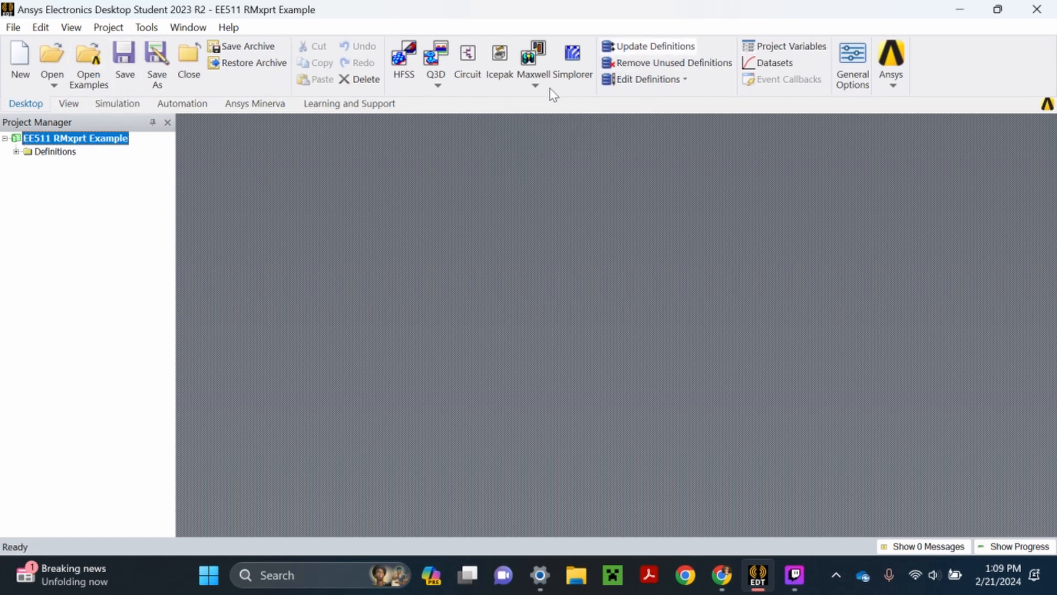
click(535, 85)
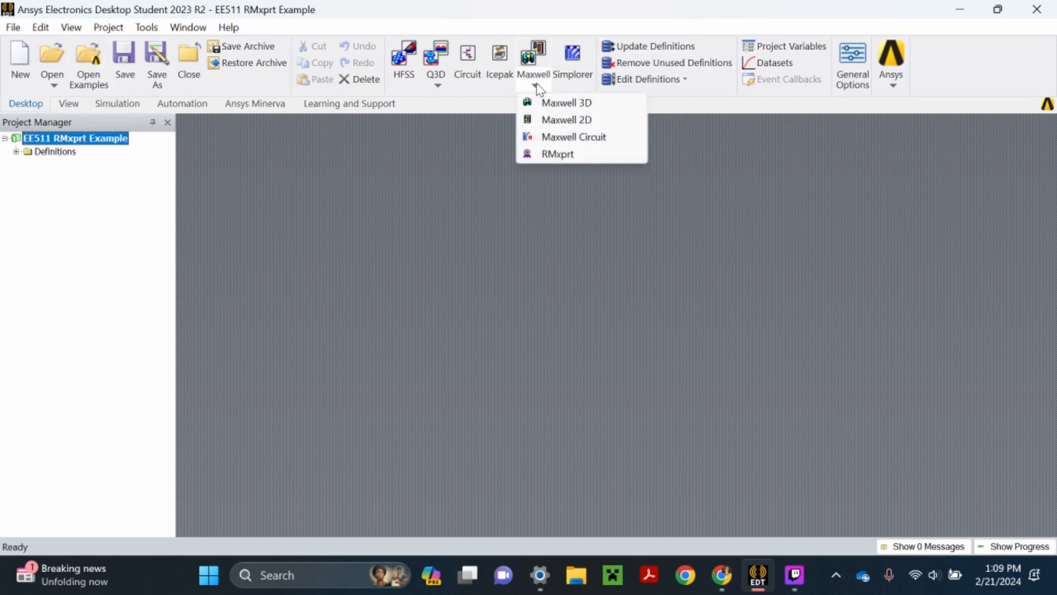
click(578, 155)
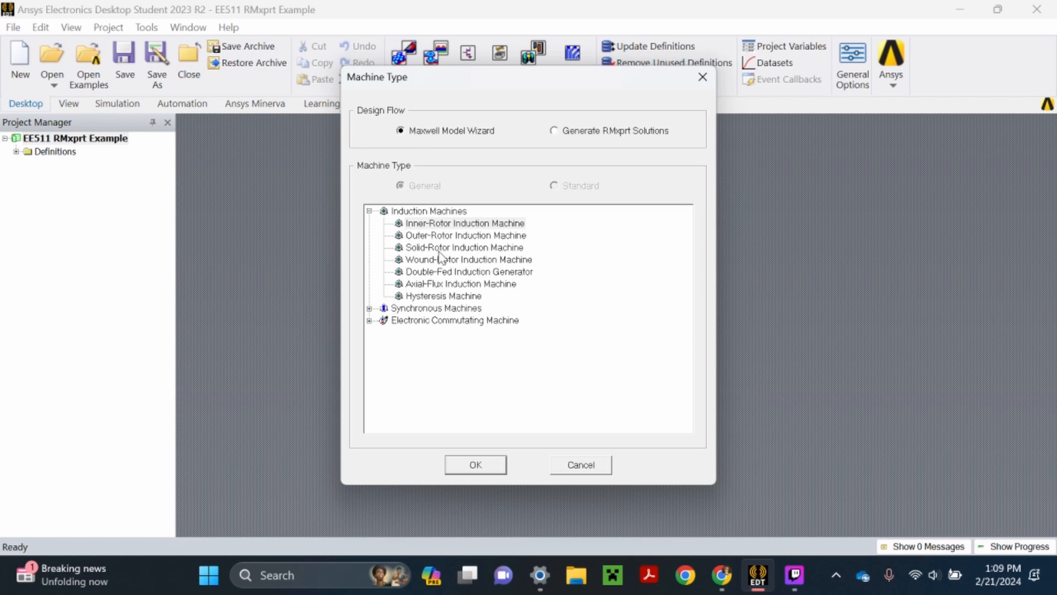
click(369, 308)
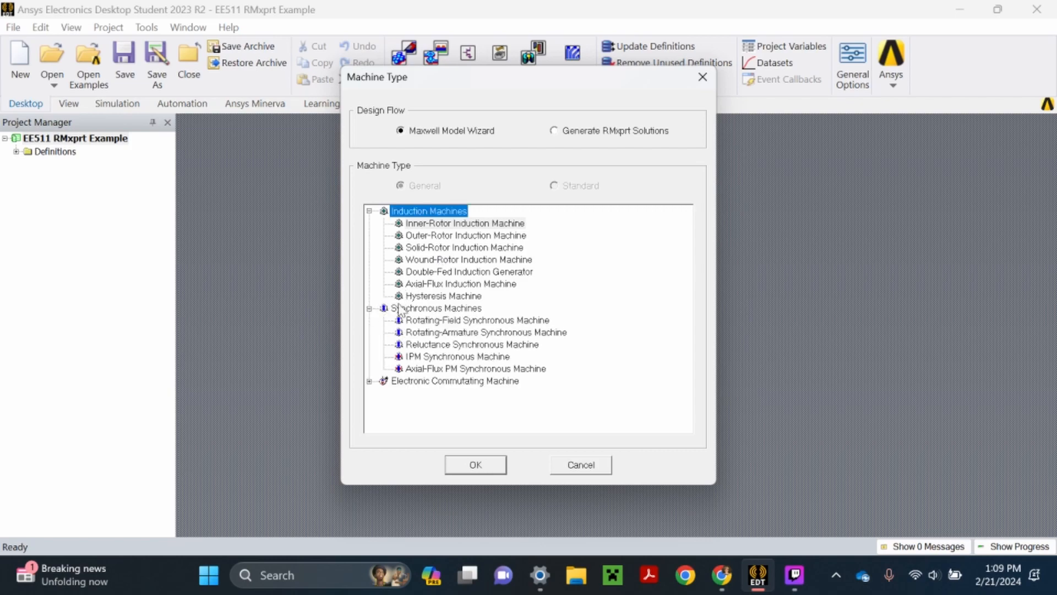
click(449, 358)
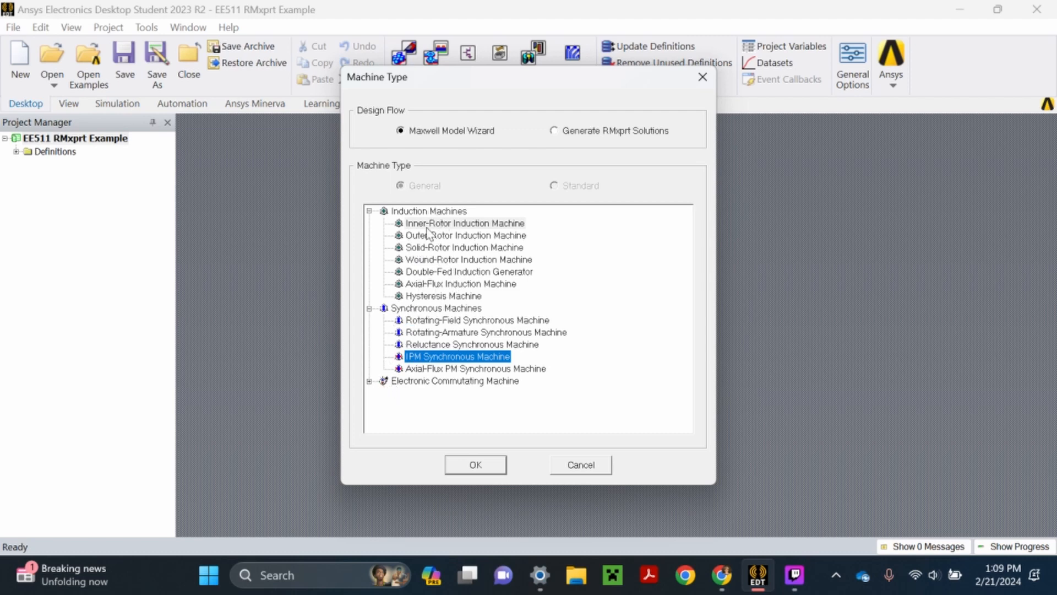
click(369, 380)
click(369, 380)
click(474, 465)
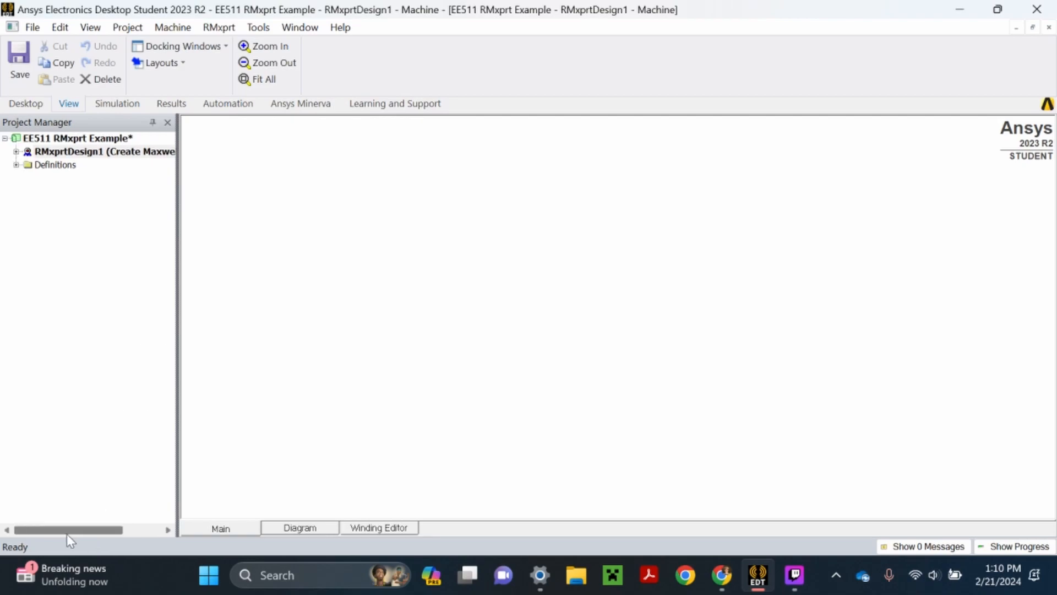
click(19, 57)
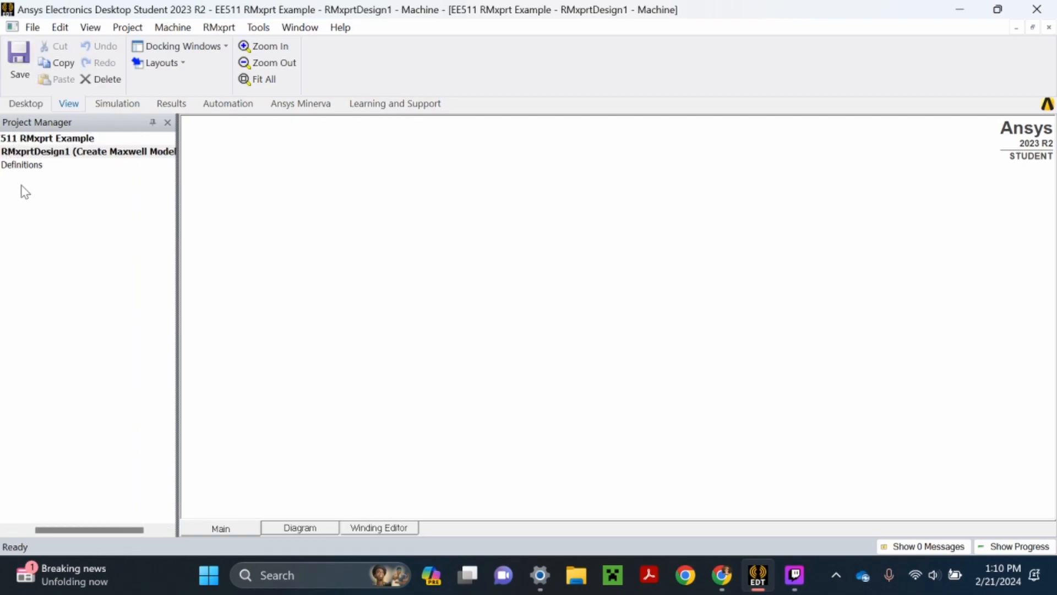
Step: Expand the RMxprt design's stator and rotor branches down to slot and pole, and review the general Machine properties
drag(104, 529, 45, 530)
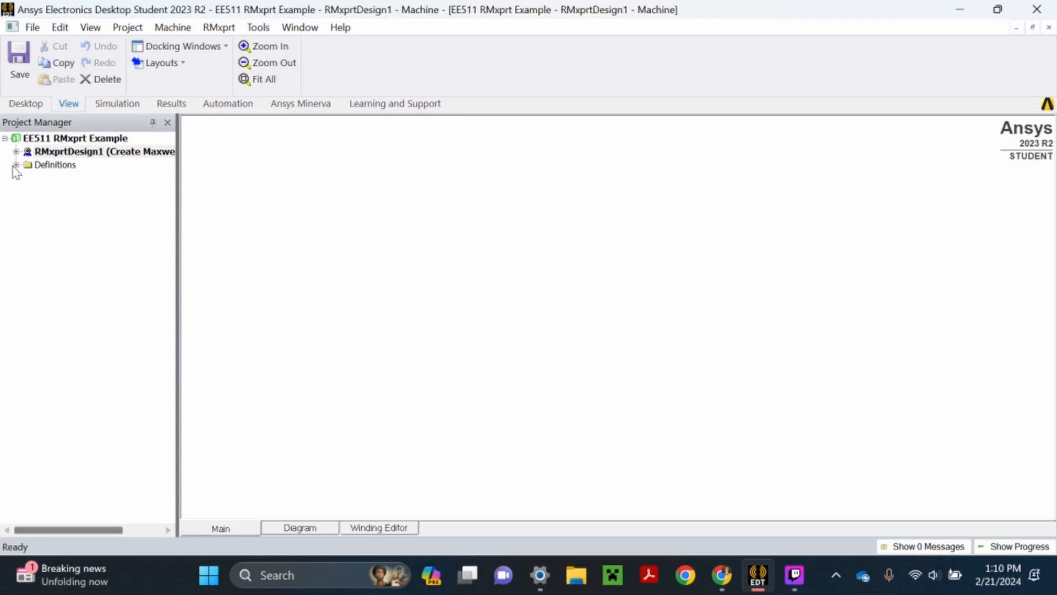
double_click(23, 151)
click(27, 165)
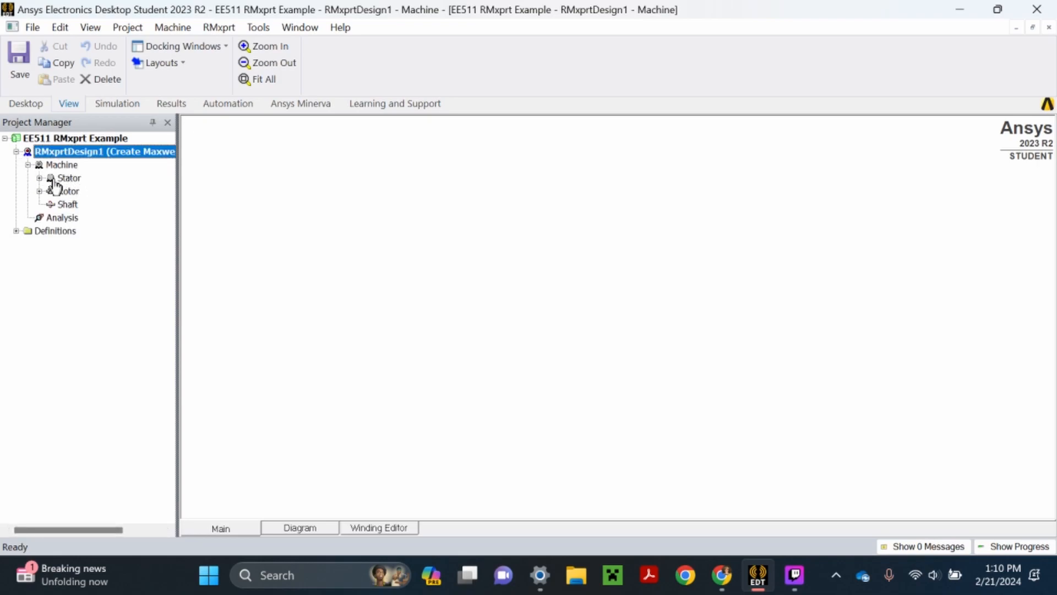
click(40, 178)
click(51, 191)
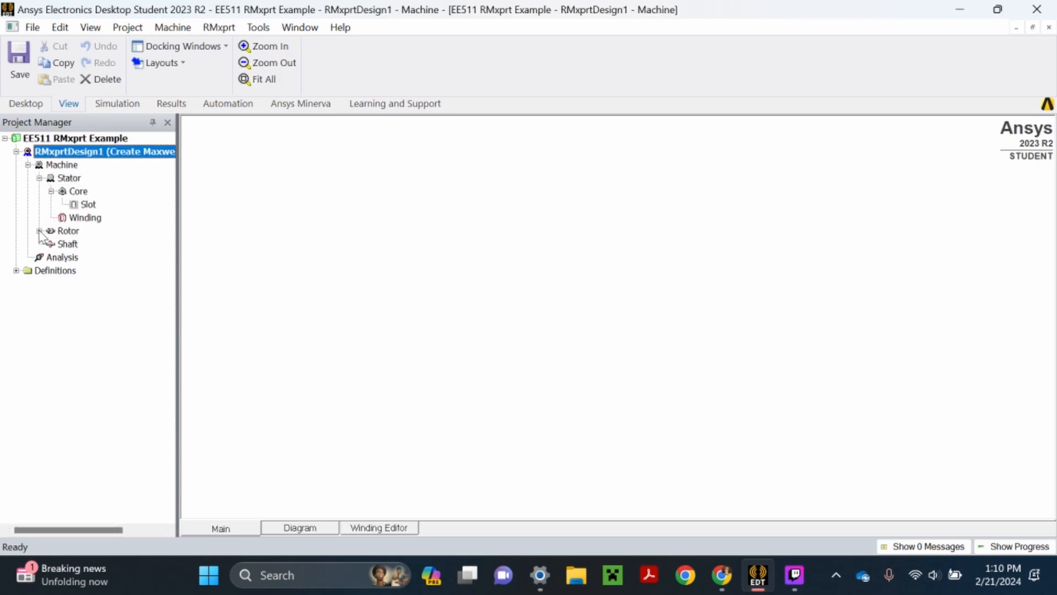
click(39, 231)
click(51, 244)
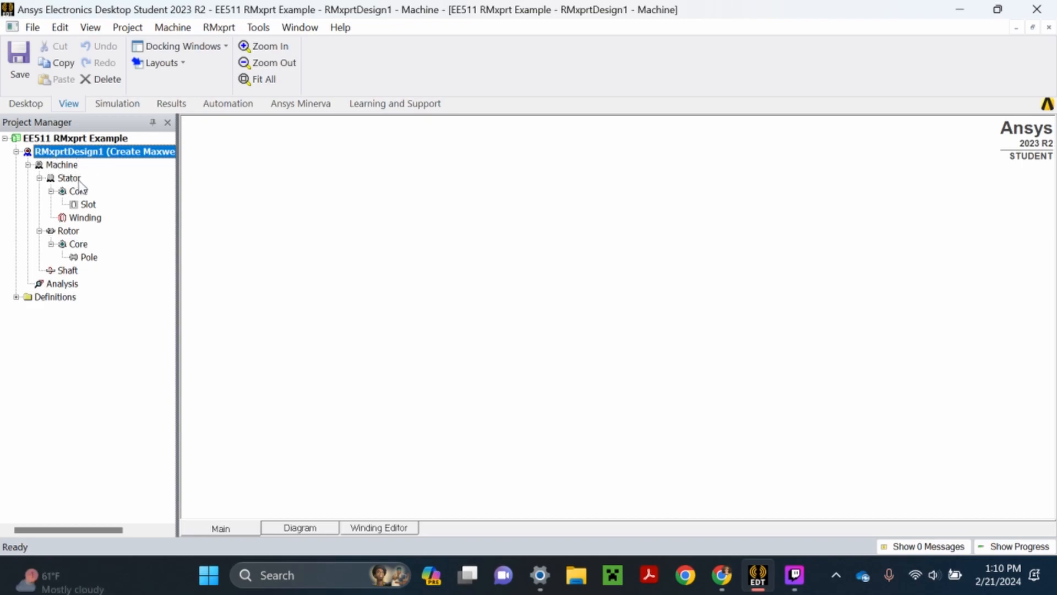
double_click(62, 166)
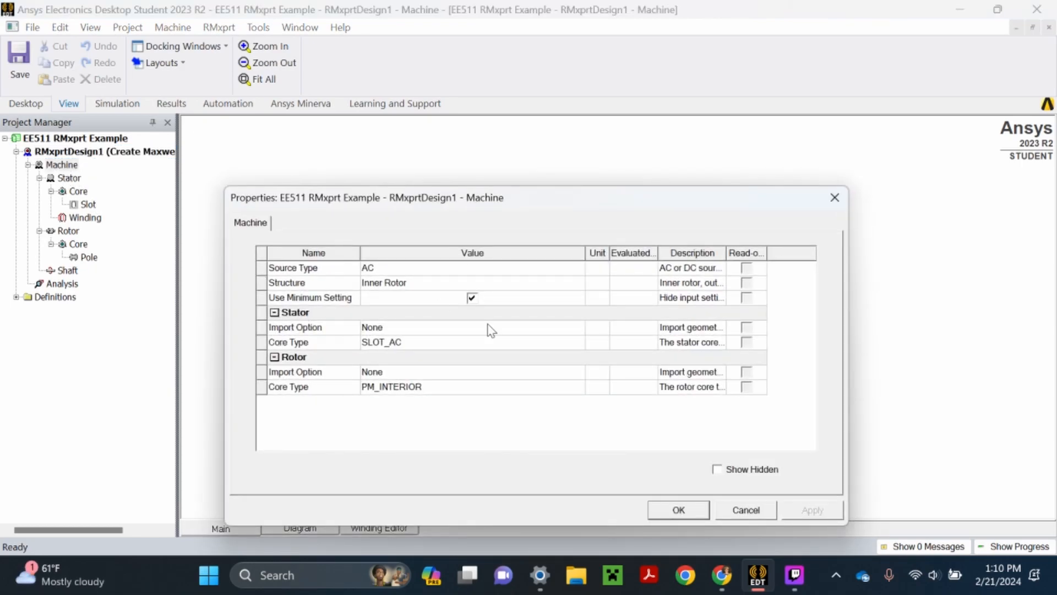
click(721, 508)
Step: Set the stator's number of poles to 4 and number of slots to 36
double_click(71, 179)
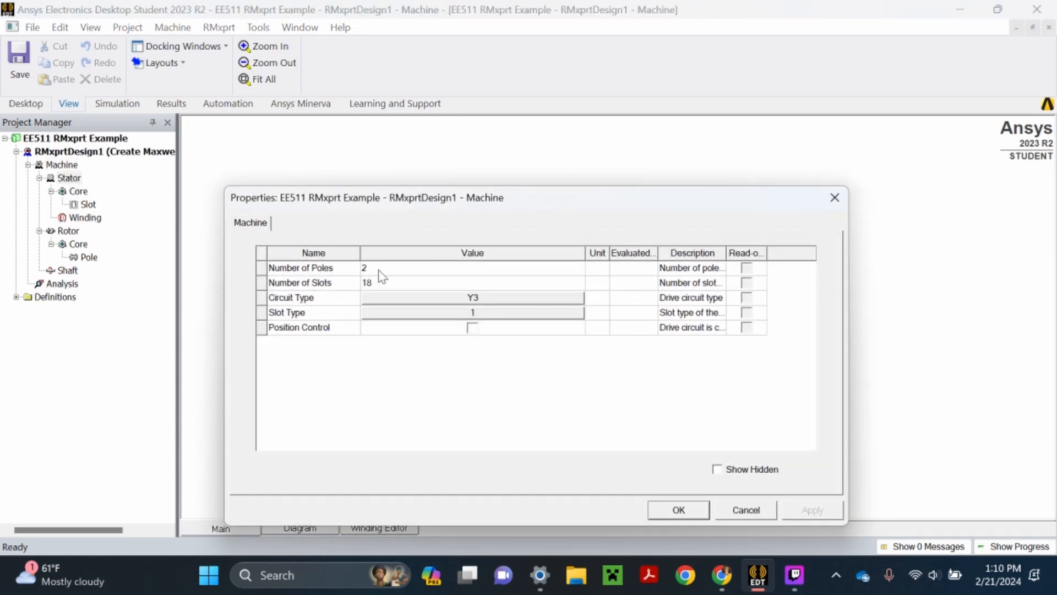
click(387, 269)
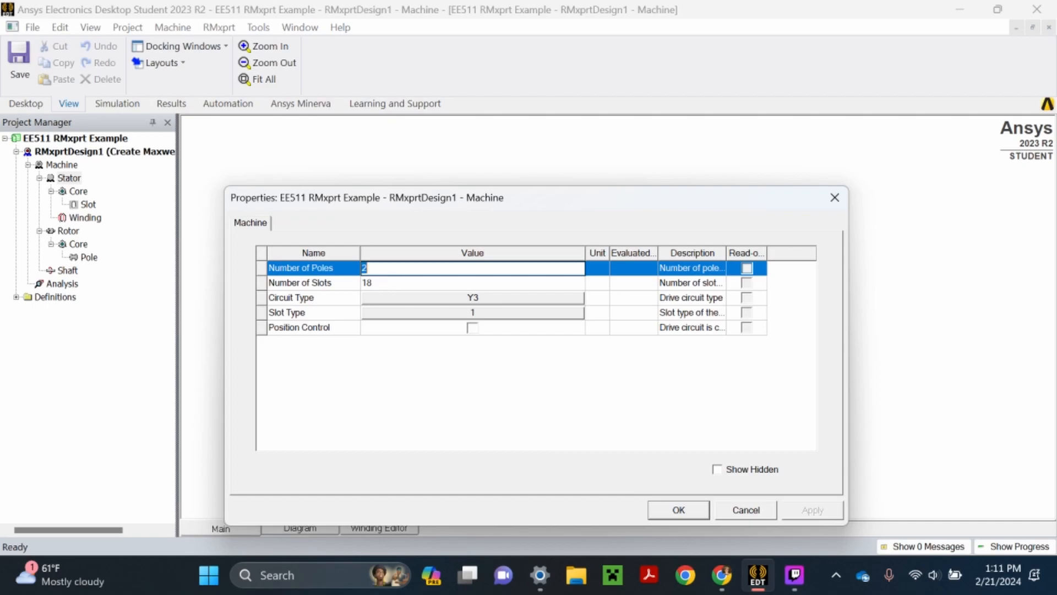
text(4)
key(Tab)
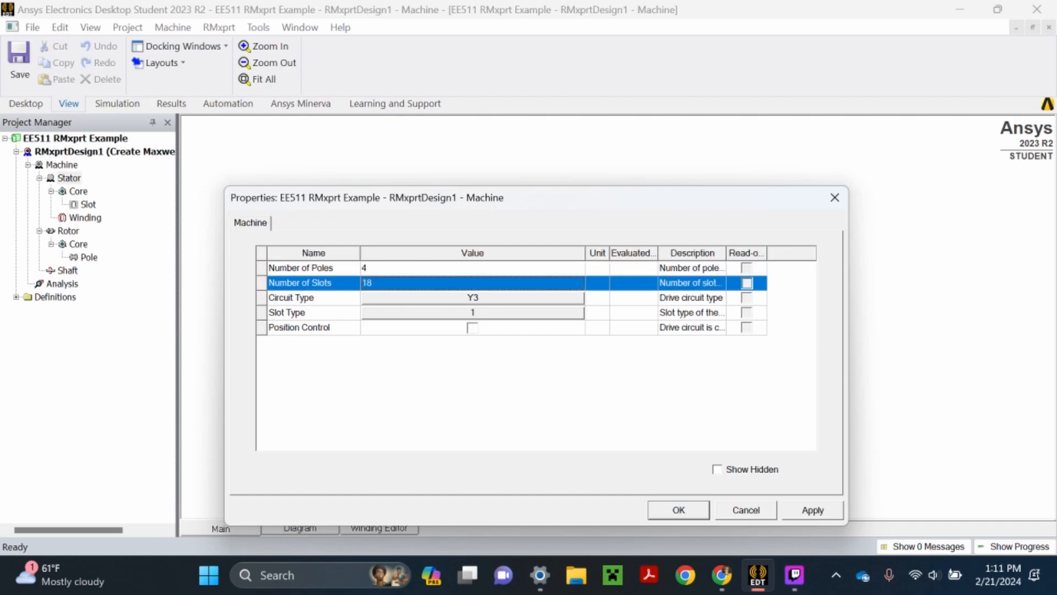
text(36)
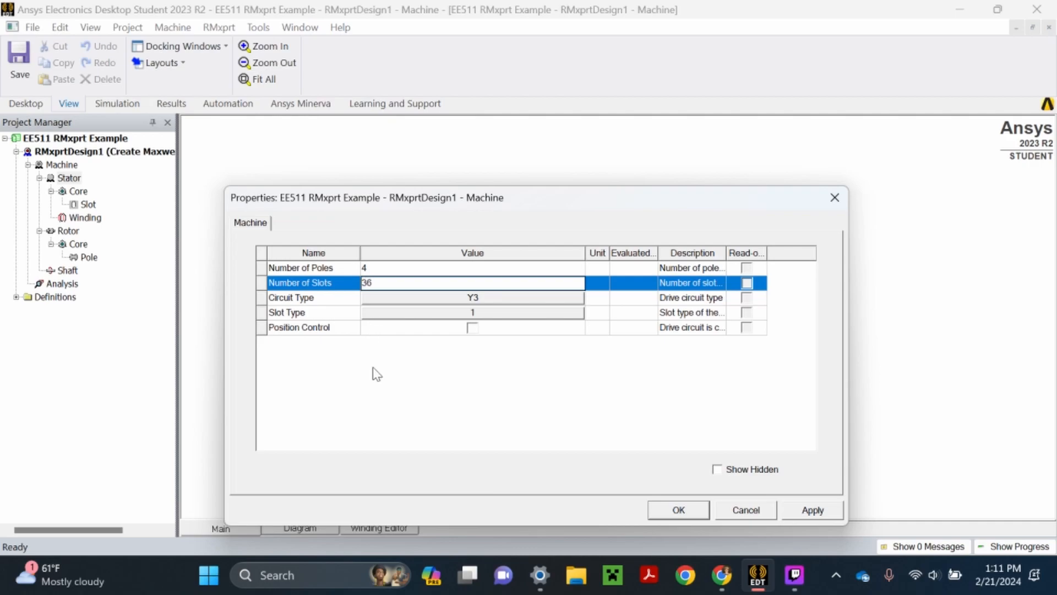
key(Return)
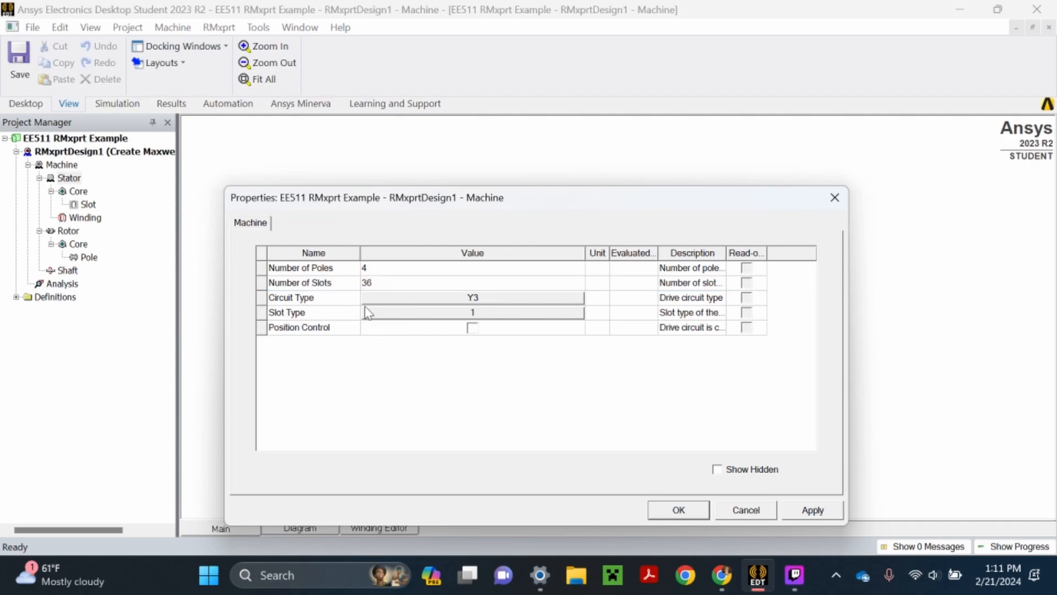
Step: Compare the stator's circuit type options and select Y3, the Y-Type 3-Phase circuit
click(398, 297)
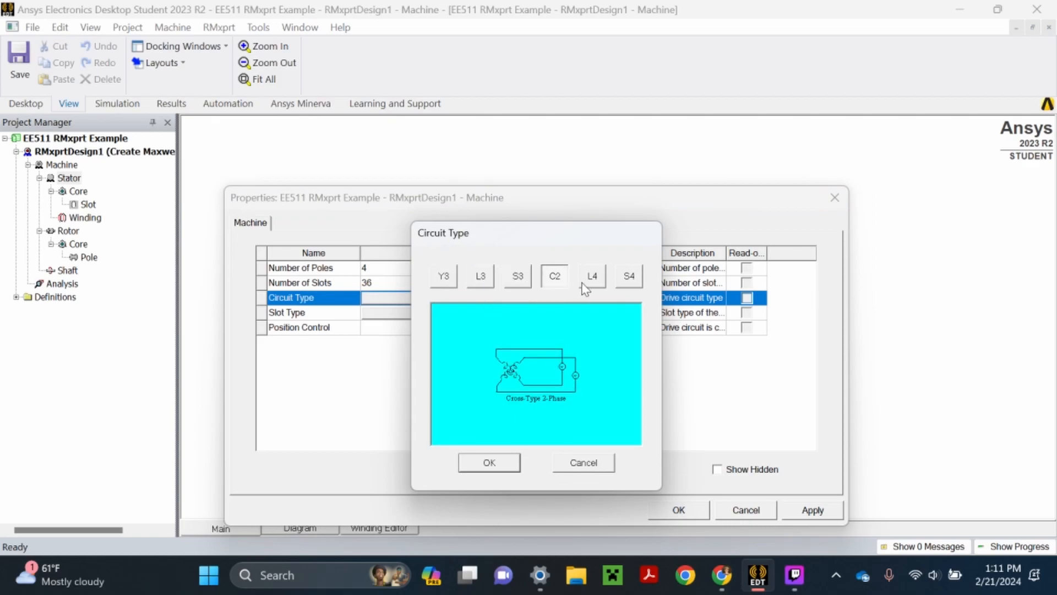
click(623, 276)
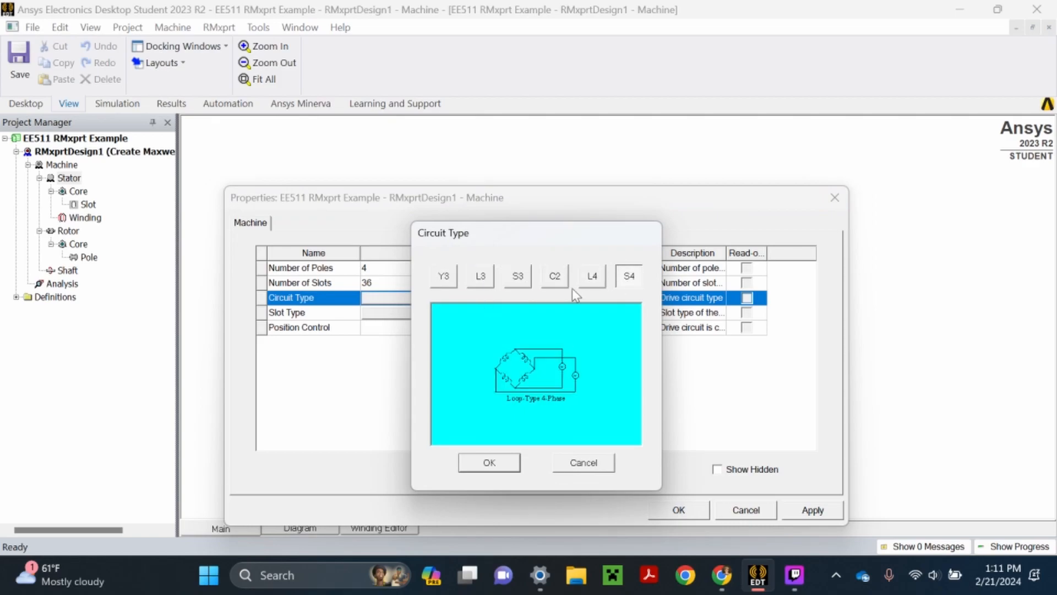
click(445, 274)
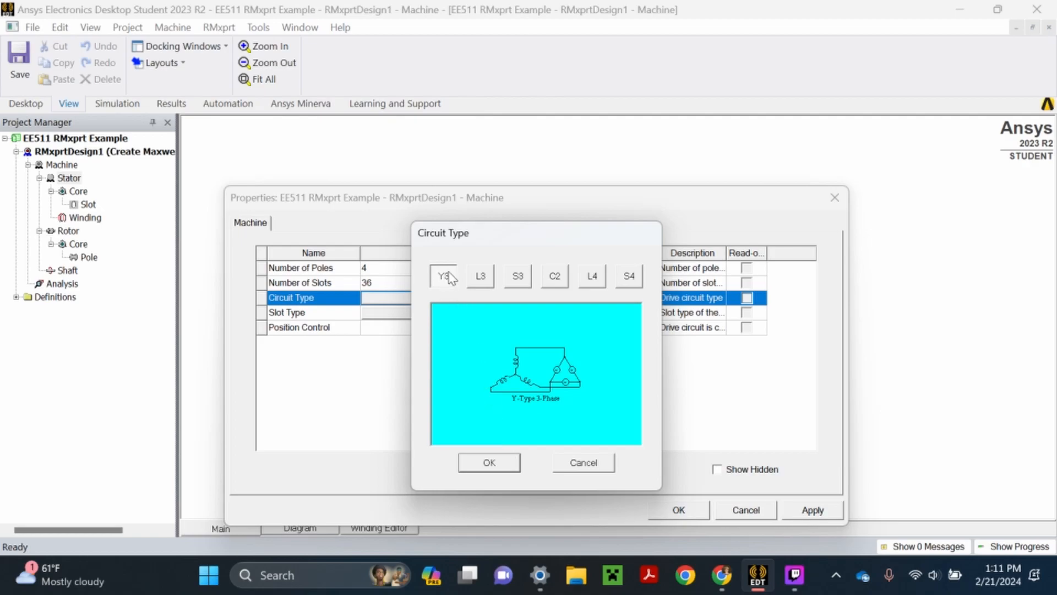
click(500, 464)
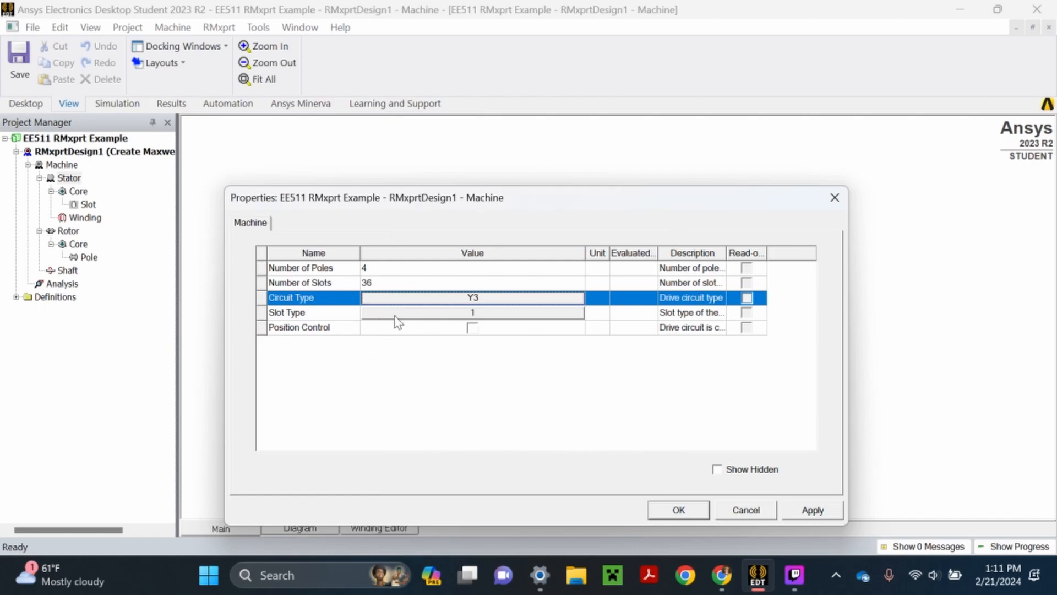
Step: Compare the available stator slot shapes, select slot type 6, and apply the stator properties
click(419, 313)
click(464, 232)
click(513, 234)
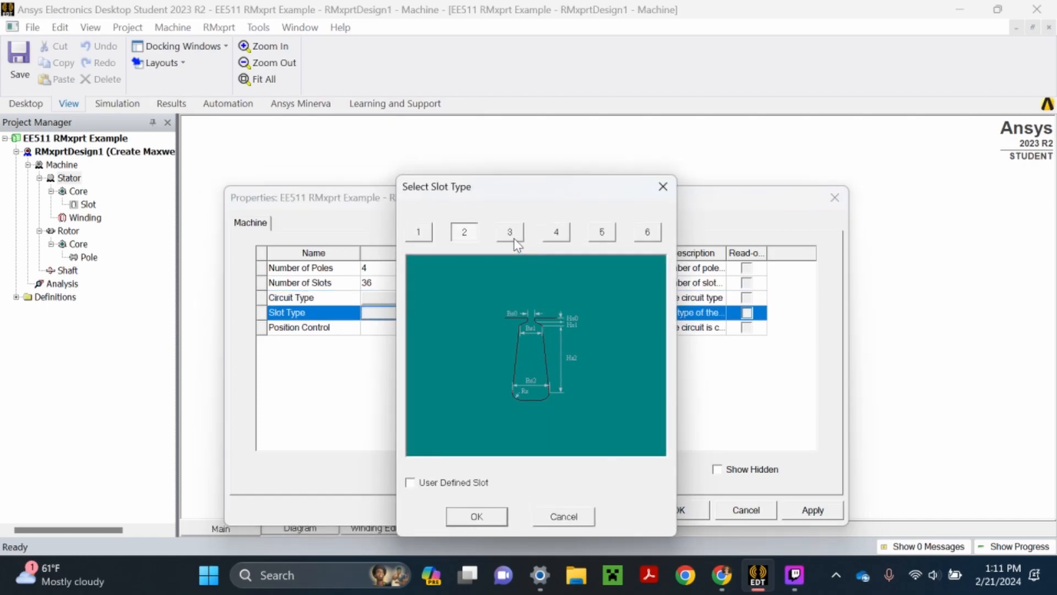
click(556, 233)
click(602, 233)
click(644, 236)
click(418, 234)
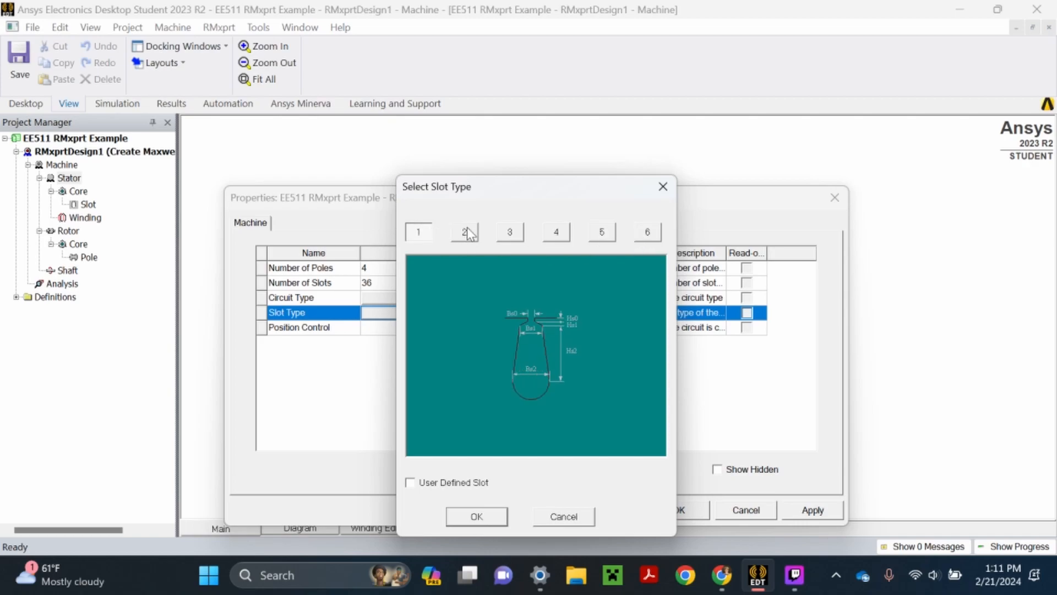
click(645, 234)
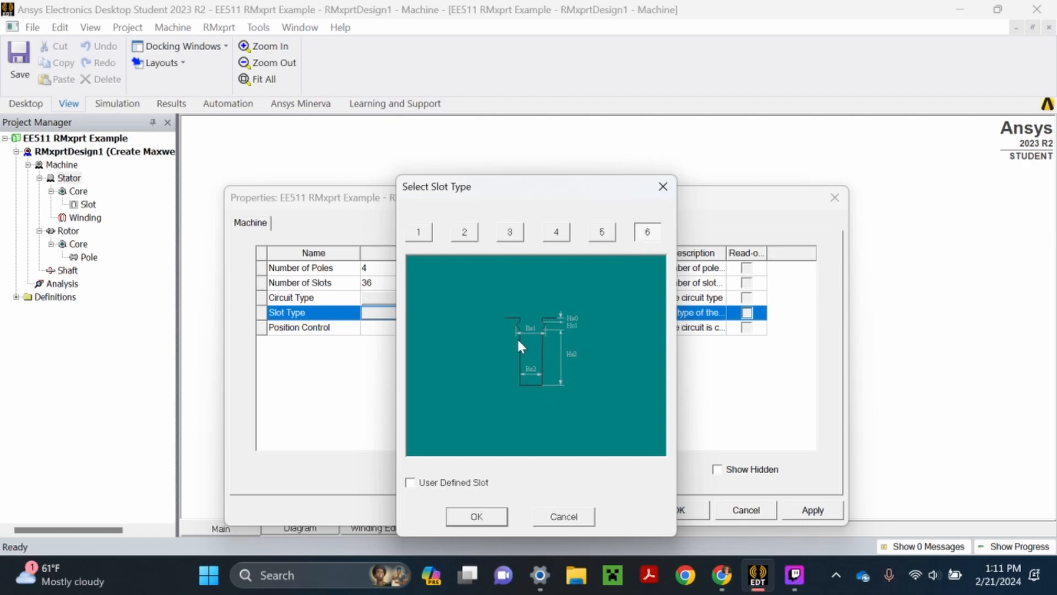
click(477, 517)
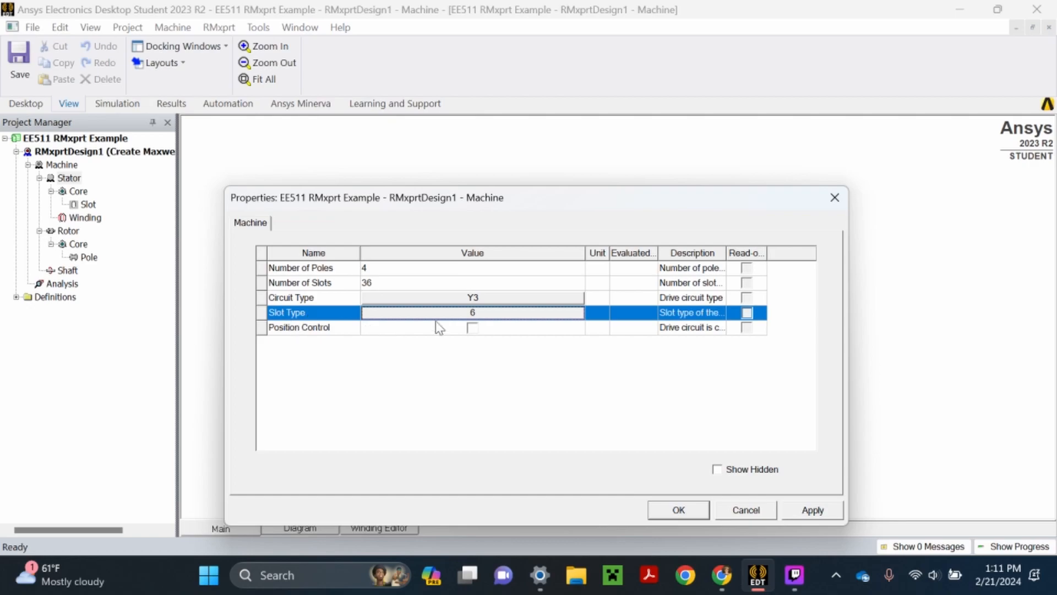
click(821, 515)
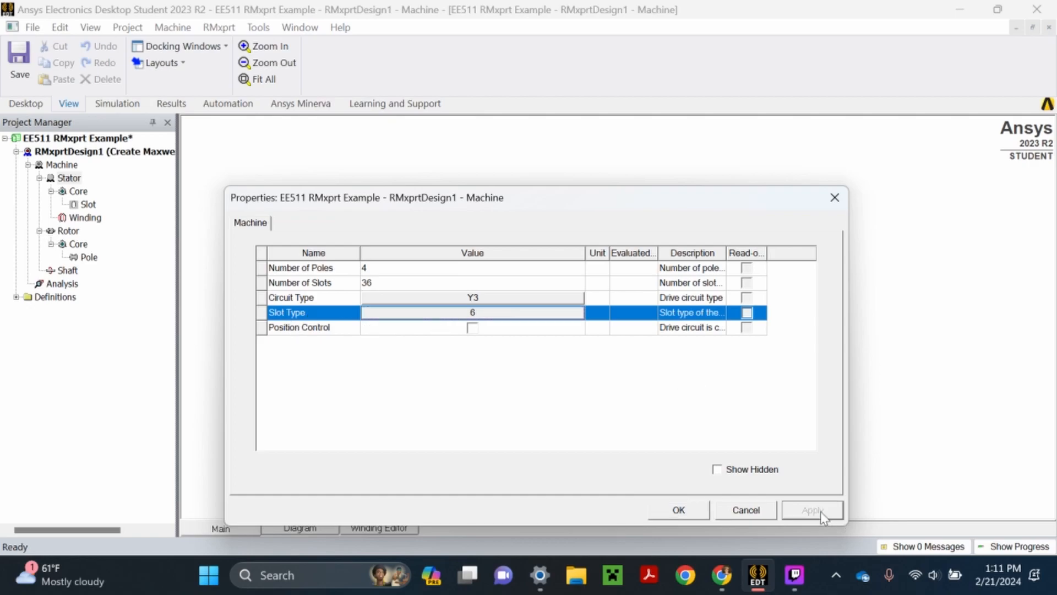
click(679, 510)
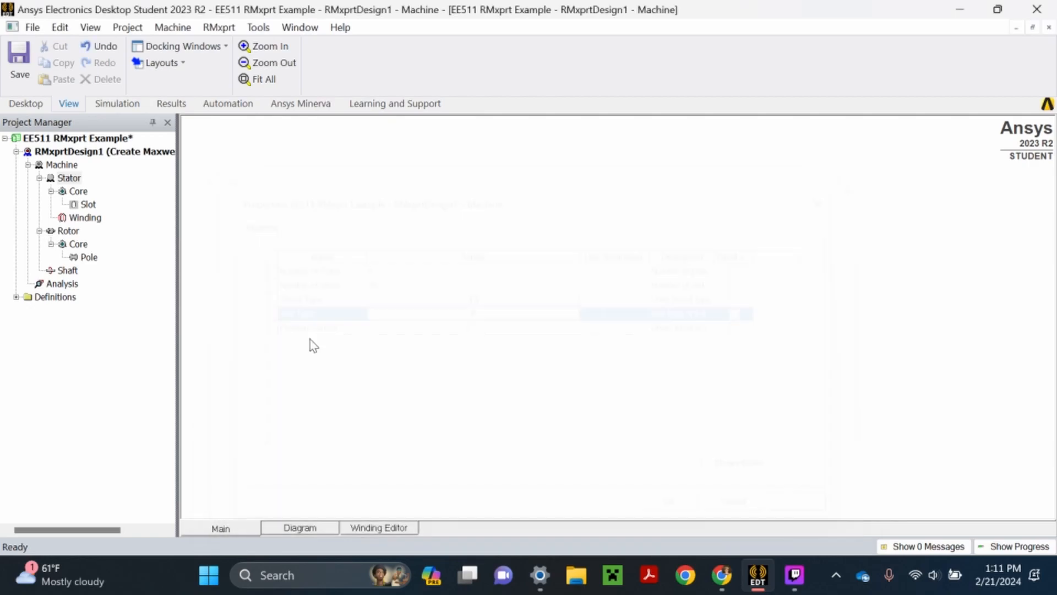
Step: Set the stator core's outer diameter to 250 mm, inner diameter to 181 mm and length to 200 mm
double_click(81, 193)
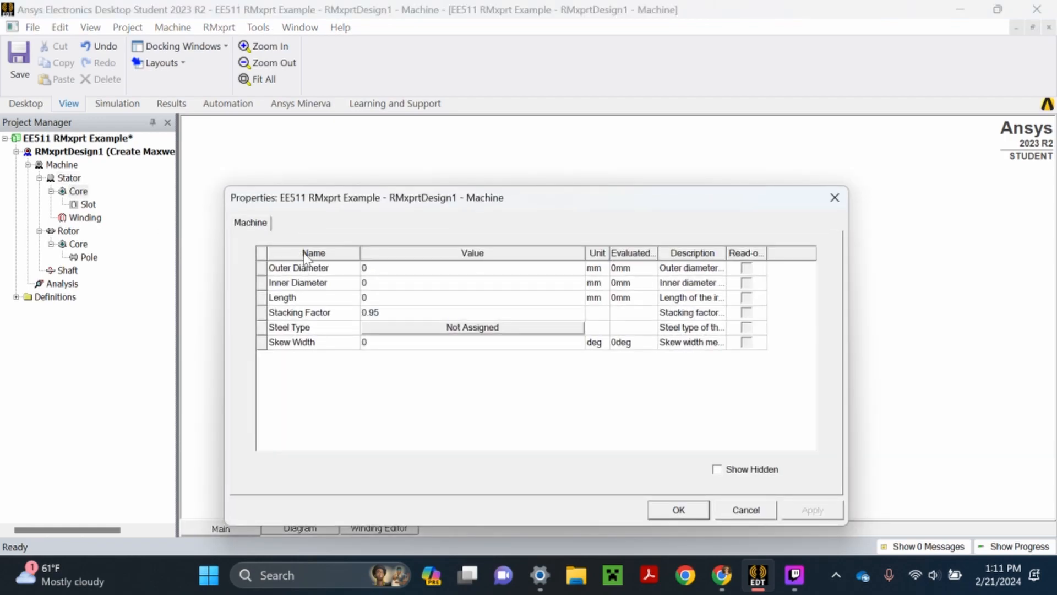
click(382, 270)
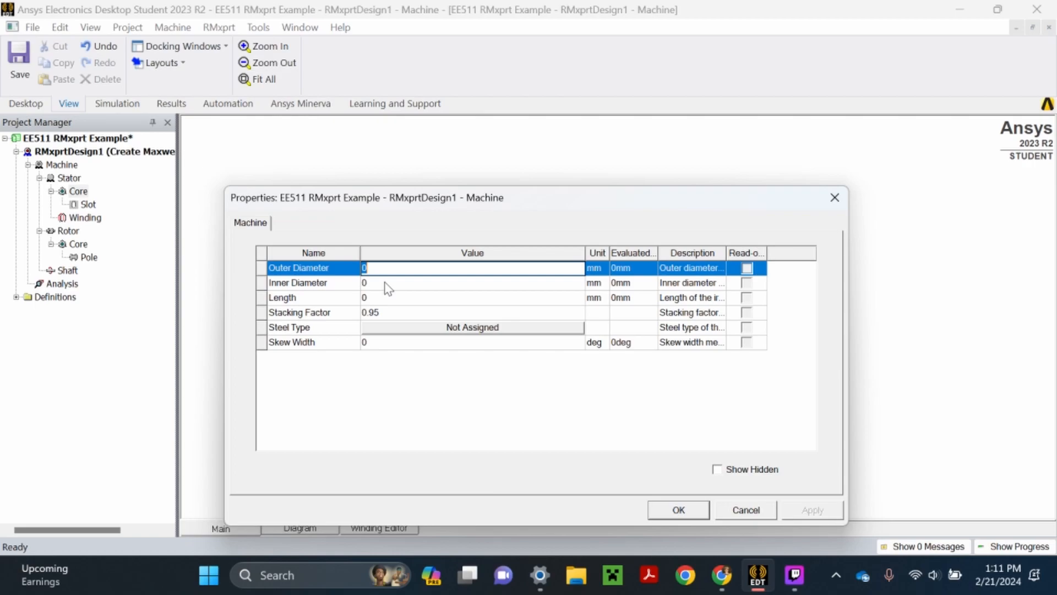
text(250)
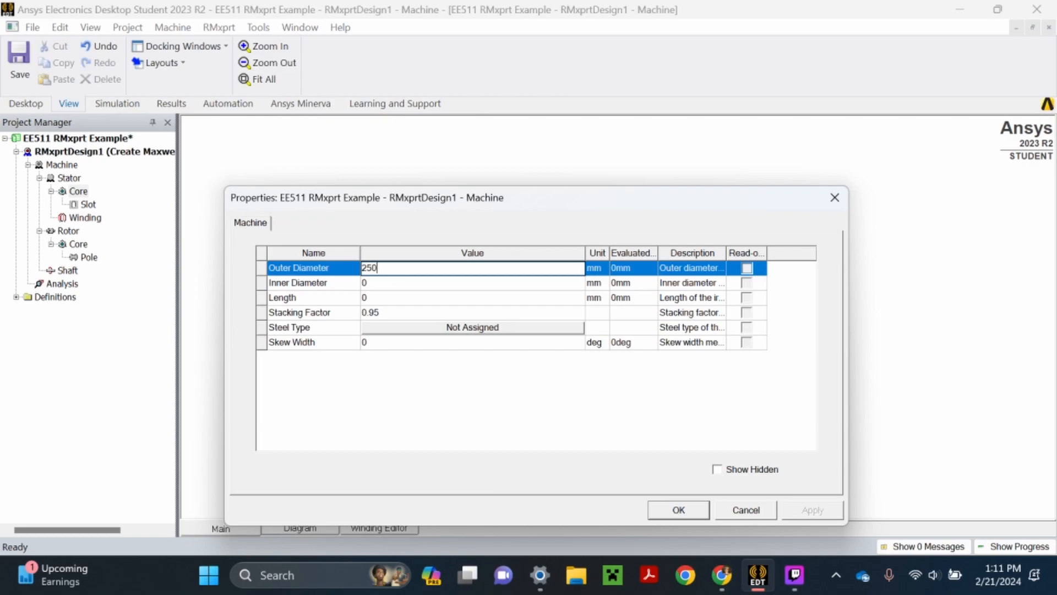
key(Tab)
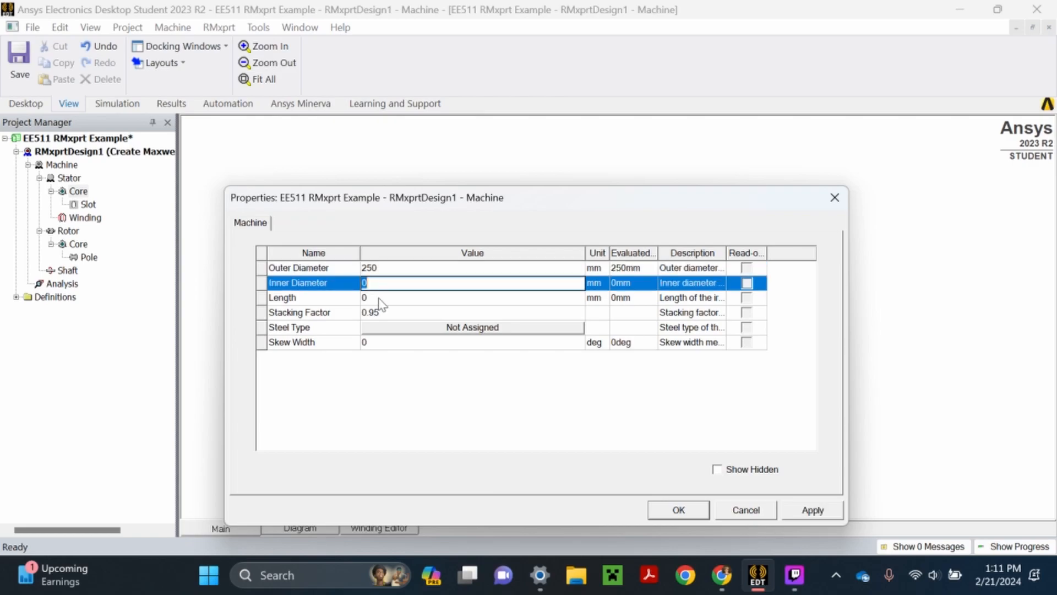
text(181)
key(Tab)
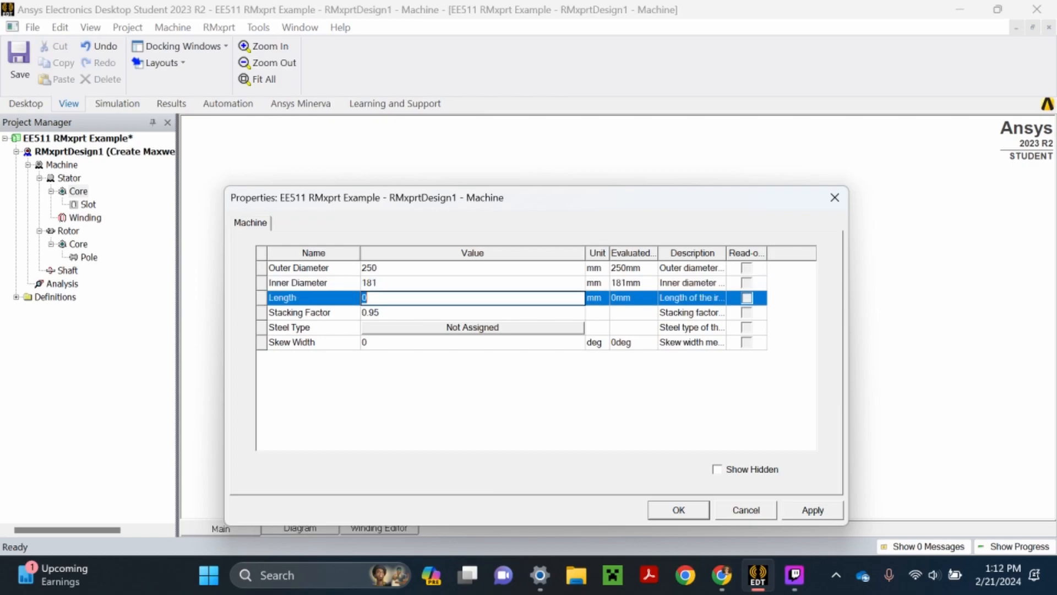
text(200)
key(Tab)
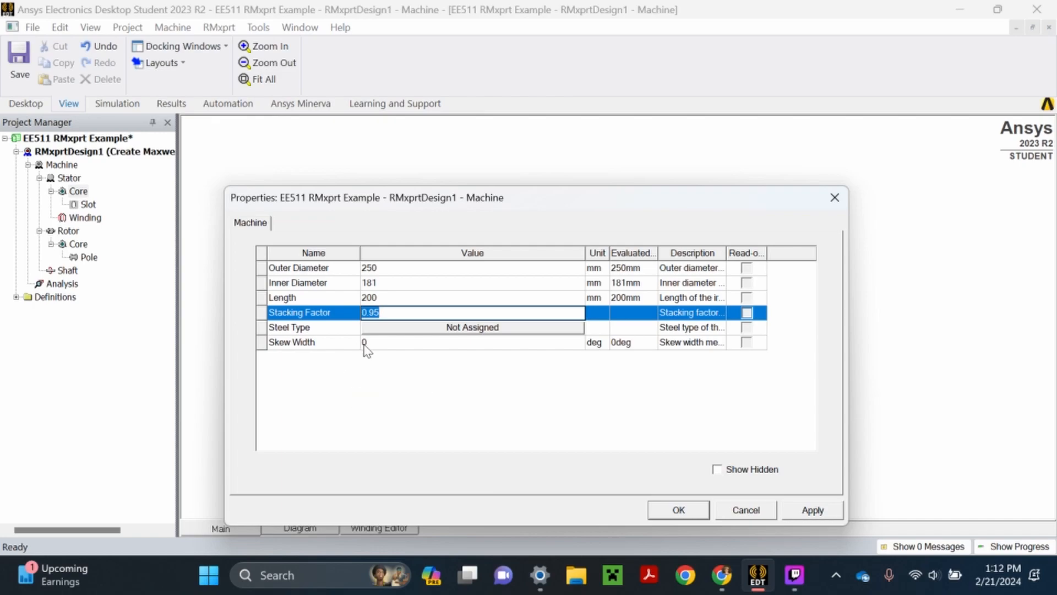
Step: Add a new material named 27ZH100 for the stator core's steel type
click(397, 329)
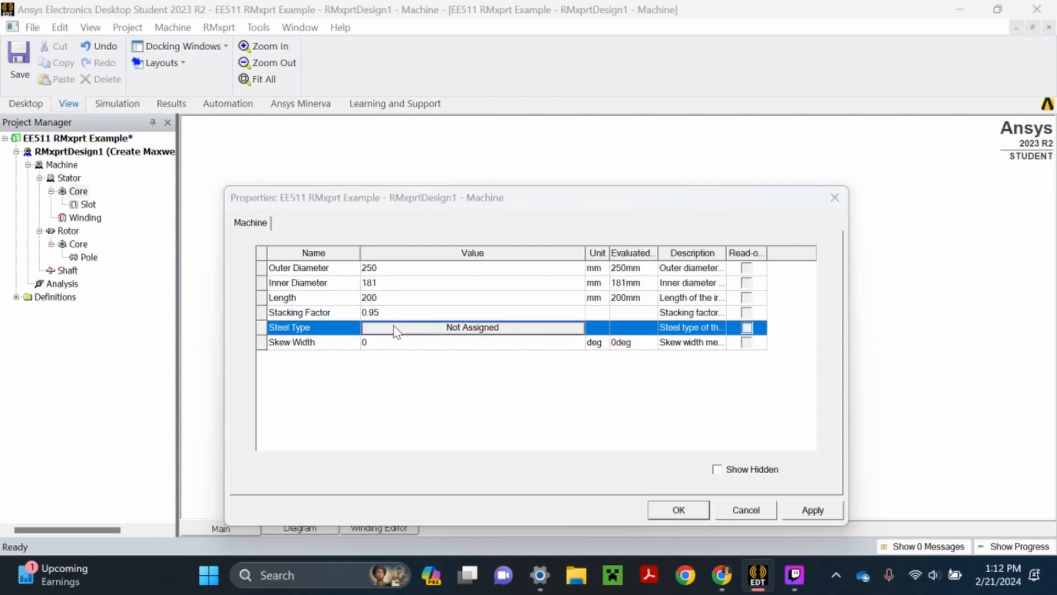
click(413, 462)
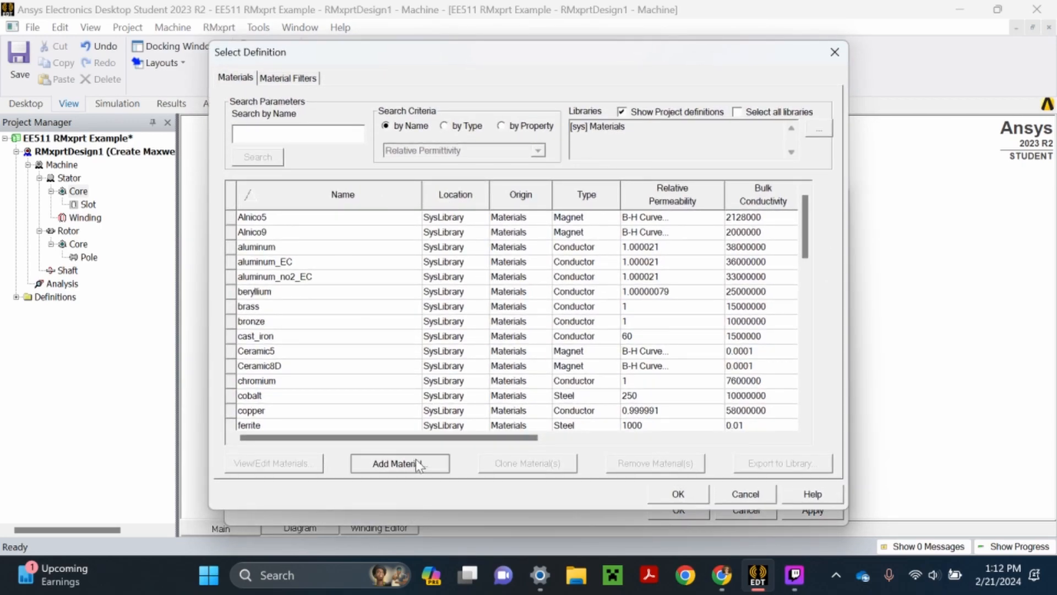
drag(352, 87, 250, 82)
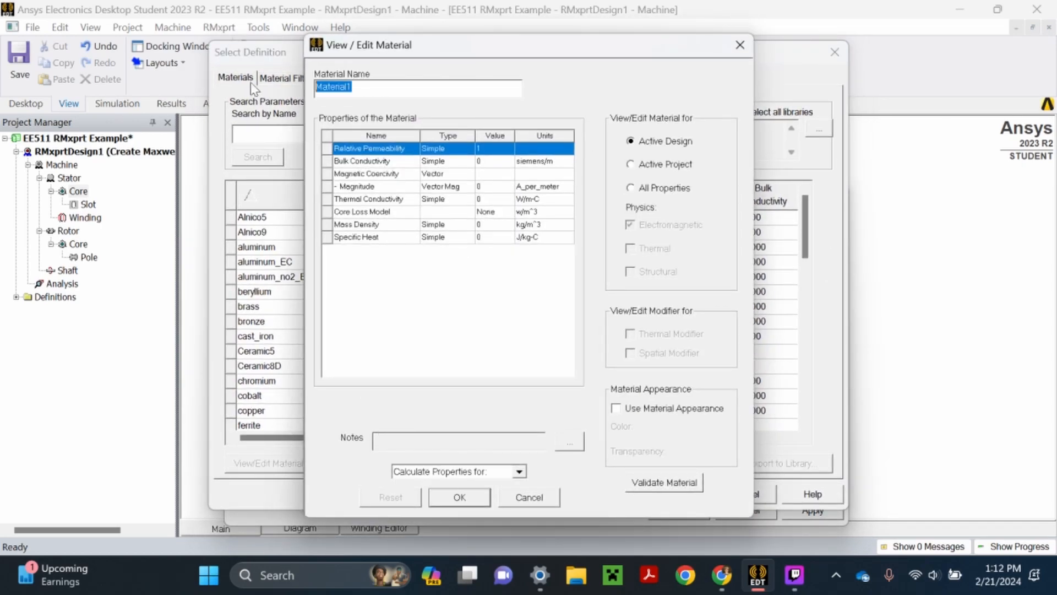
text(27)
key(BackSpace)
key(BackSpace)
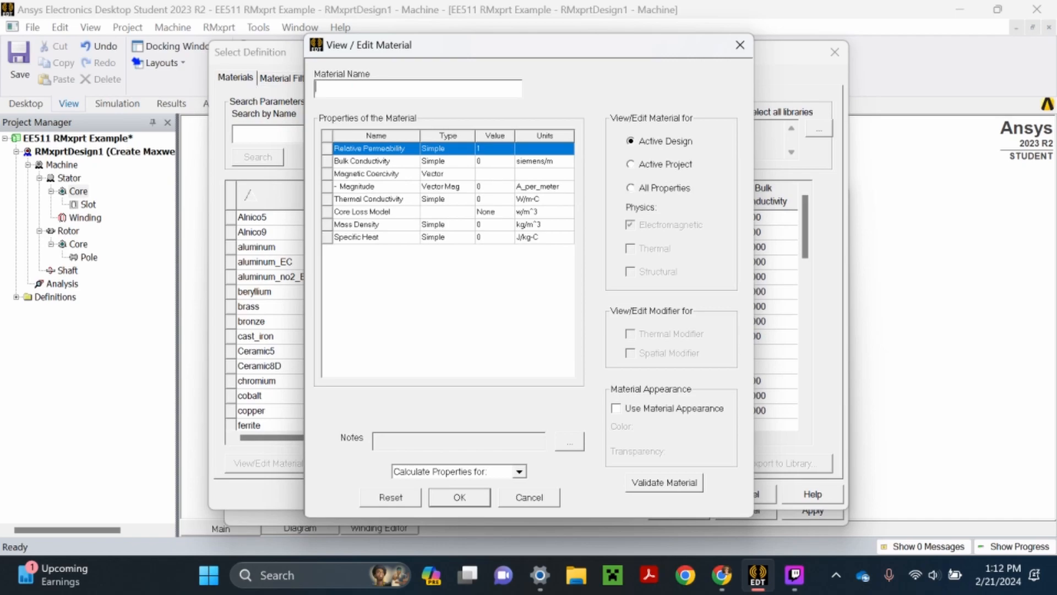
text(27Zh100)
key(BackSpace)
text(H)
Step: Make the material's relative permeability nonlinear and import its B-H curve from the tab-delimited file Nippon_Steel_27ZH100_BH.tab in Ansys Files
click(439, 148)
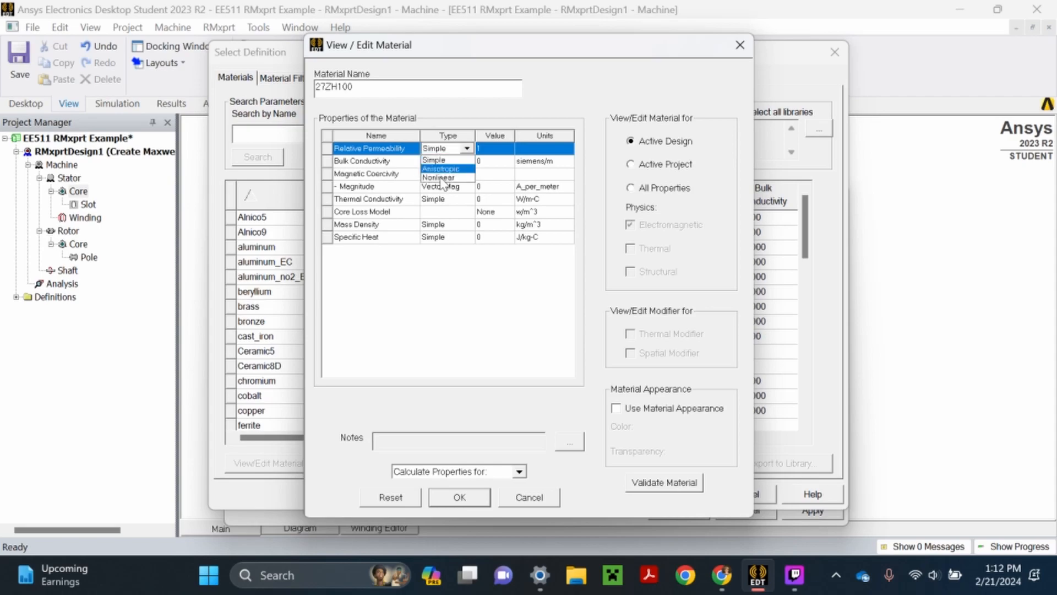
click(439, 171)
click(498, 154)
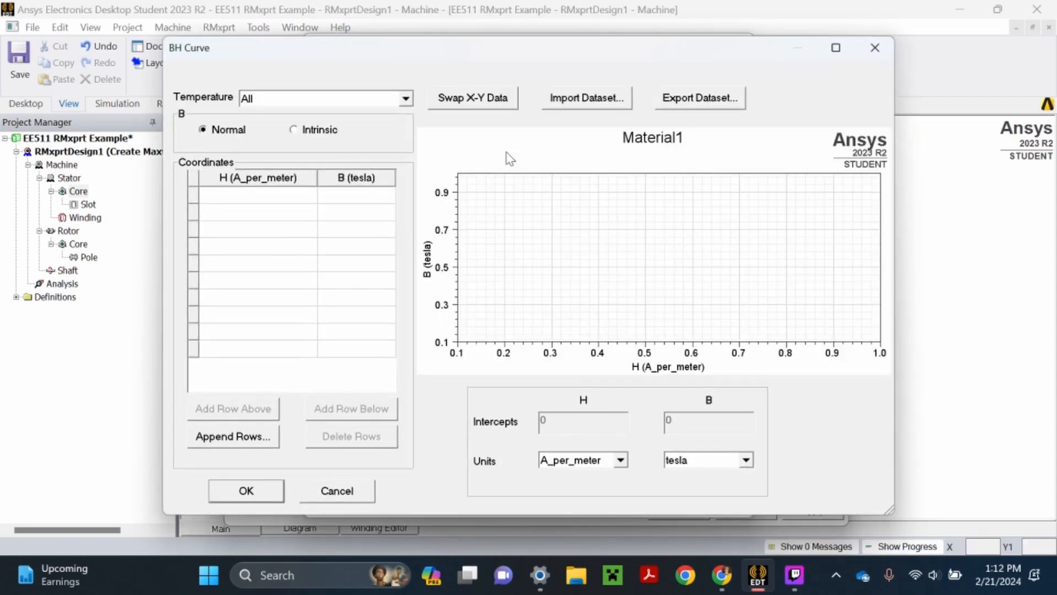
click(594, 102)
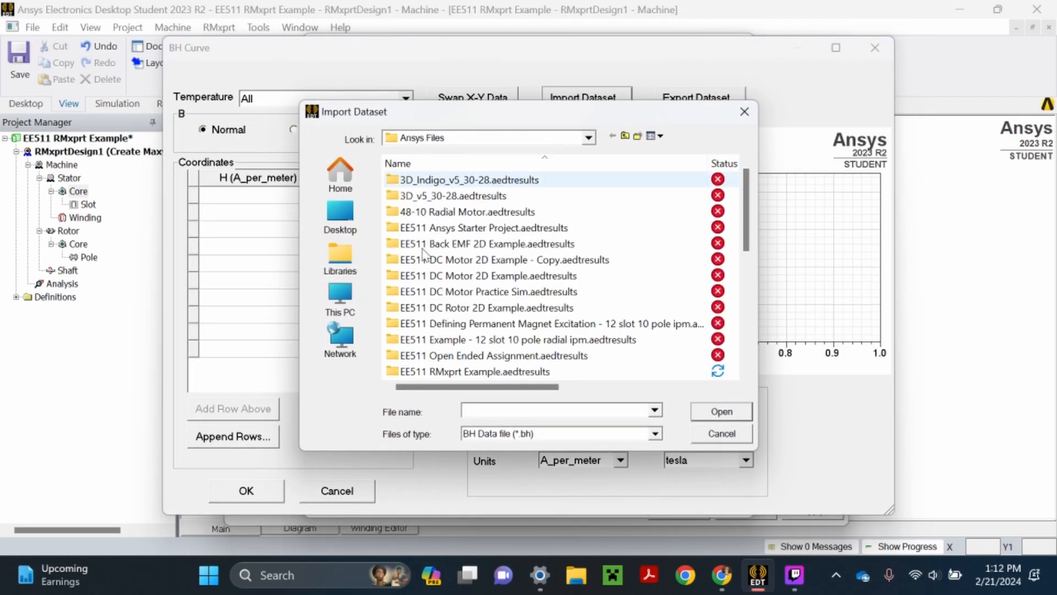
click(457, 139)
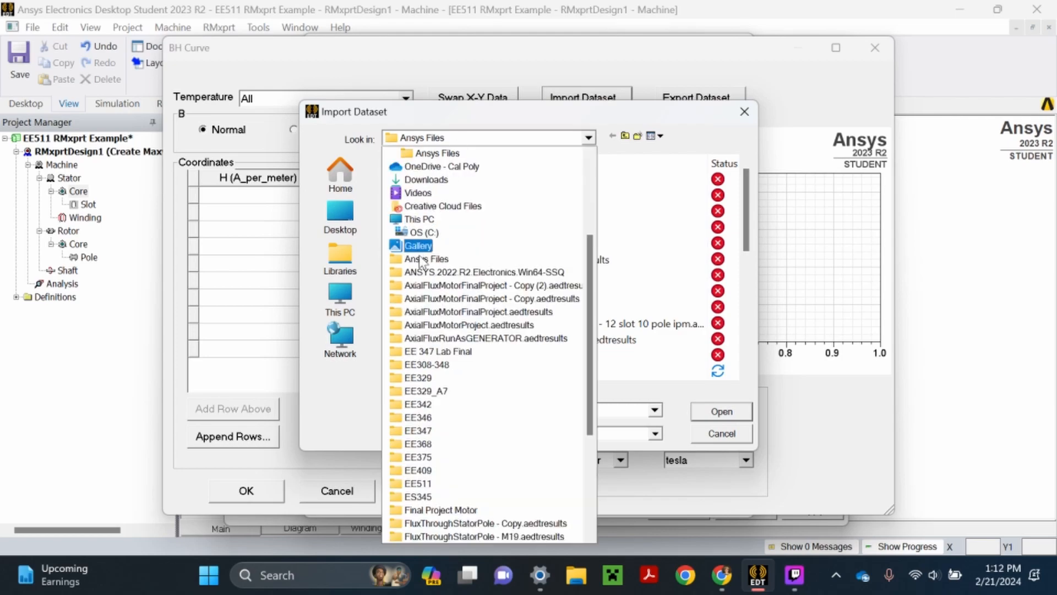
click(424, 259)
click(568, 433)
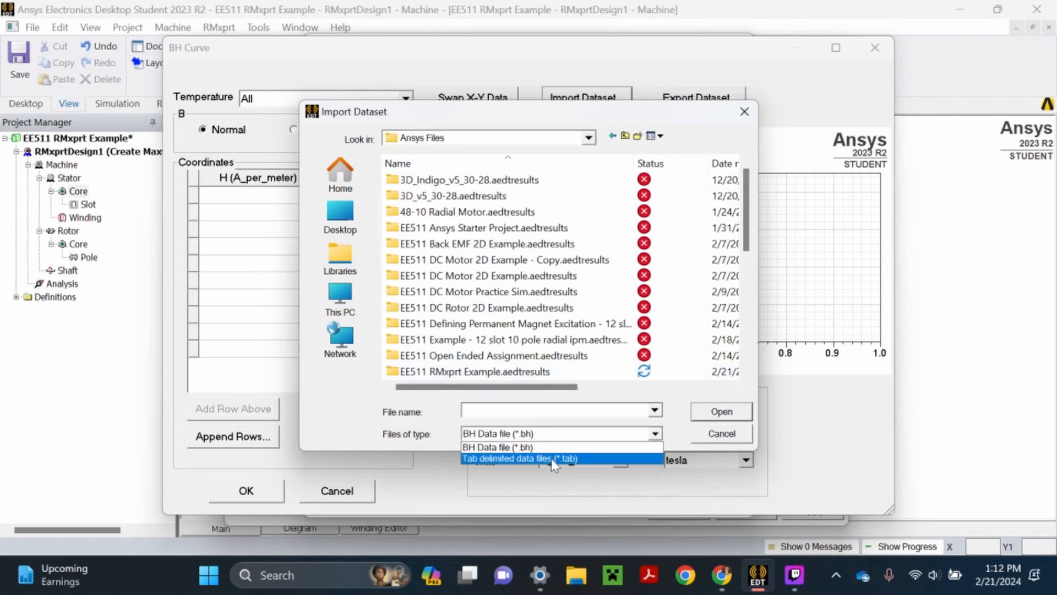
click(551, 458)
scroll(507, 292, down, 7)
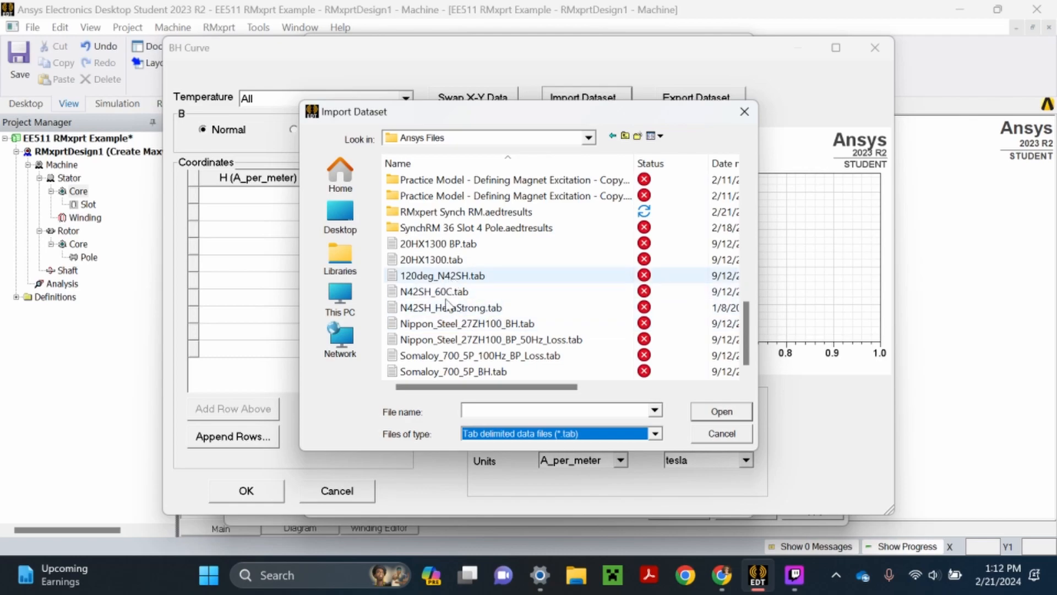
double_click(463, 324)
click(270, 492)
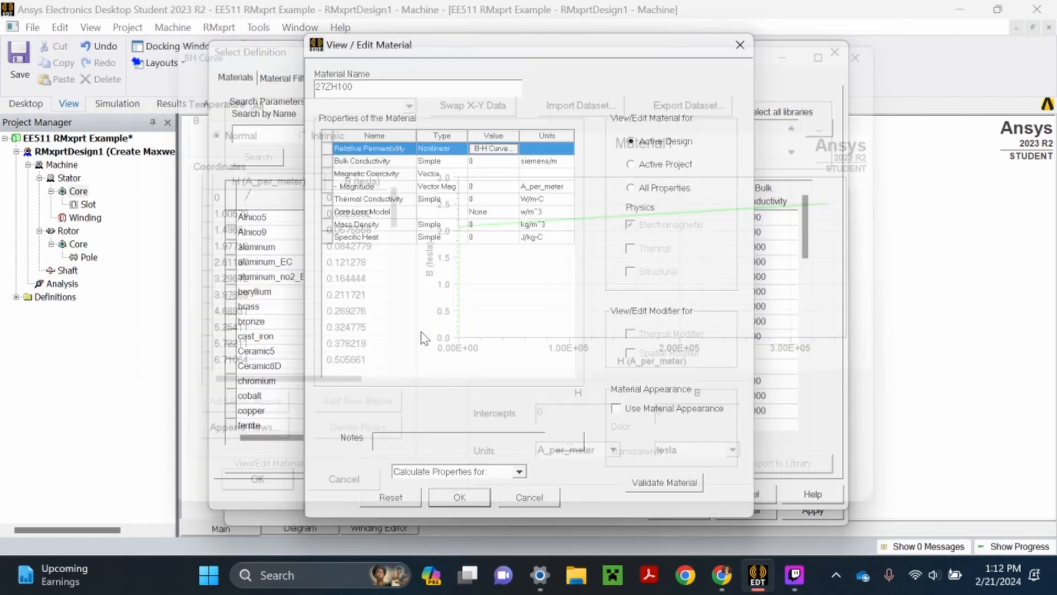
Step: Save the 27ZH100 material, assign it as the stator core's steel type, and apply the core properties
click(461, 497)
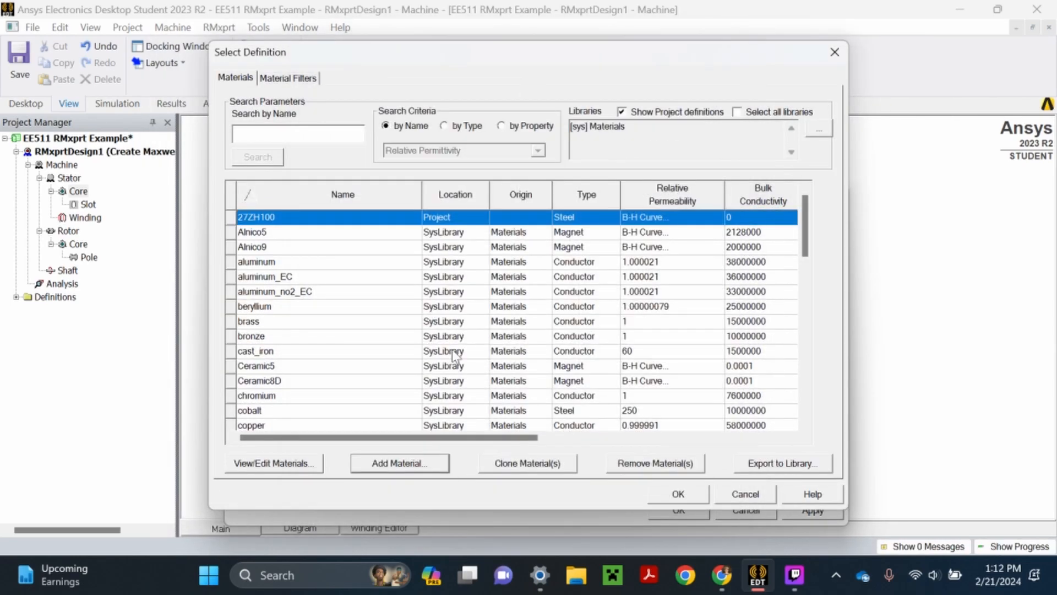
click(678, 494)
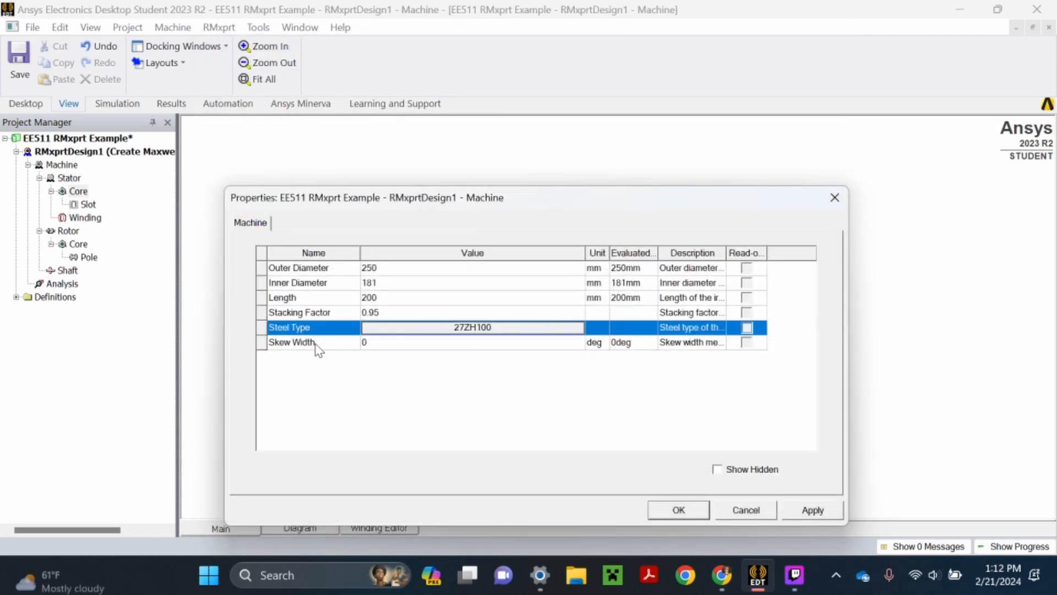
click(809, 509)
click(678, 510)
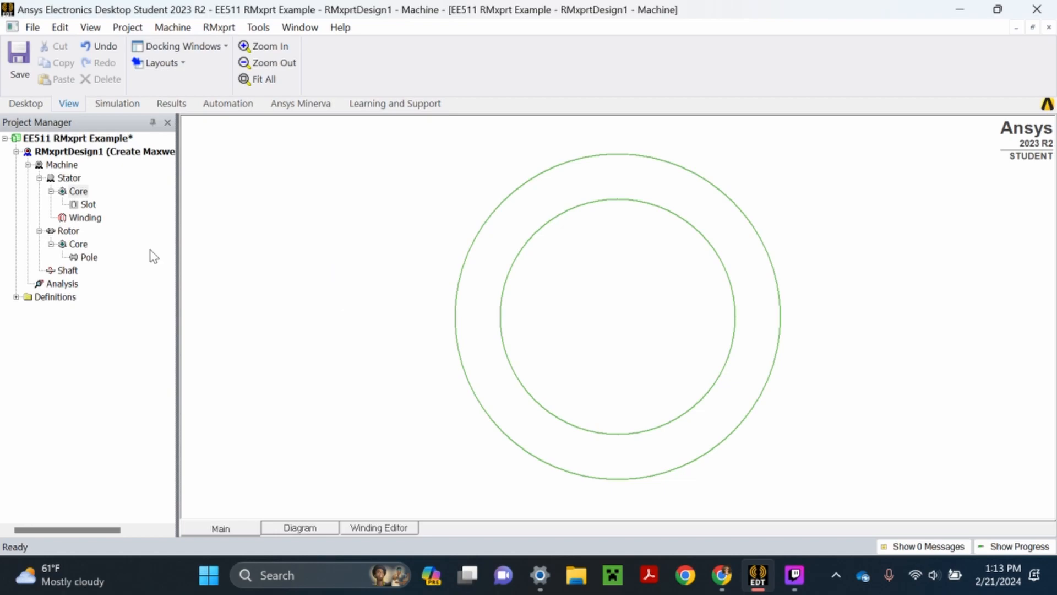
Step: Open the stator slot properties and examine the slot dimension diagram
double_click(85, 204)
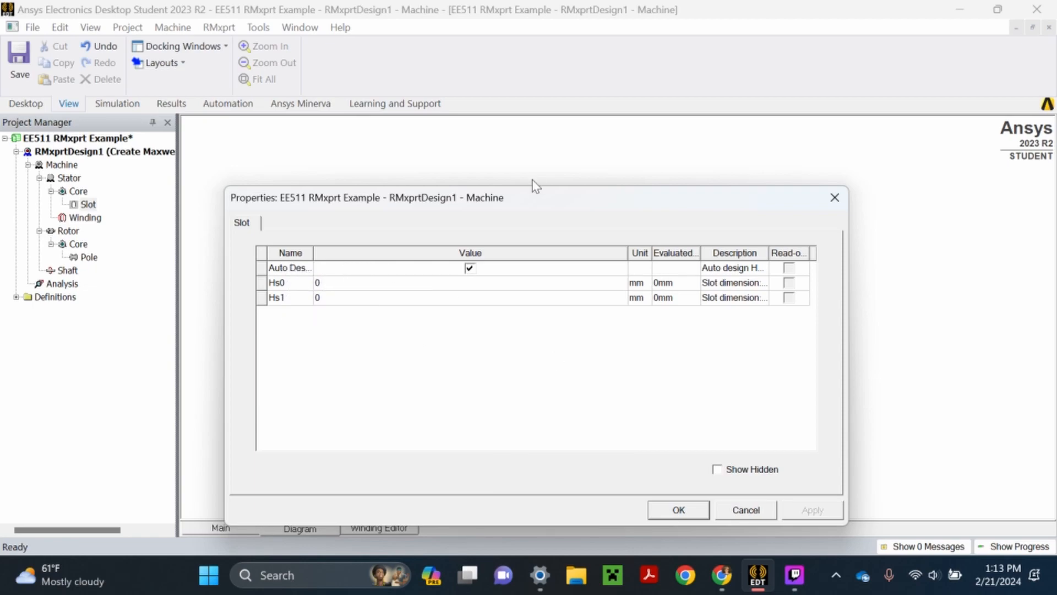
drag(531, 195, 459, 399)
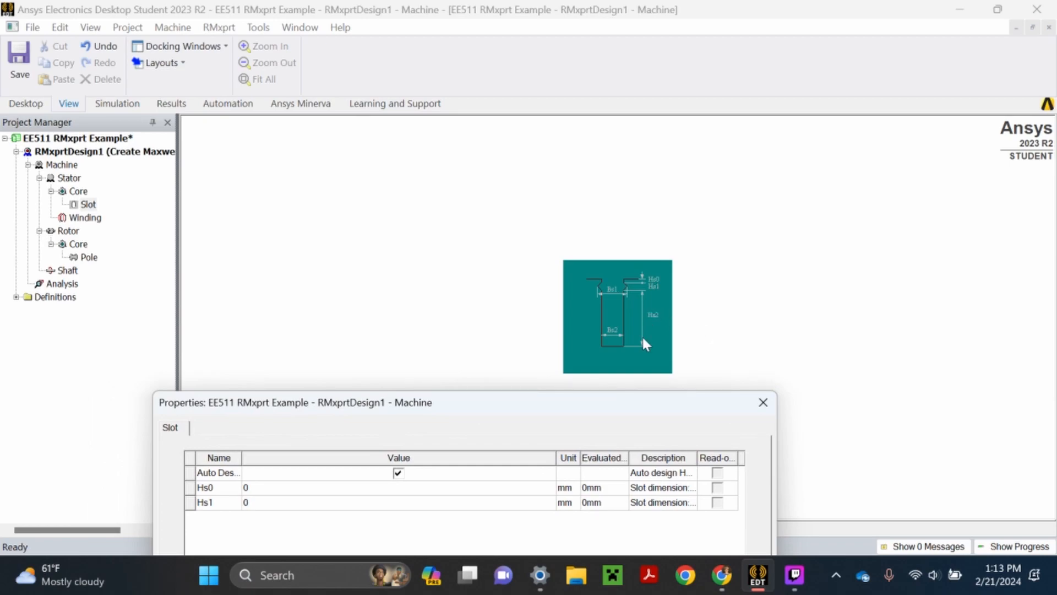
click(763, 402)
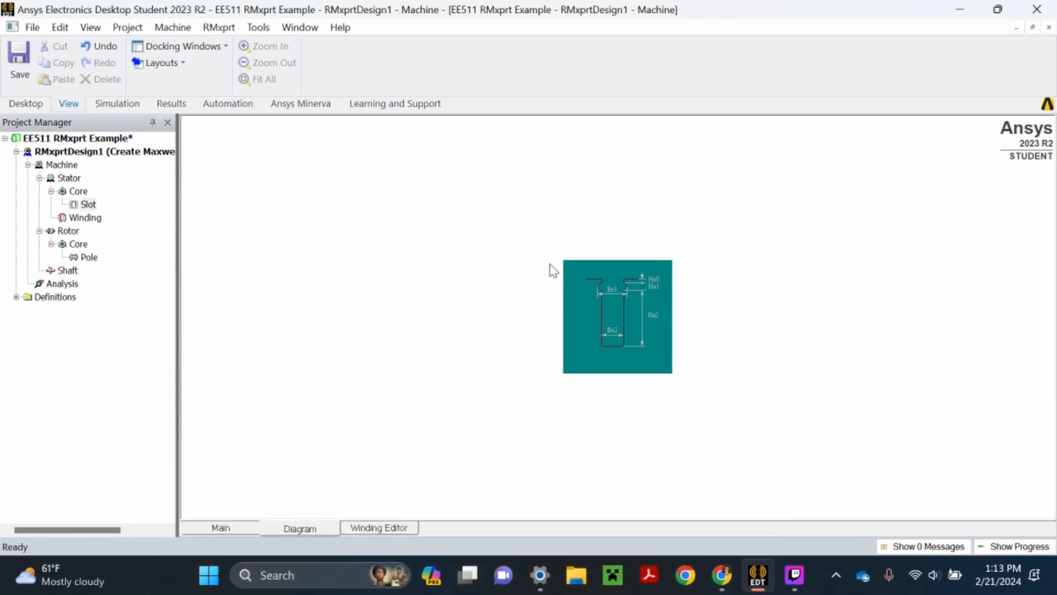
right_click(595, 292)
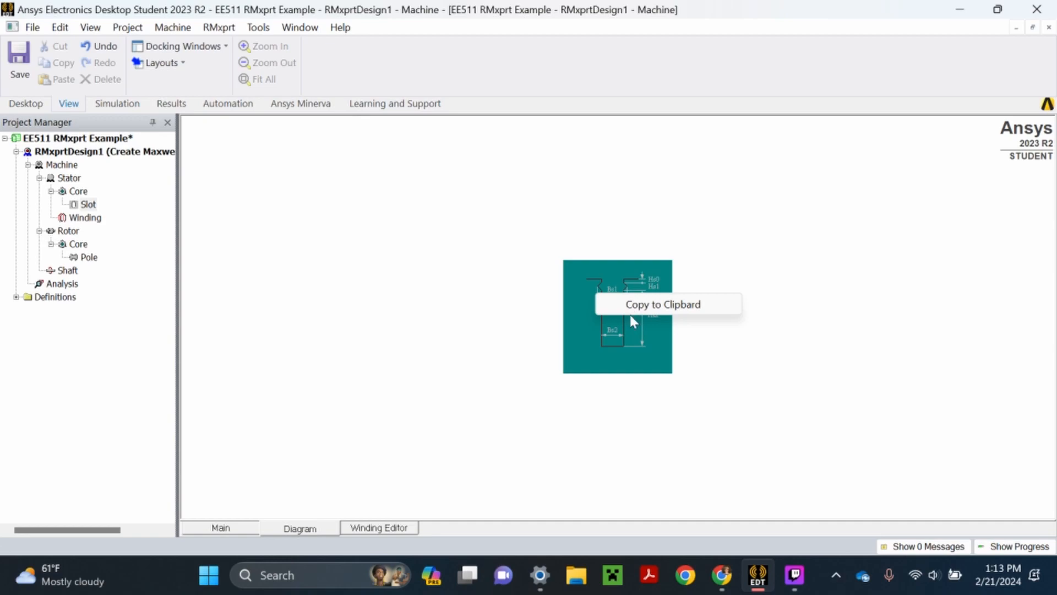
click(420, 287)
Step: Turn off Auto Design for the stator slot and apply the change
double_click(88, 204)
drag(552, 211, 333, 228)
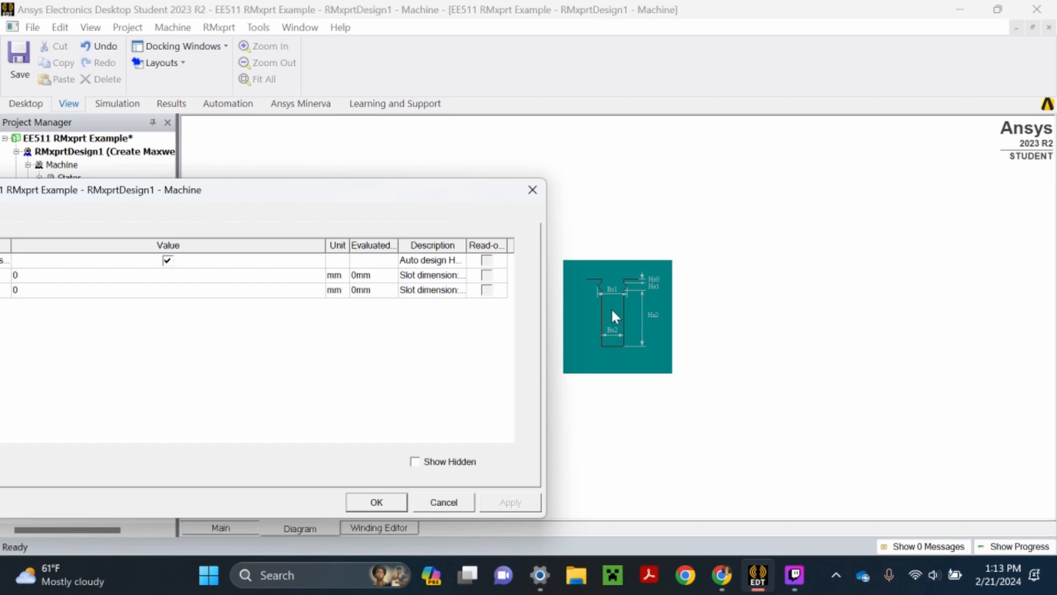
drag(401, 193, 658, 188)
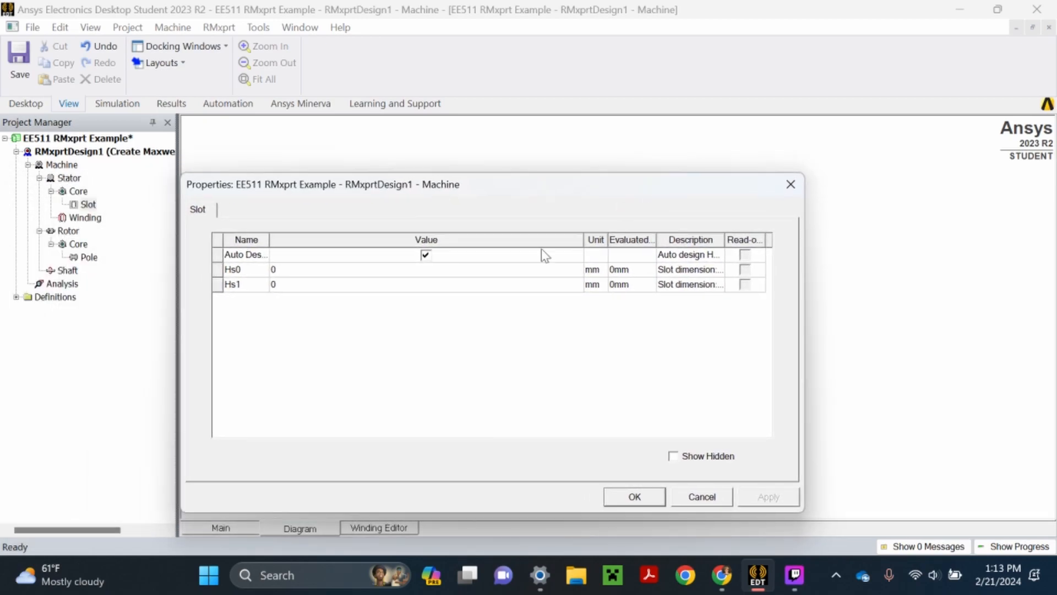
click(428, 256)
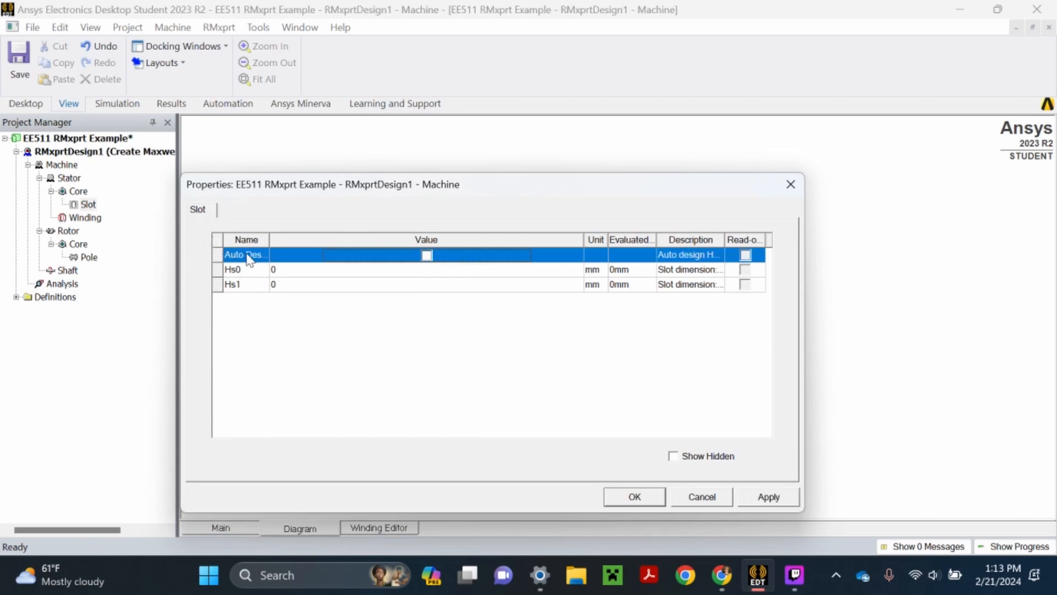
click(782, 500)
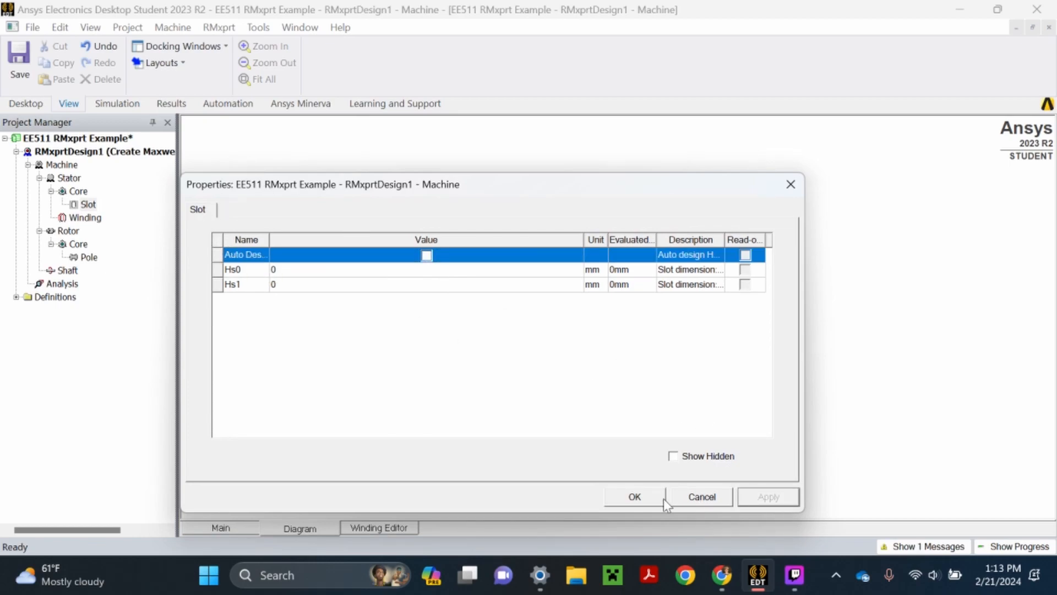
click(615, 495)
Step: Reopen the stator slot properties, check the dimension diagram, and set Hs0 and Hs1 to 2 mm each
double_click(87, 205)
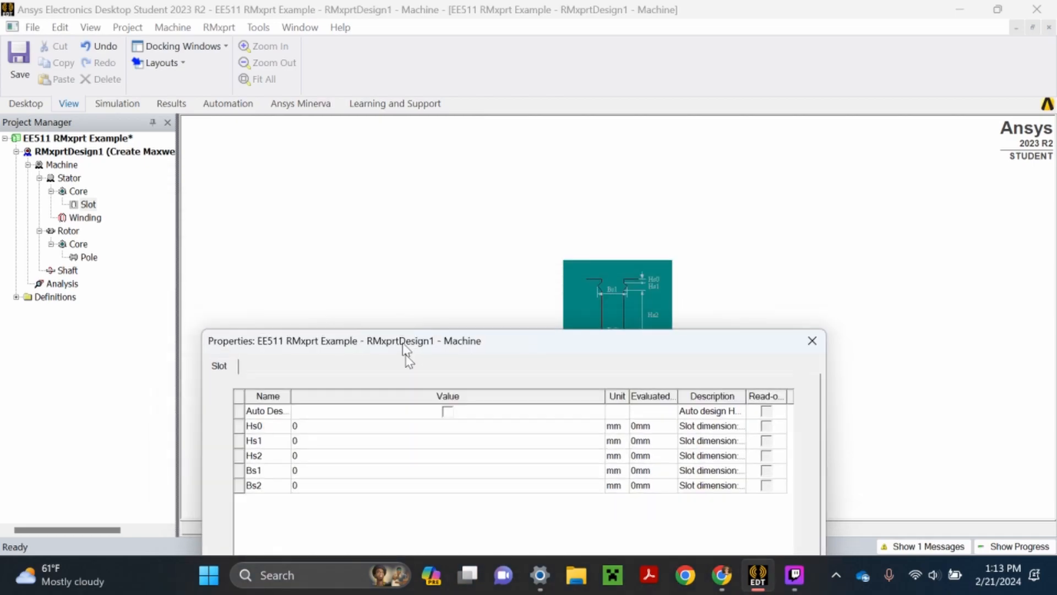
drag(382, 190, 409, 347)
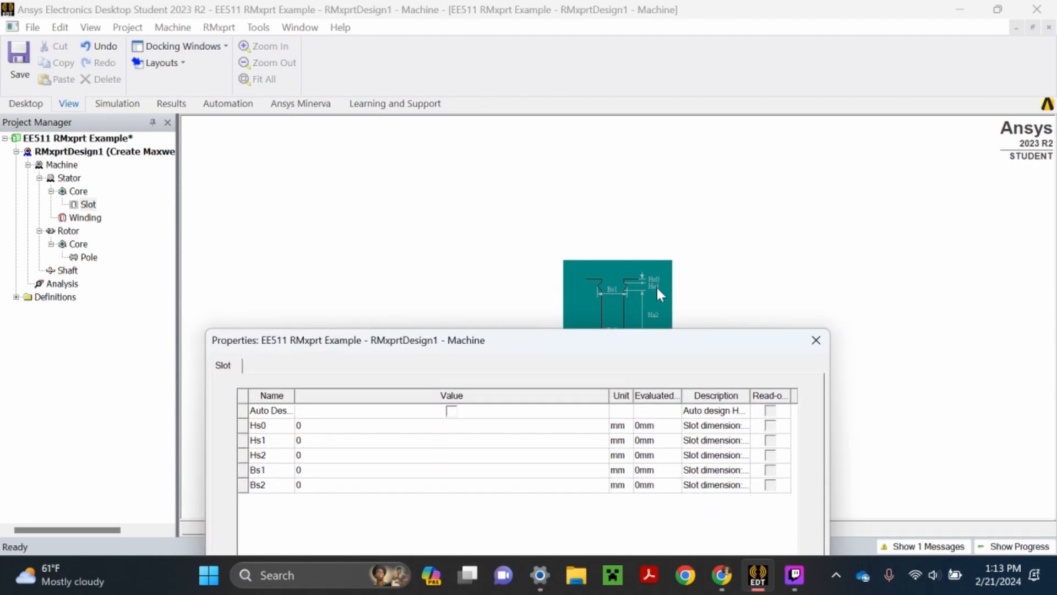
drag(604, 355, 582, 288)
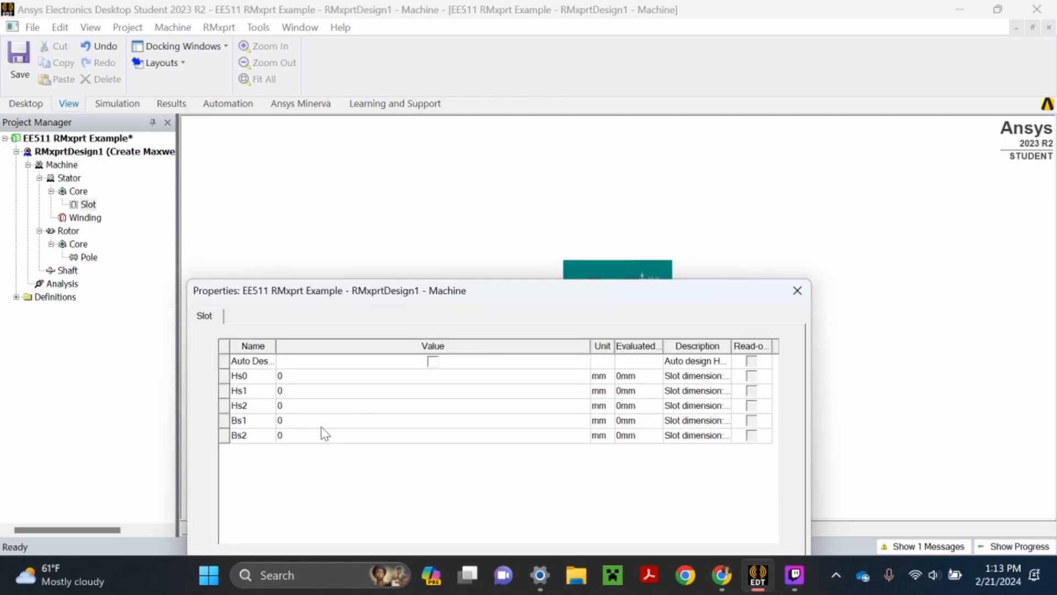
click(298, 377)
text(2)
click(297, 391)
text(2)
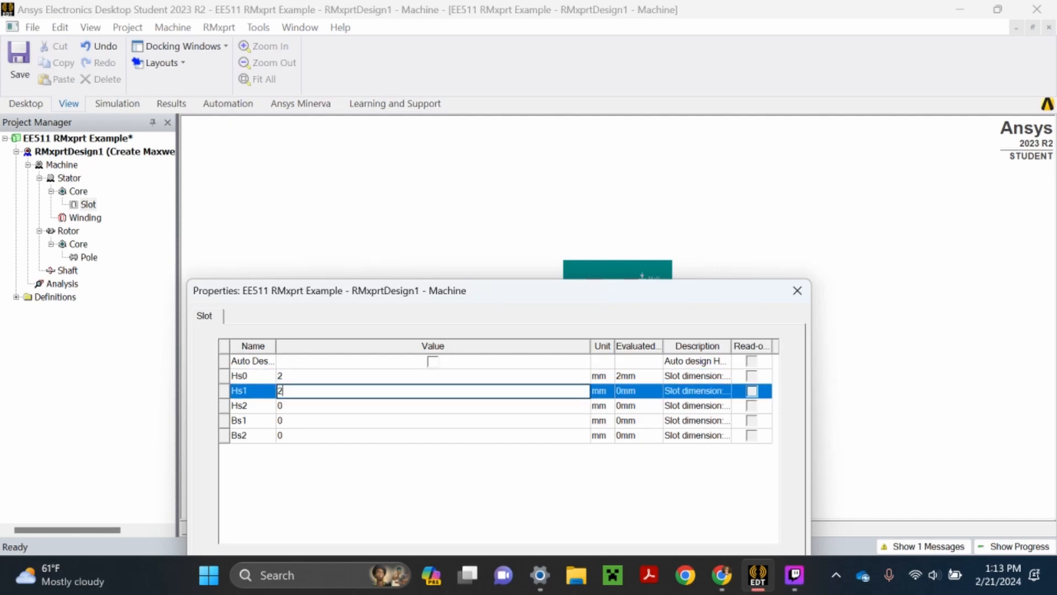
Step: Check Hs2 on the slot diagram and set it to 15 mm
click(304, 404)
drag(405, 291, 420, 390)
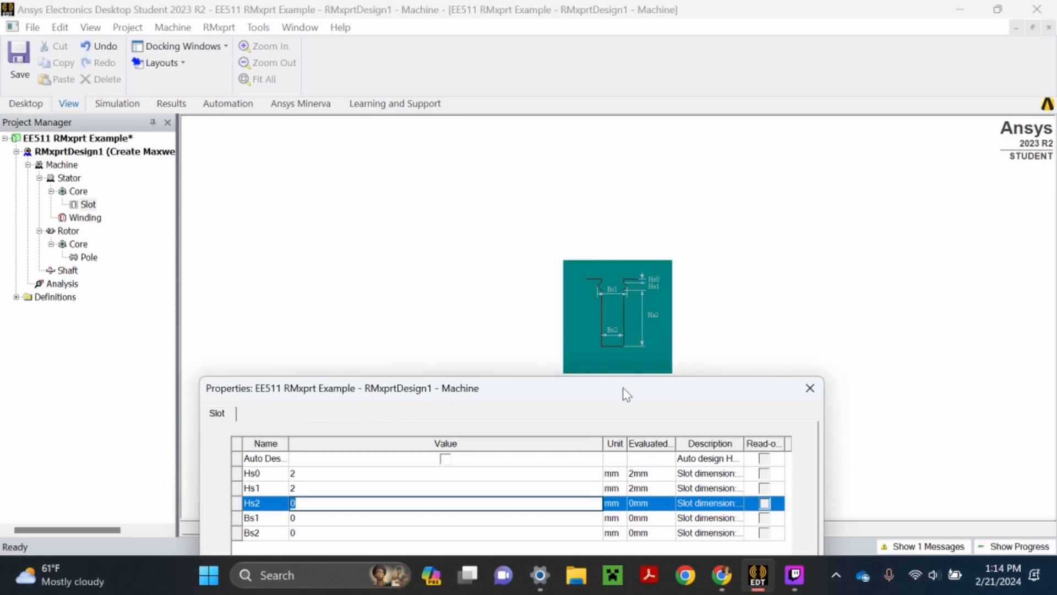
drag(616, 388, 610, 225)
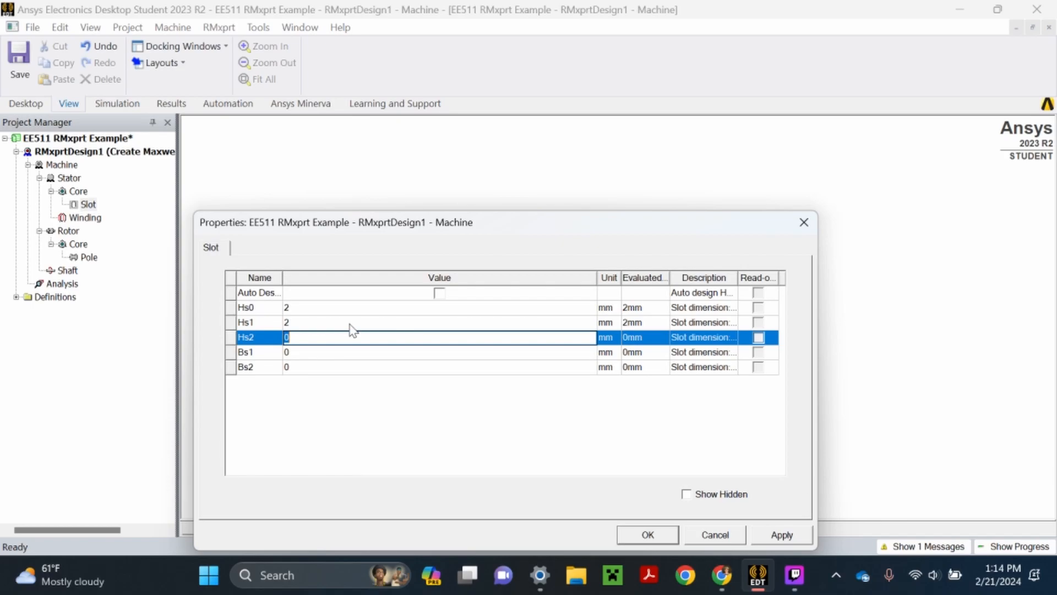
text(15)
key(Tab)
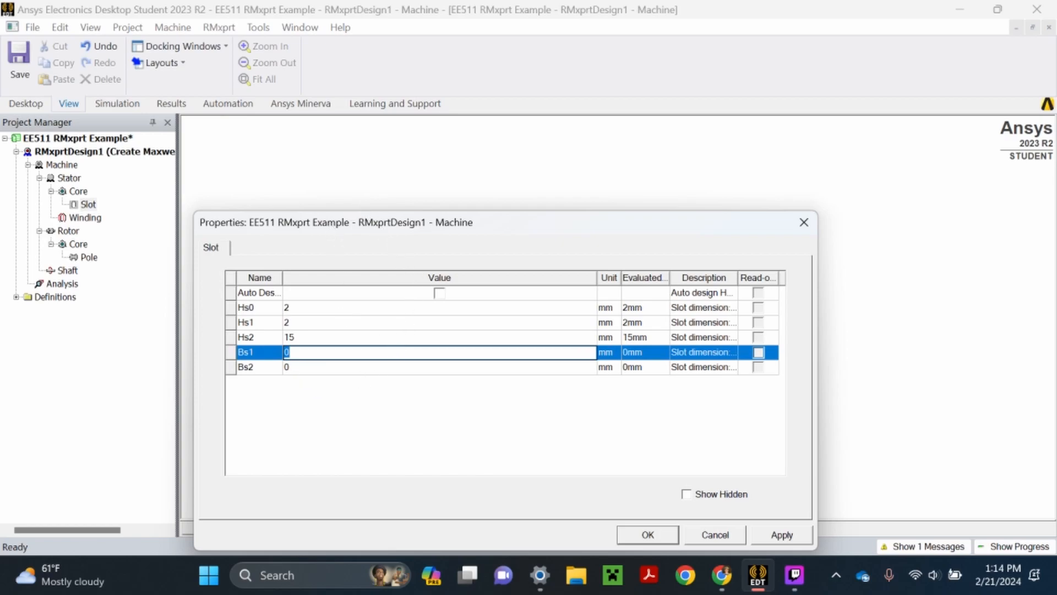
Step: Turn on Auto Design for the stator slot and apply the change
drag(392, 229, 440, 237)
click(347, 384)
click(347, 370)
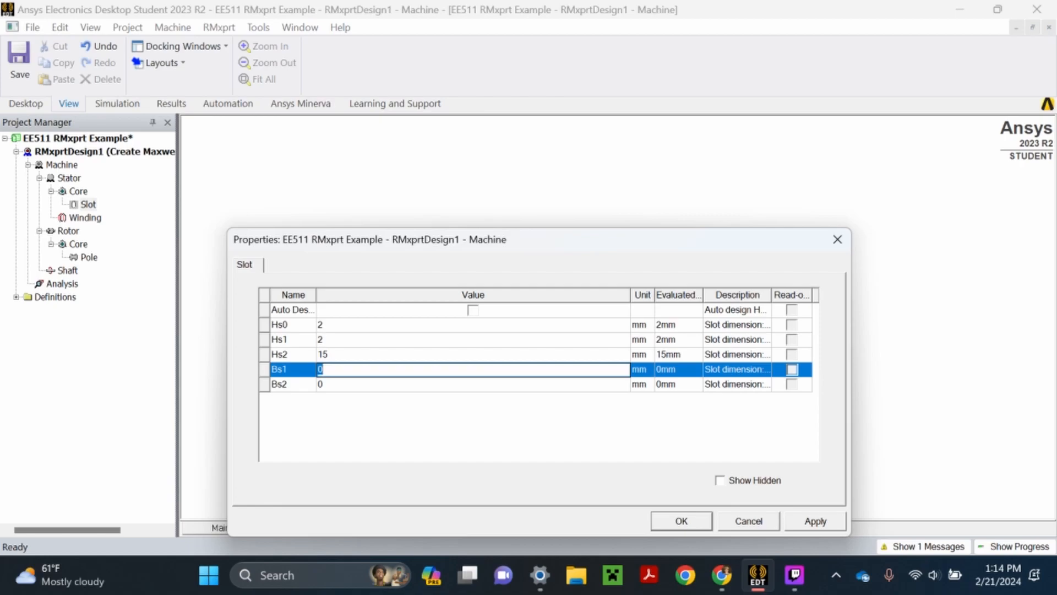
click(471, 311)
click(826, 532)
click(681, 520)
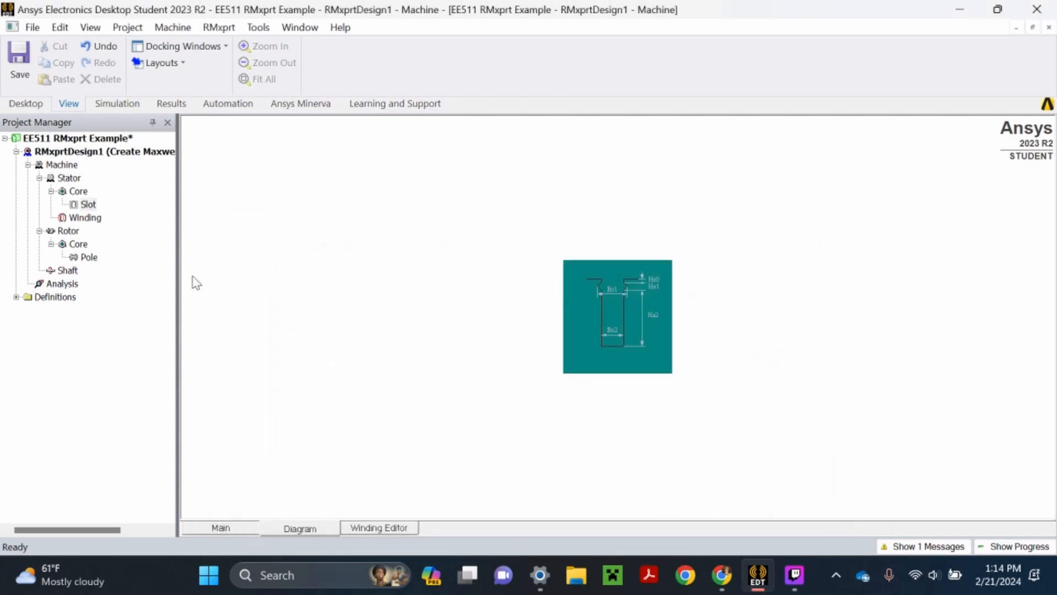
Step: Reopen the stator slot properties, turn Auto Design back off and apply the change
double_click(87, 206)
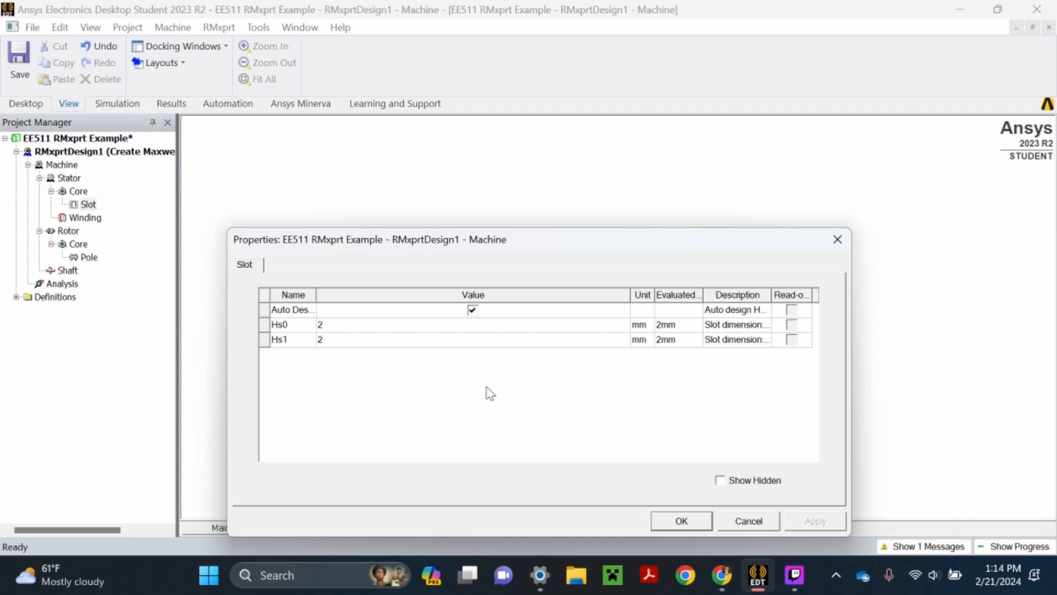
click(473, 312)
click(810, 521)
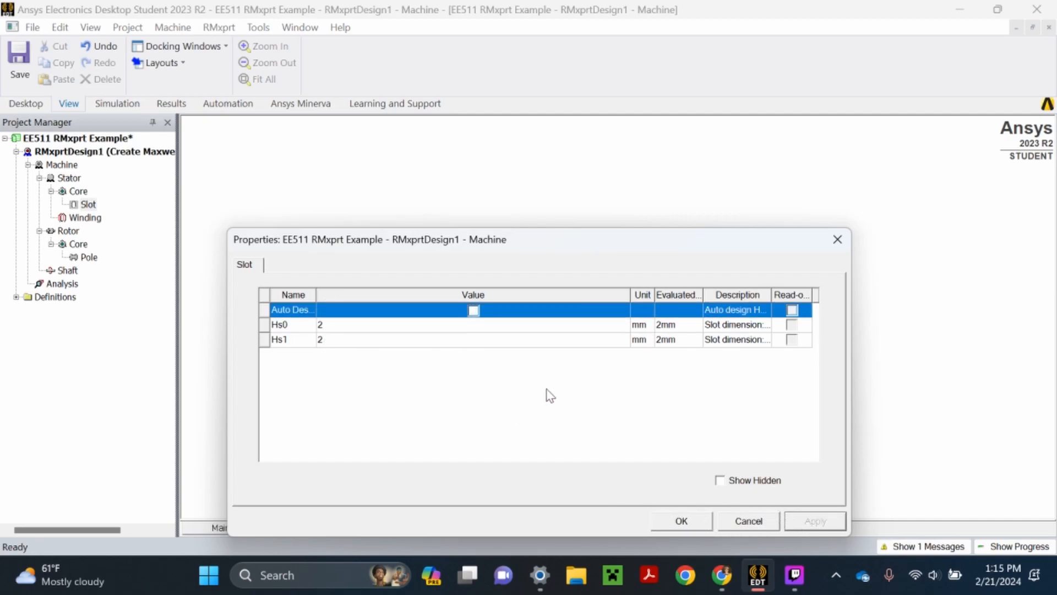
click(682, 520)
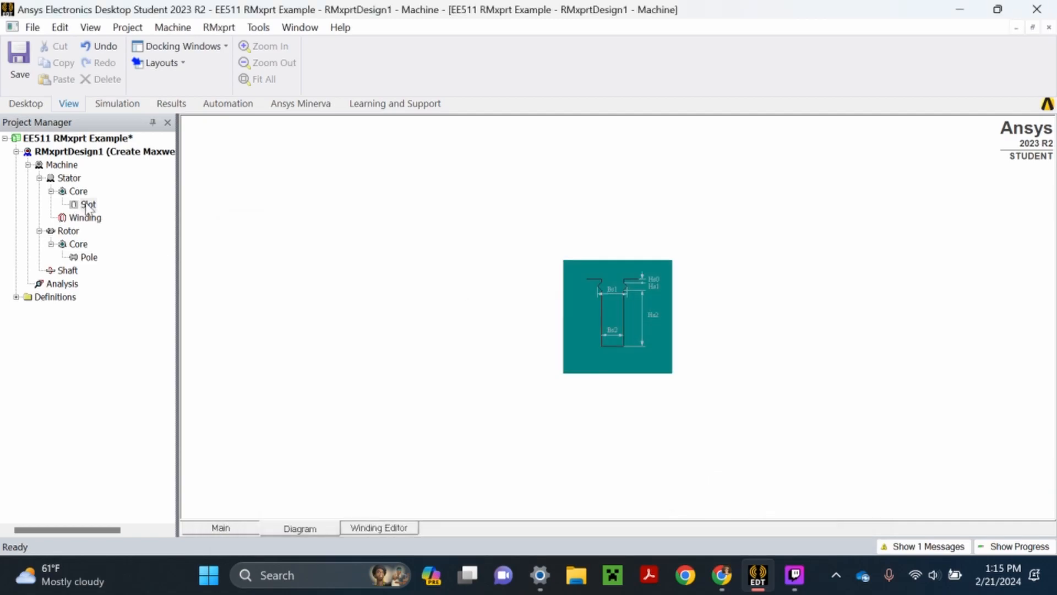
Step: Reopen the stator slot properties, set Bs1 to 10 mm, and check Bs2 on the slot diagram
double_click(87, 205)
click(339, 370)
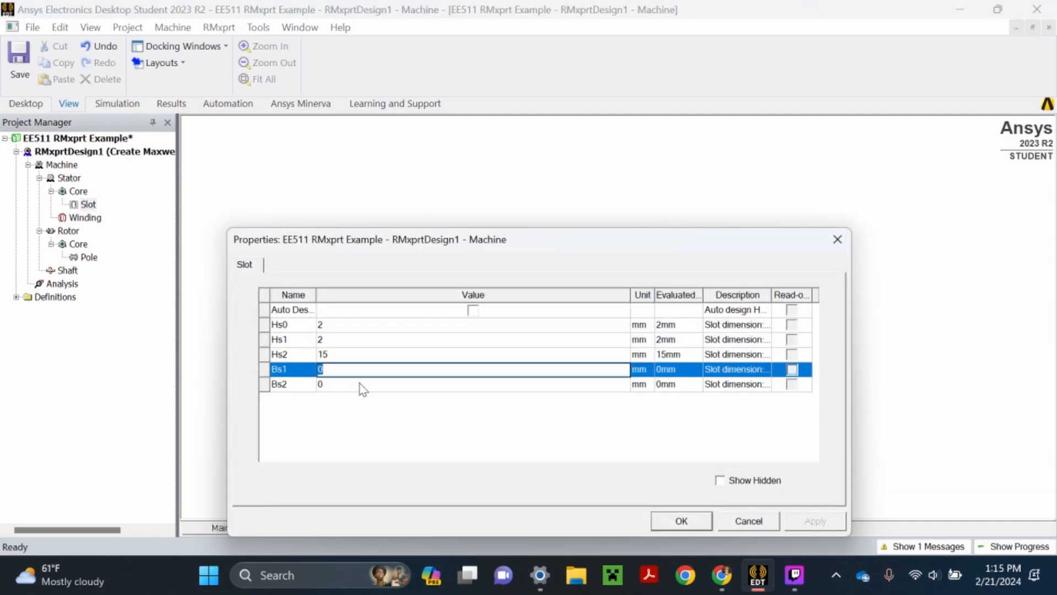
text(10)
click(338, 384)
drag(489, 237, 487, 381)
drag(483, 311, 482, 290)
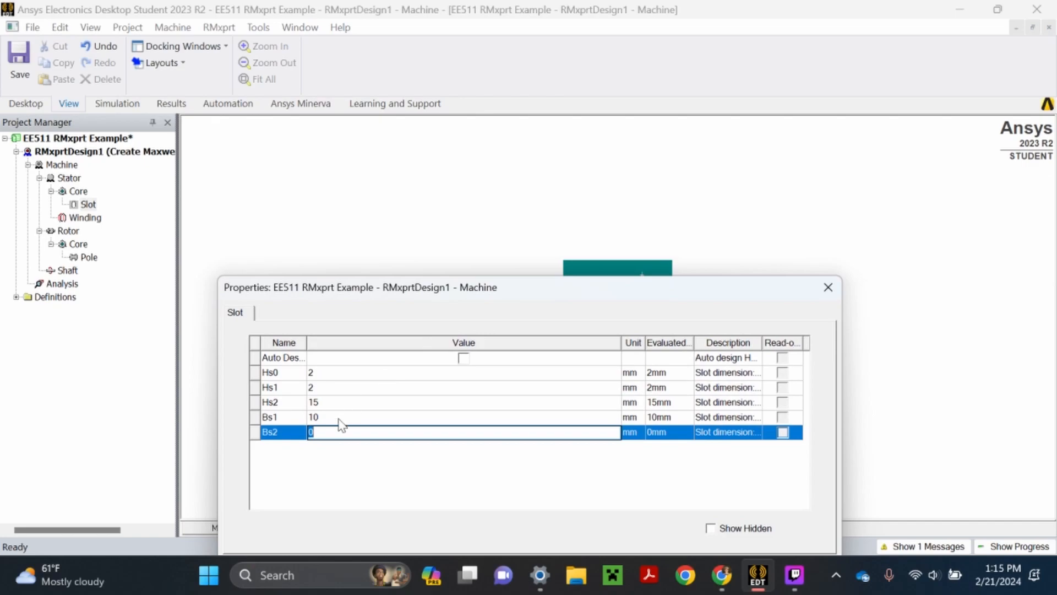
Step: Change Bs1 to 11 mm, set Bs2 to 10 mm, and apply the stator slot dimensions
click(323, 419)
key(BackSpace)
key(Return)
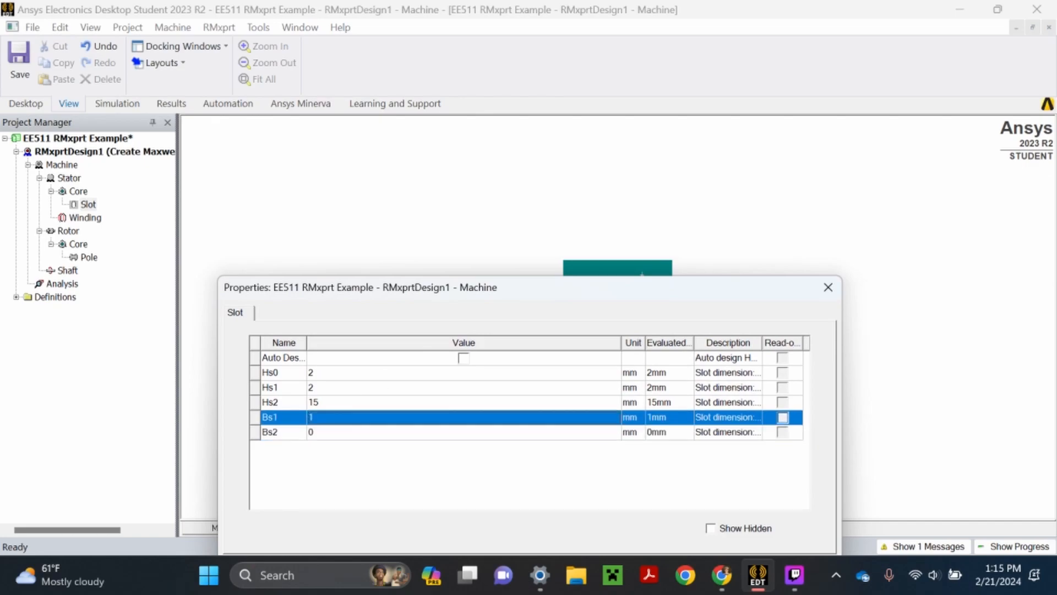
text(11)
click(326, 434)
text(10)
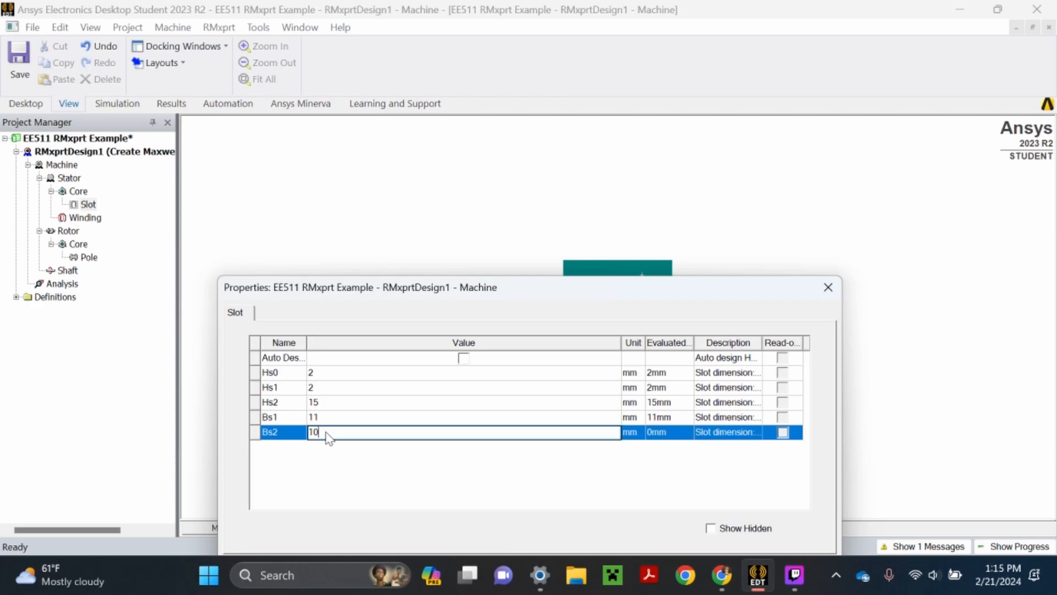
key(Return)
drag(495, 300, 469, 163)
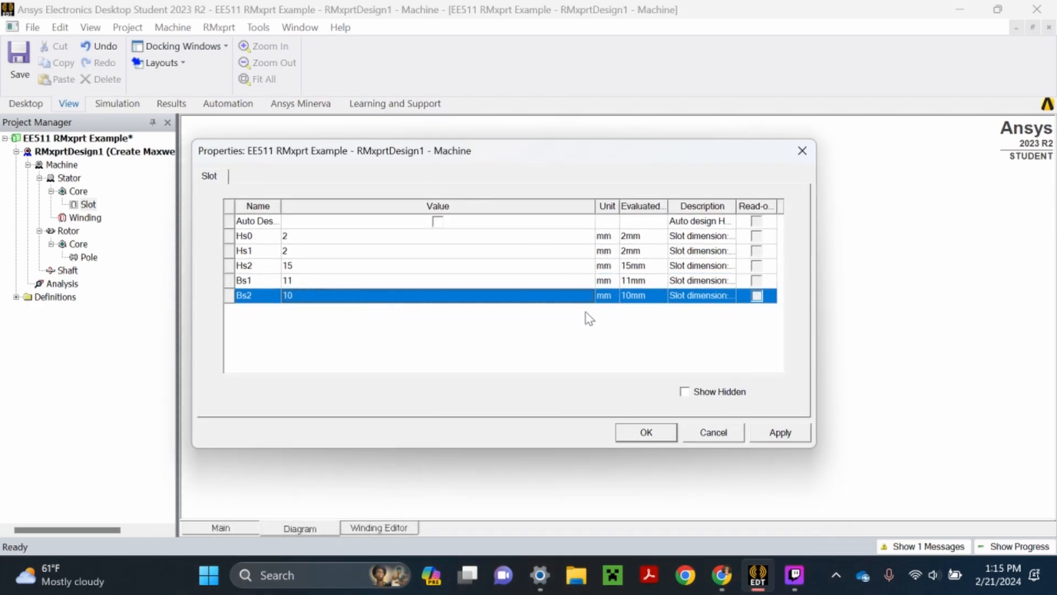
click(765, 433)
click(643, 432)
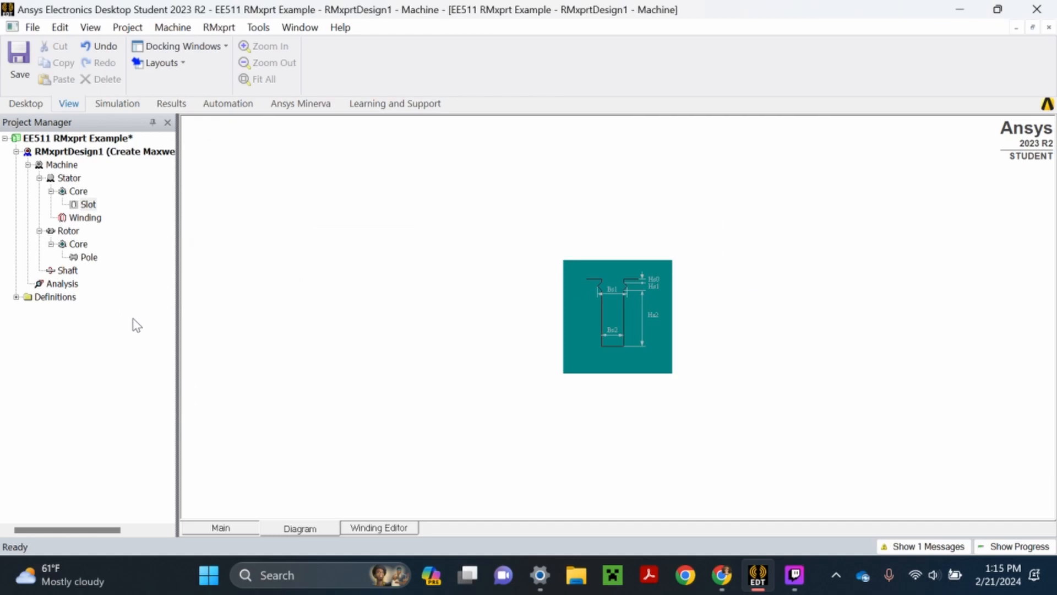
Step: Open the stator winding properties and set the winding layers to 1
click(86, 217)
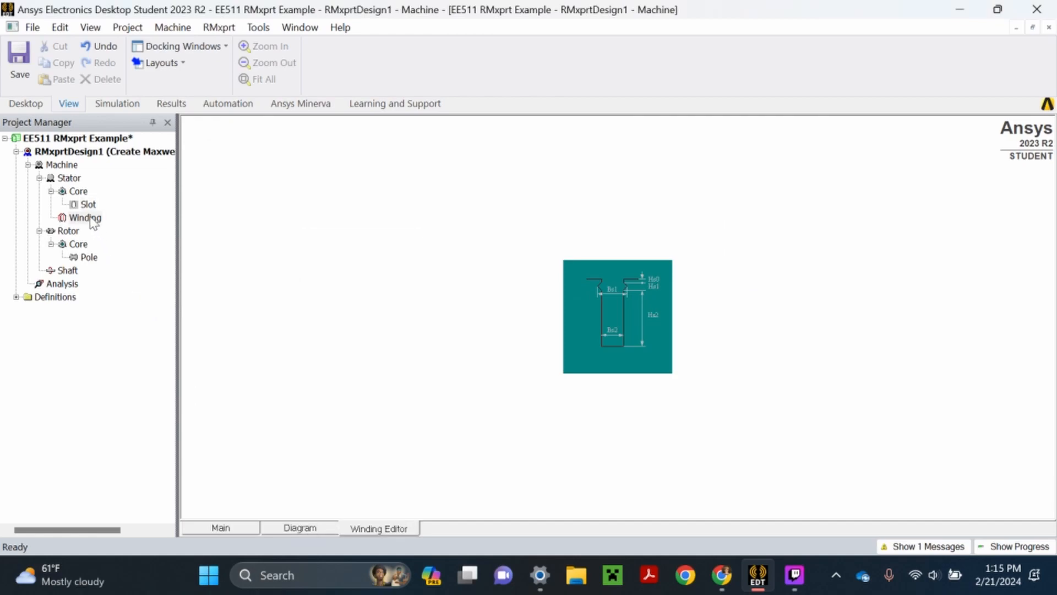
double_click(92, 221)
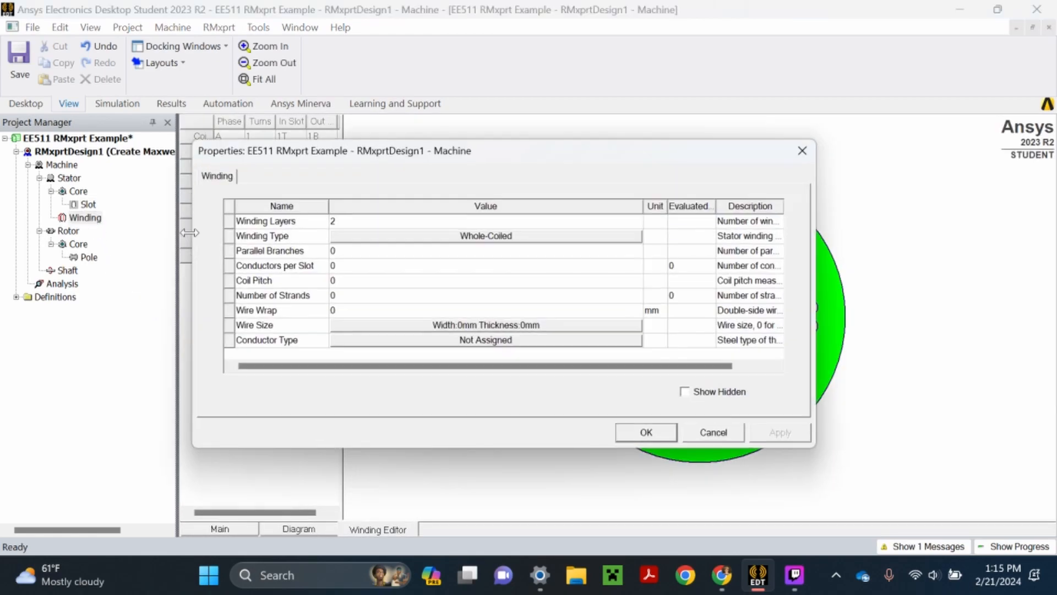
click(338, 221)
click(363, 241)
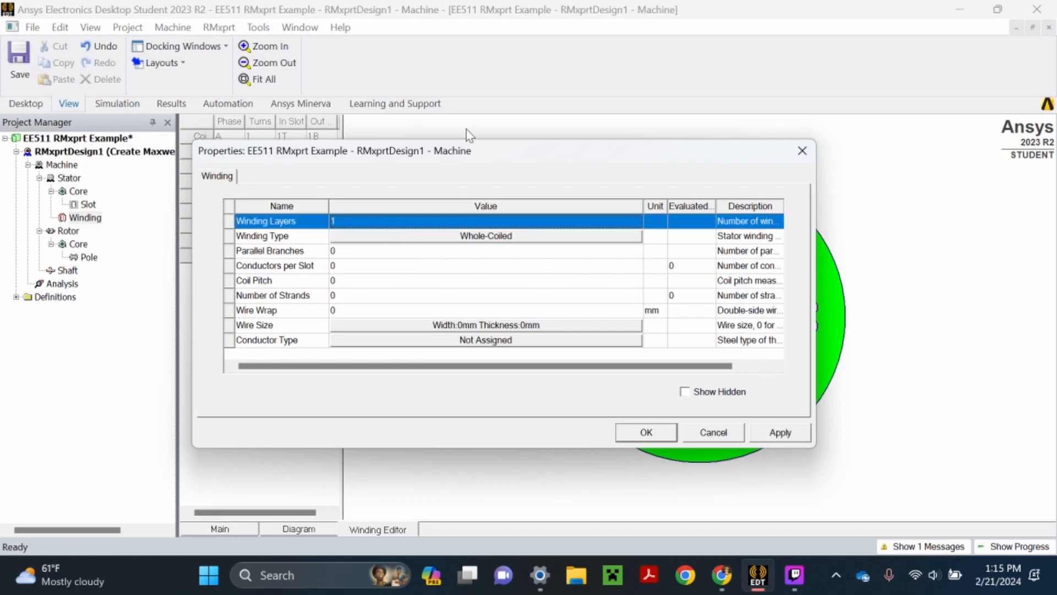
mouse_move(474, 156)
mouse_down()
mouse_move(482, 294)
mouse_move(422, 315)
mouse_move(481, 149)
mouse_up()
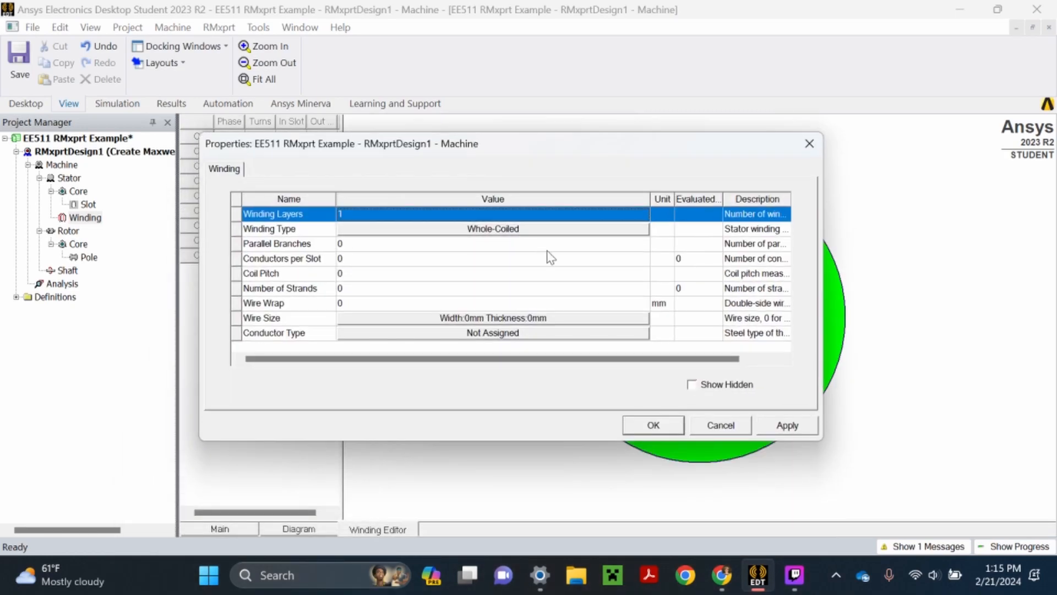
click(655, 427)
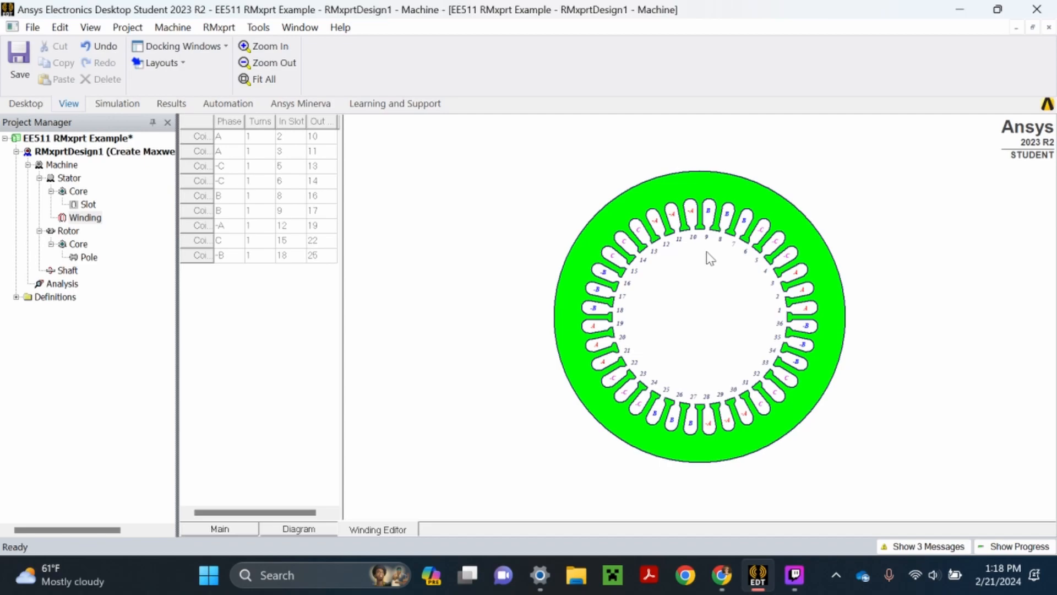
Step: Review the stator slot dimensions and set the winding to 1 parallel branch, 60 conductors per slot and 1 strand
double_click(88, 205)
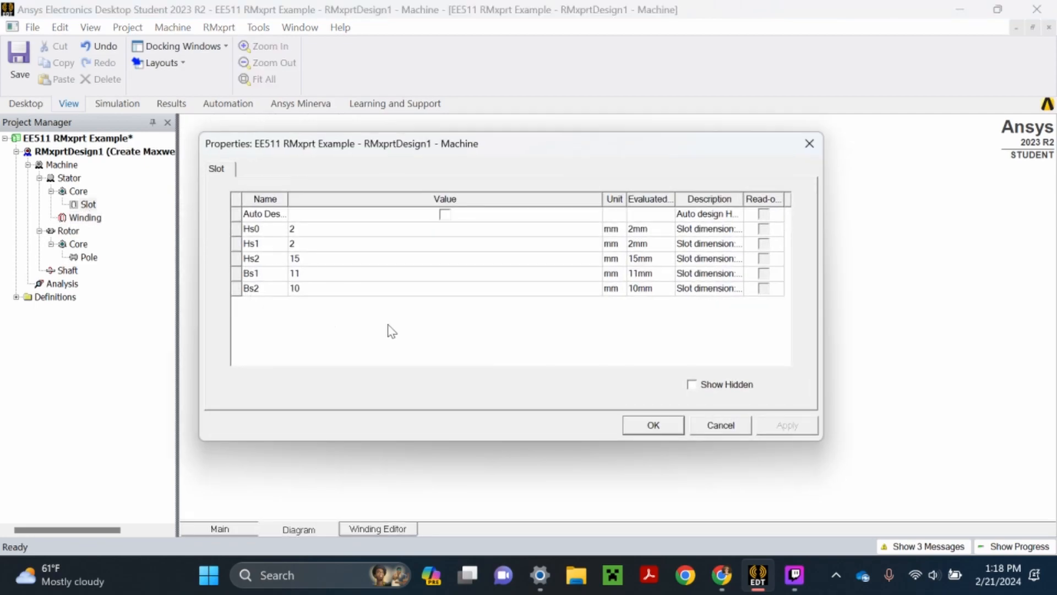
click(653, 425)
double_click(85, 217)
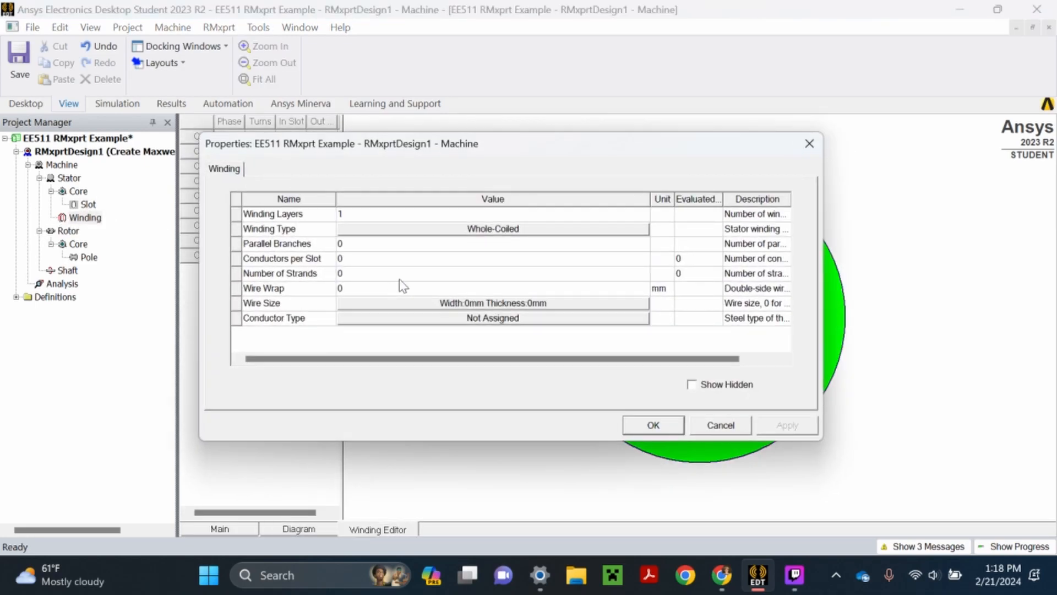
click(286, 245)
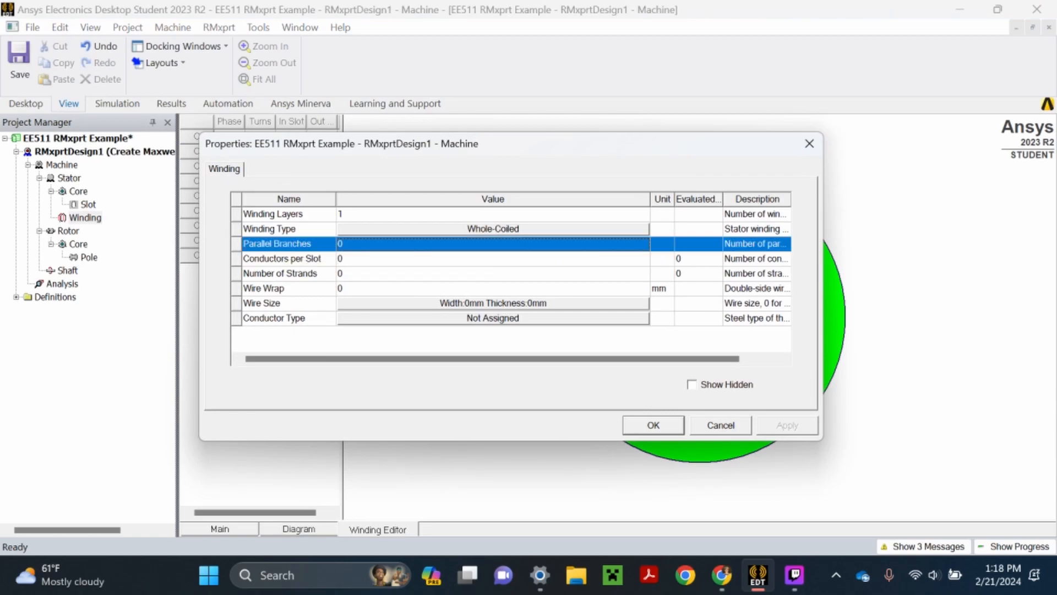
text(1)
click(356, 259)
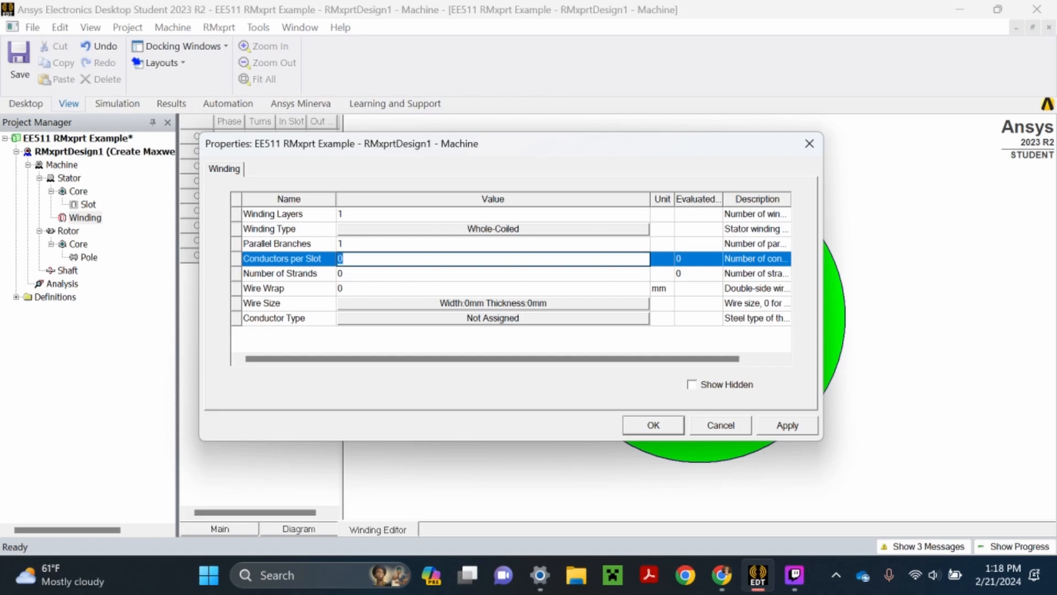
text(60)
click(351, 269)
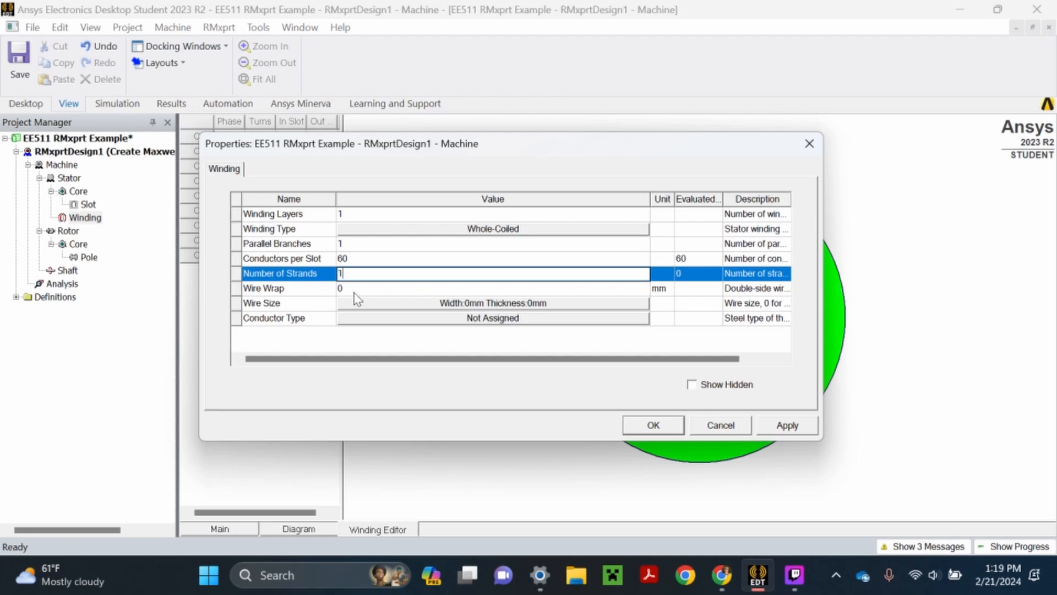
key(Tab)
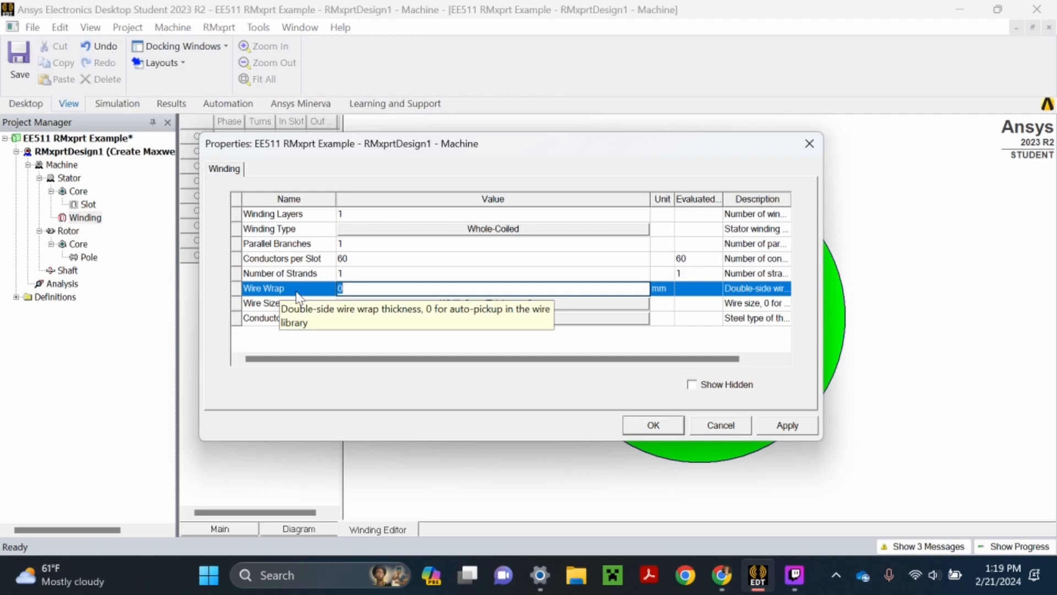
Step: Assign copper from the material library as the stator winding's conductor type and apply the winding properties
click(293, 342)
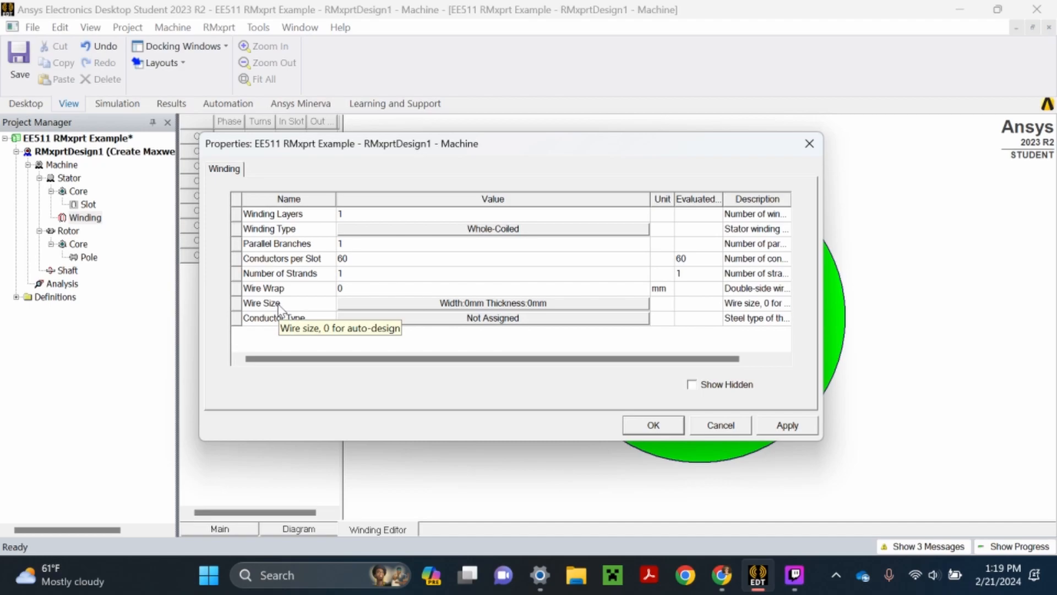
click(363, 319)
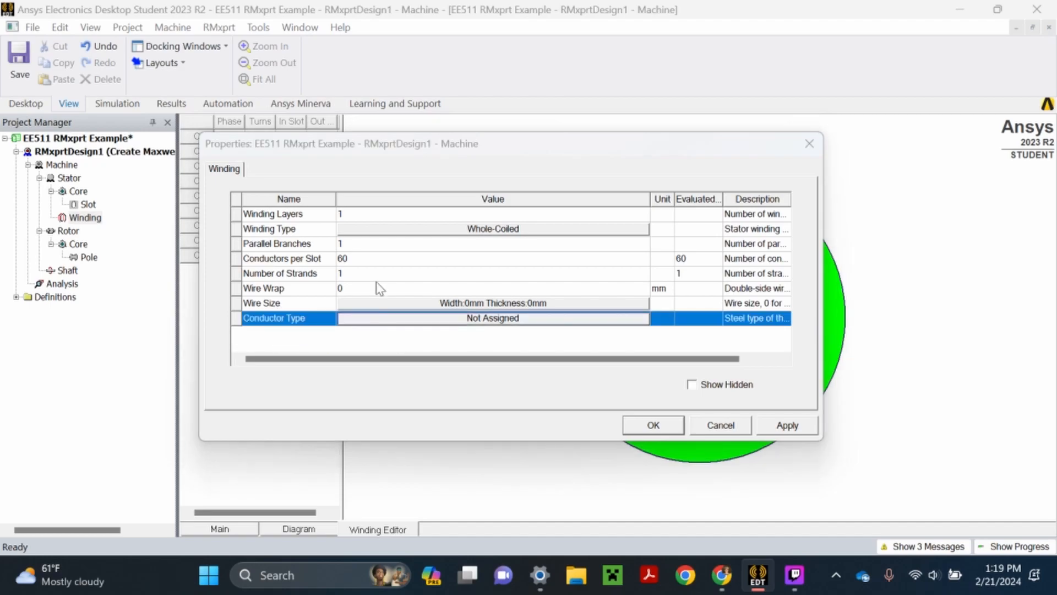
text(coppe)
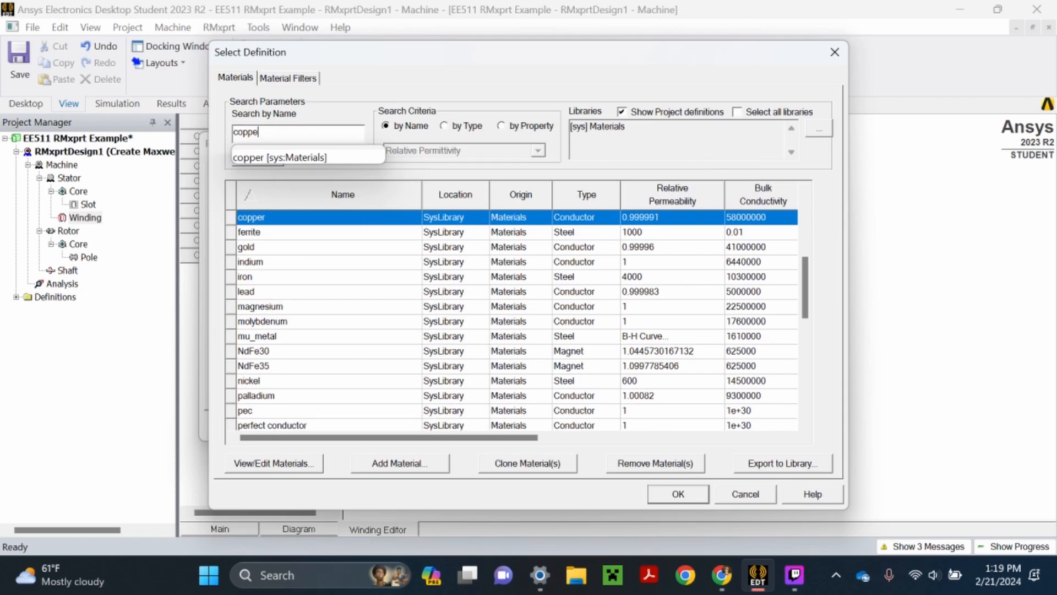
text(r)
key(Down)
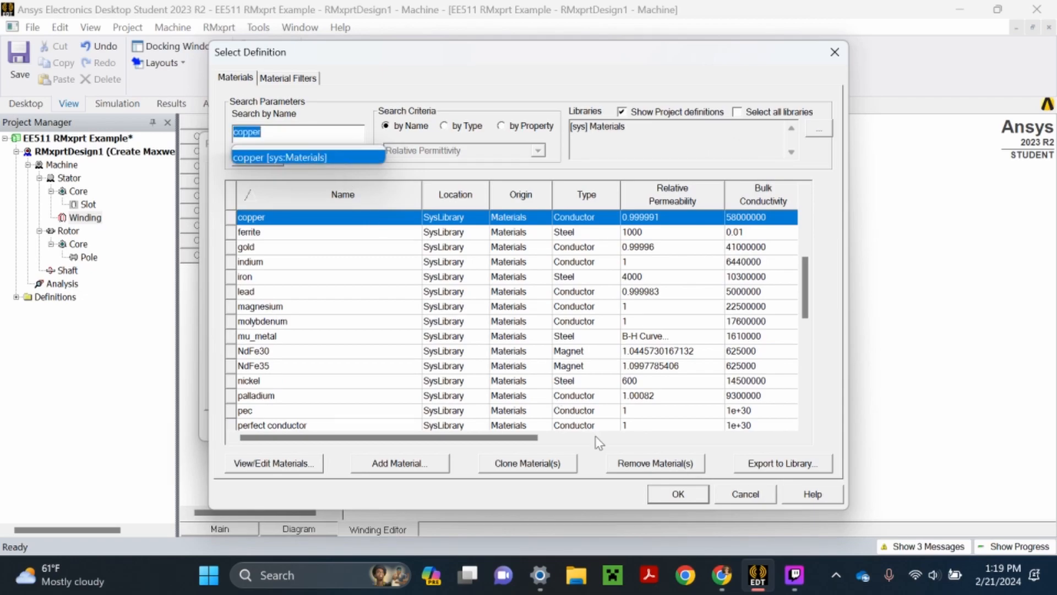
click(674, 498)
click(786, 430)
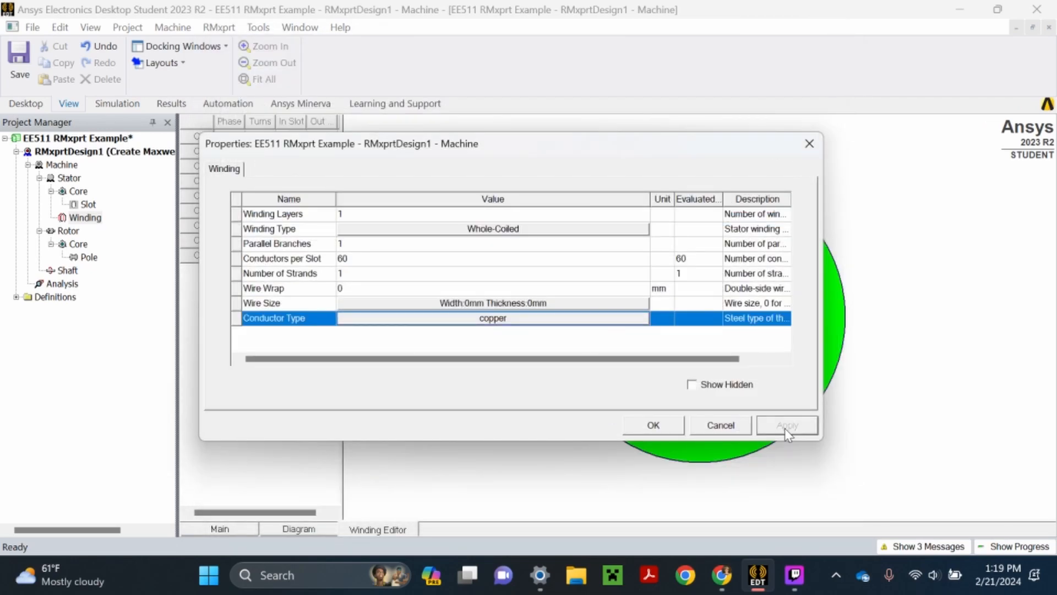
click(654, 425)
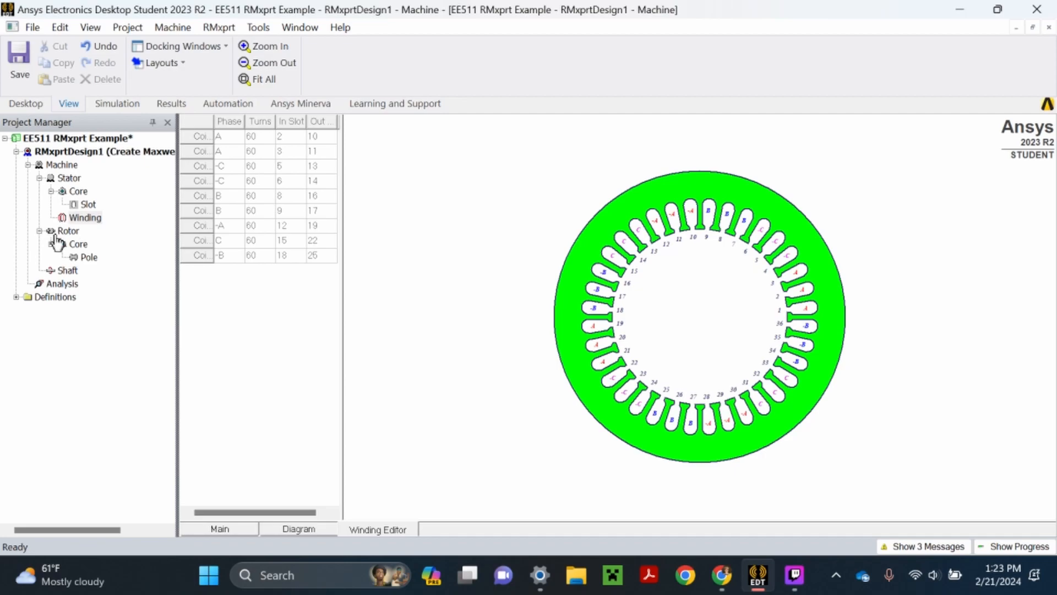
Step: Check the rotor's number of poles and set the rotor core's outer diameter to 180 mm
double_click(68, 231)
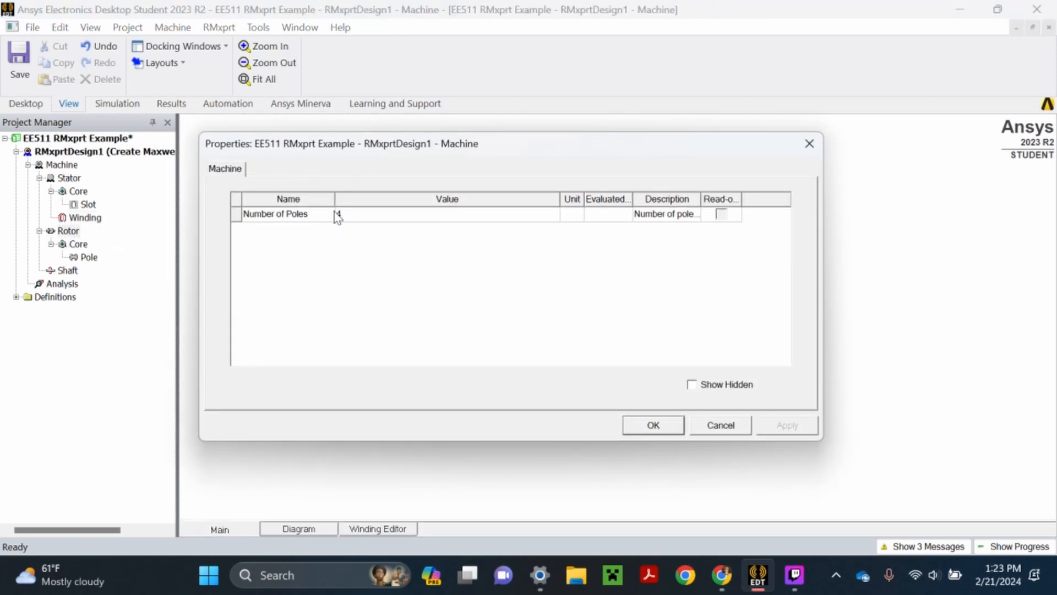
click(644, 426)
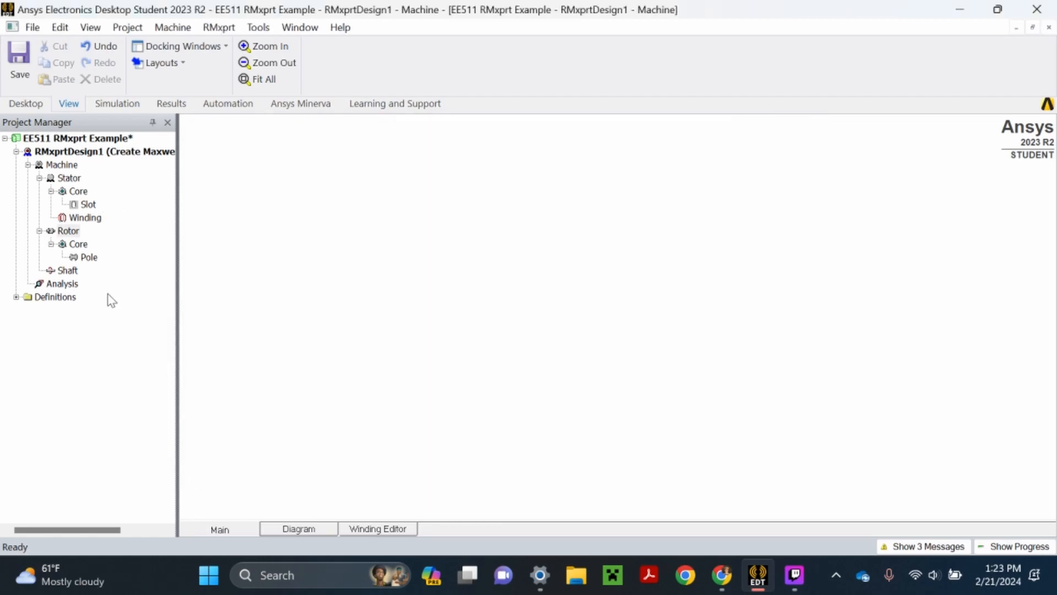
double_click(78, 245)
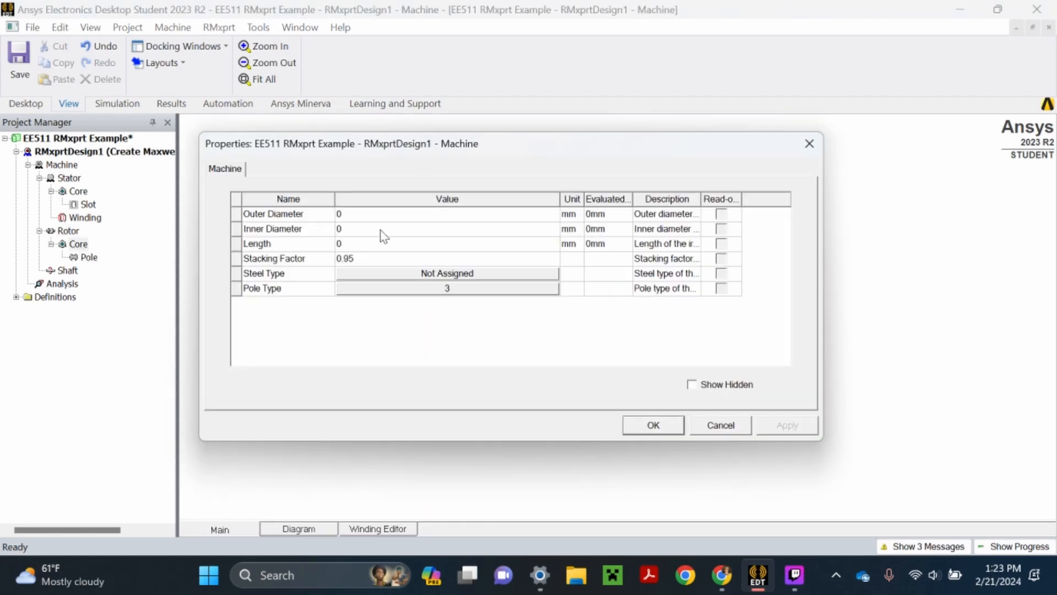
click(348, 215)
click(348, 215)
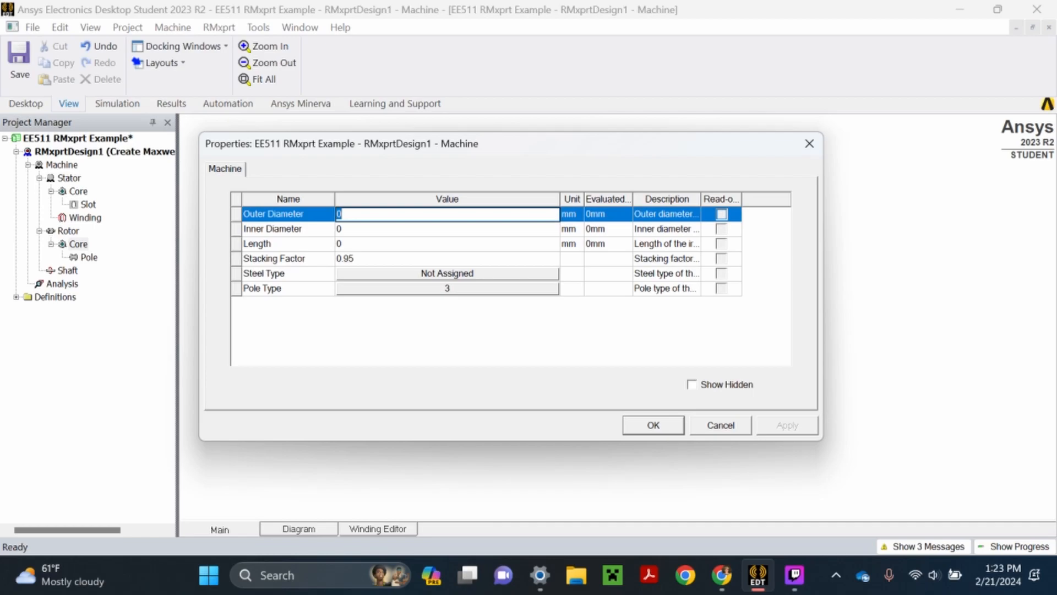
text(180)
key(Return)
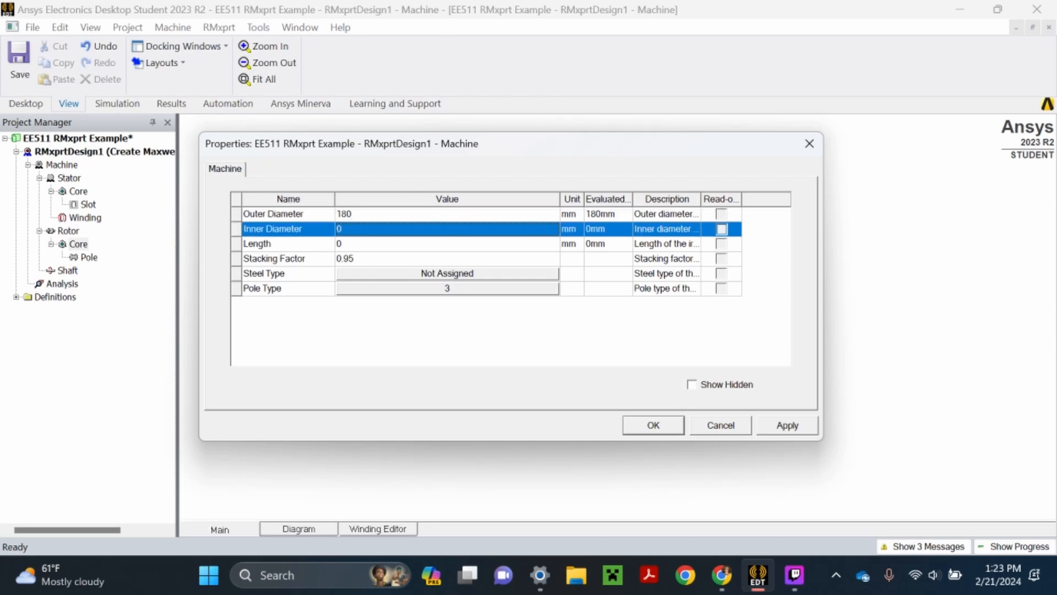
Step: Set the rotor core's inner diameter to 40 mm and its length to 200 mm
key(Return)
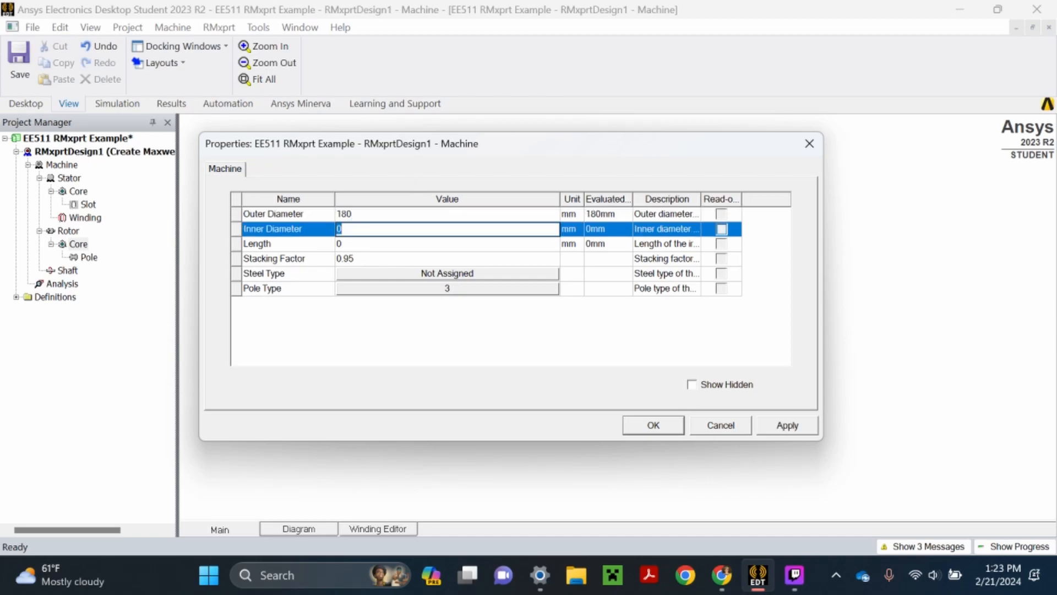
text(40)
key(Return)
key(Return)
text(200)
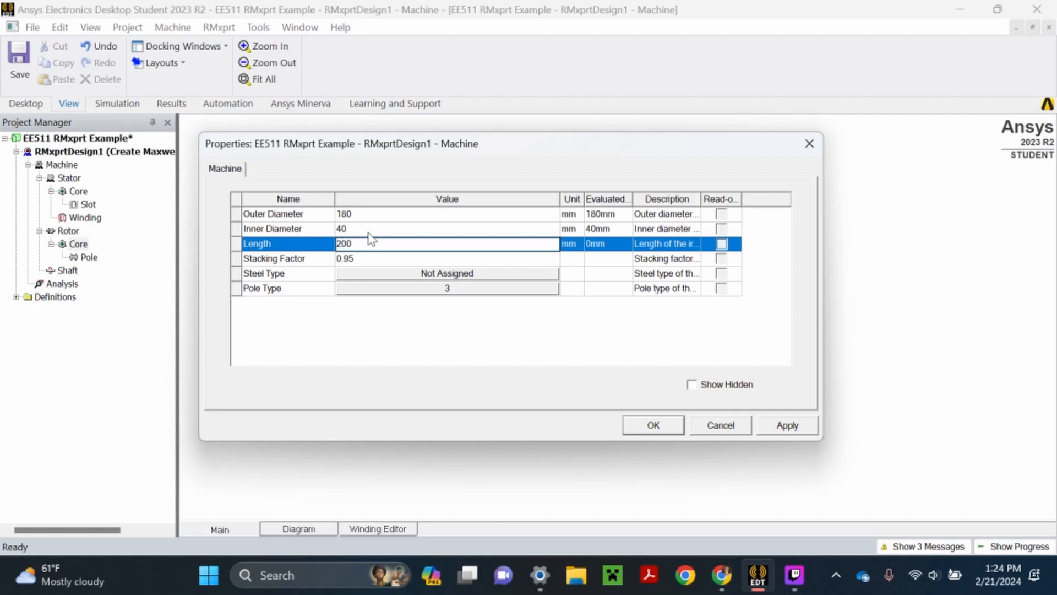
Step: Commit the rotor core length and assign 27ZH100 from the material library as the rotor core's steel type
click(365, 216)
key(Return)
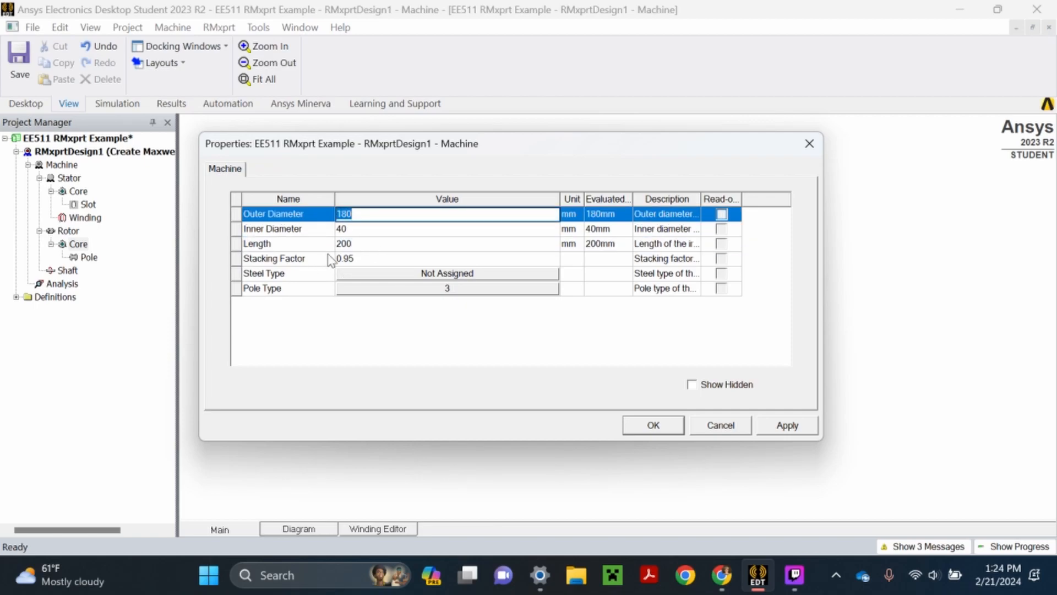
click(359, 275)
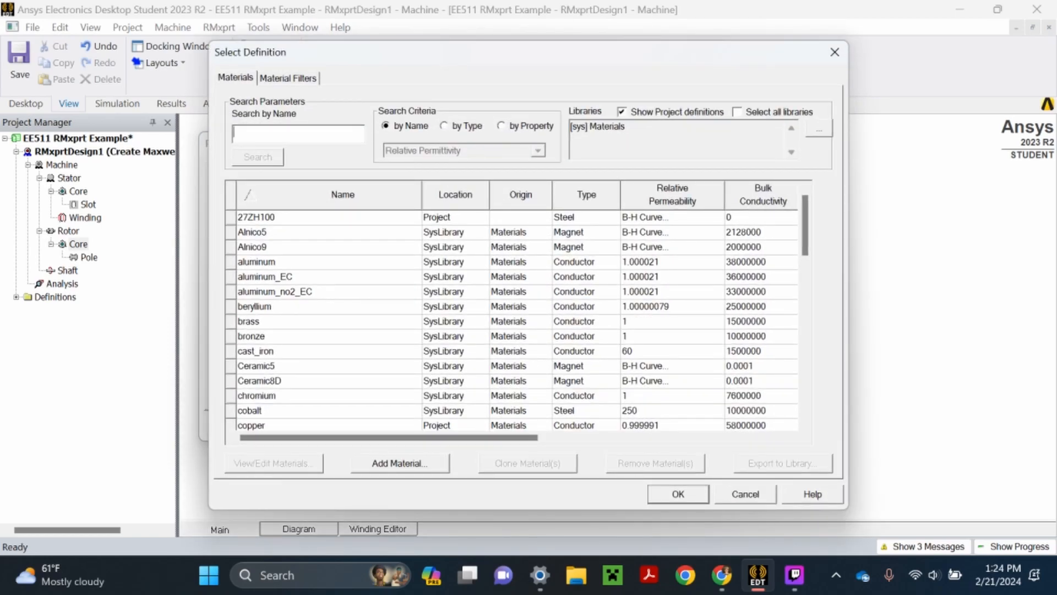
text(27)
click(312, 158)
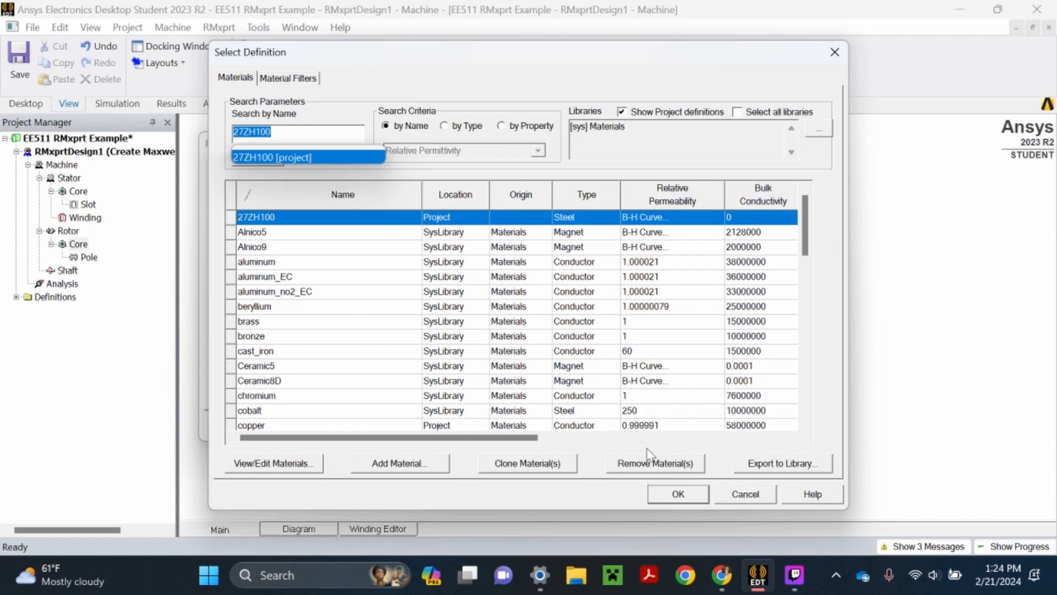
click(677, 494)
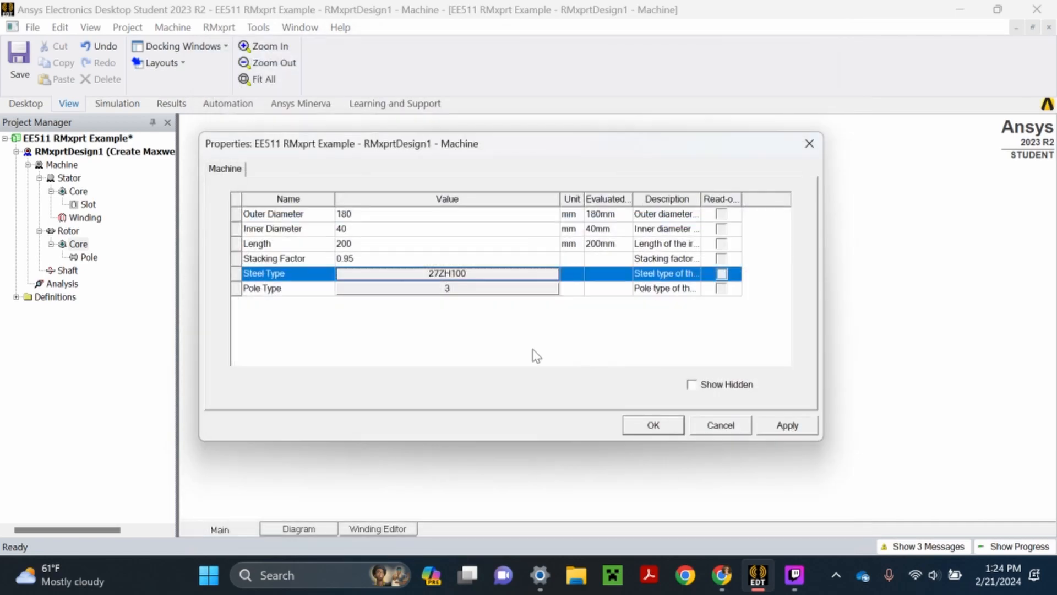
Step: Compare the rotor pole layouts 1 to 4, choose pole type 4, and apply the rotor core properties
click(359, 289)
click(427, 173)
click(461, 173)
click(425, 176)
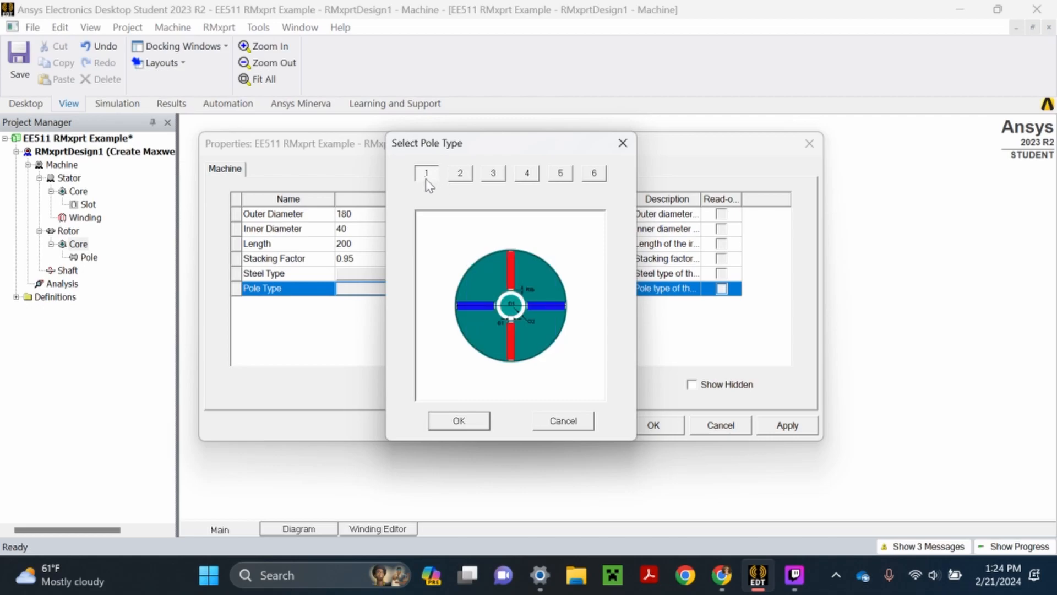
click(459, 175)
click(458, 175)
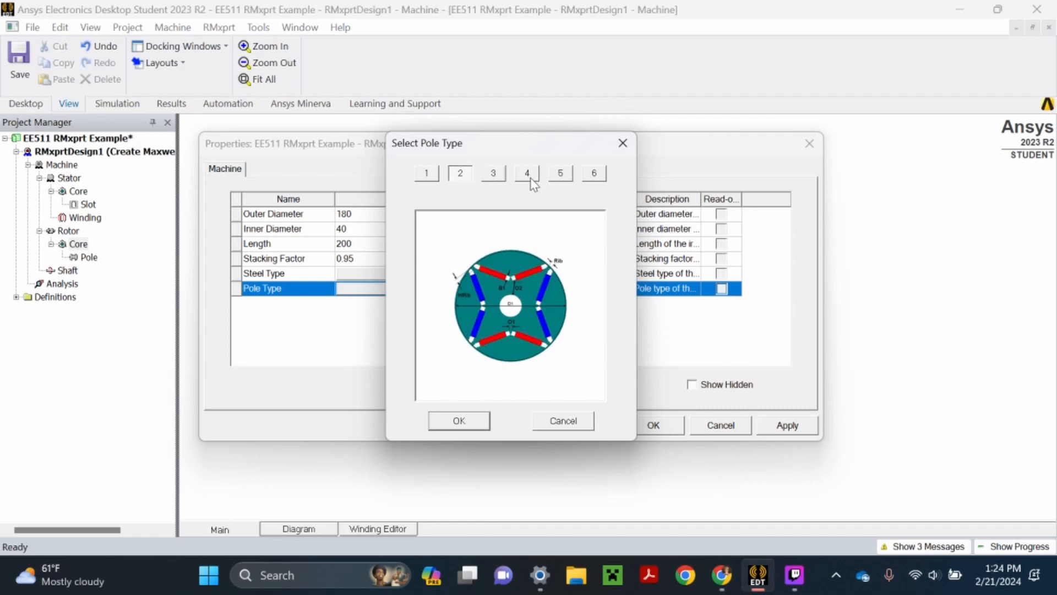
click(500, 178)
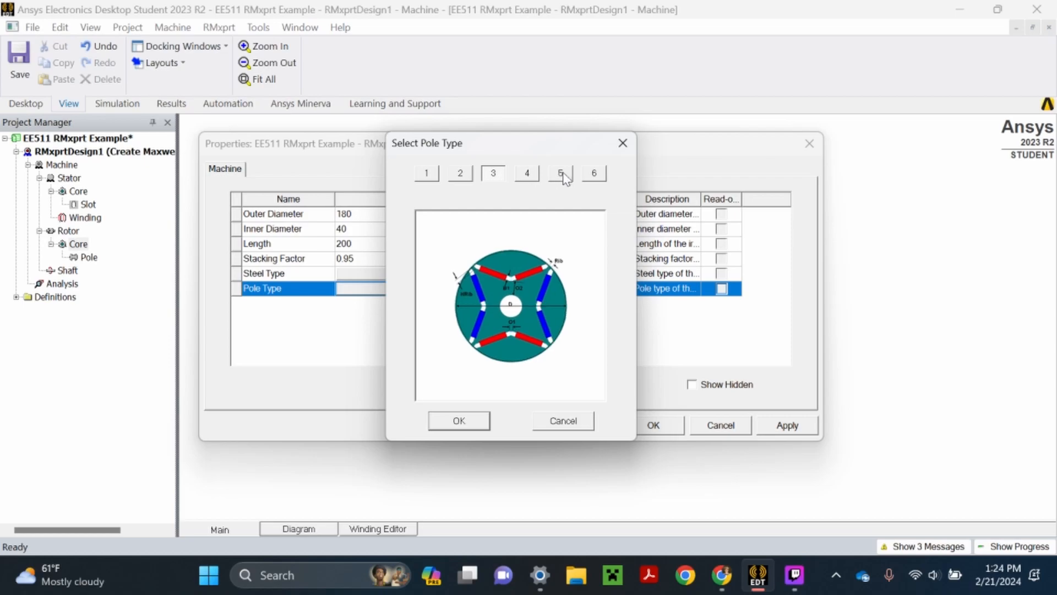
click(526, 179)
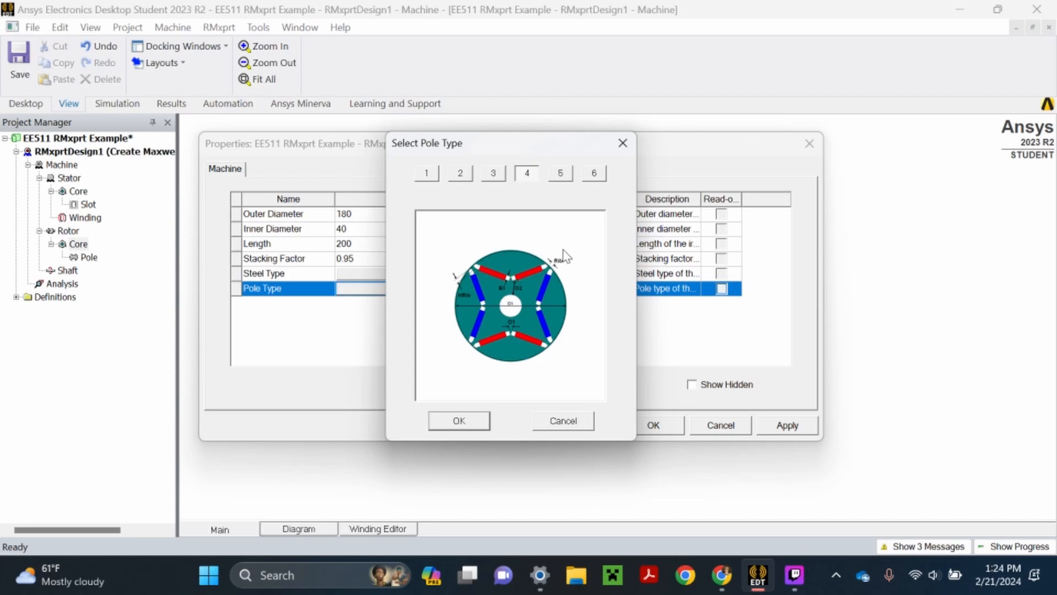
click(460, 423)
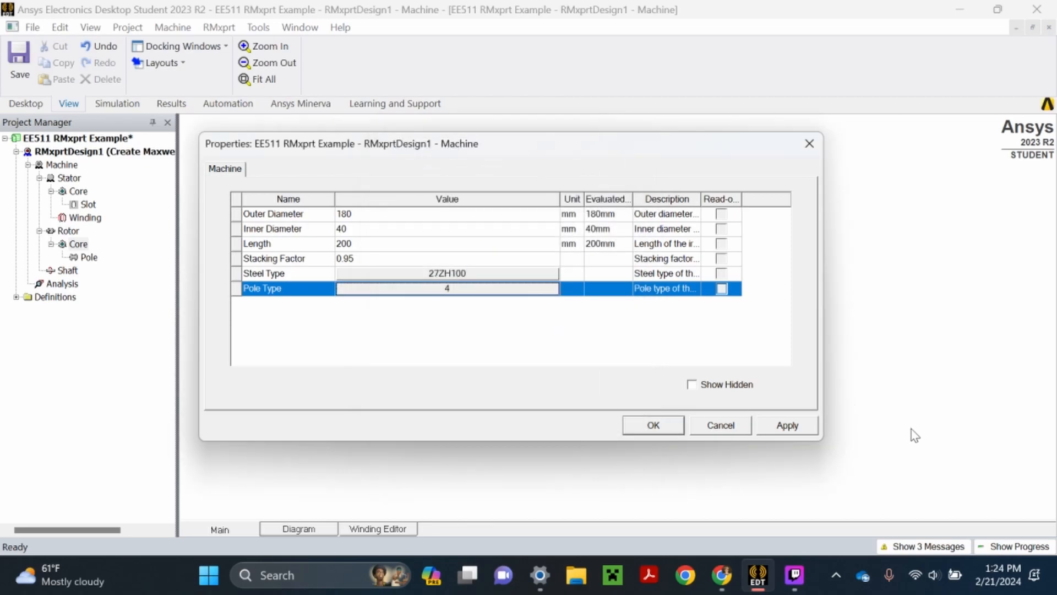
click(797, 430)
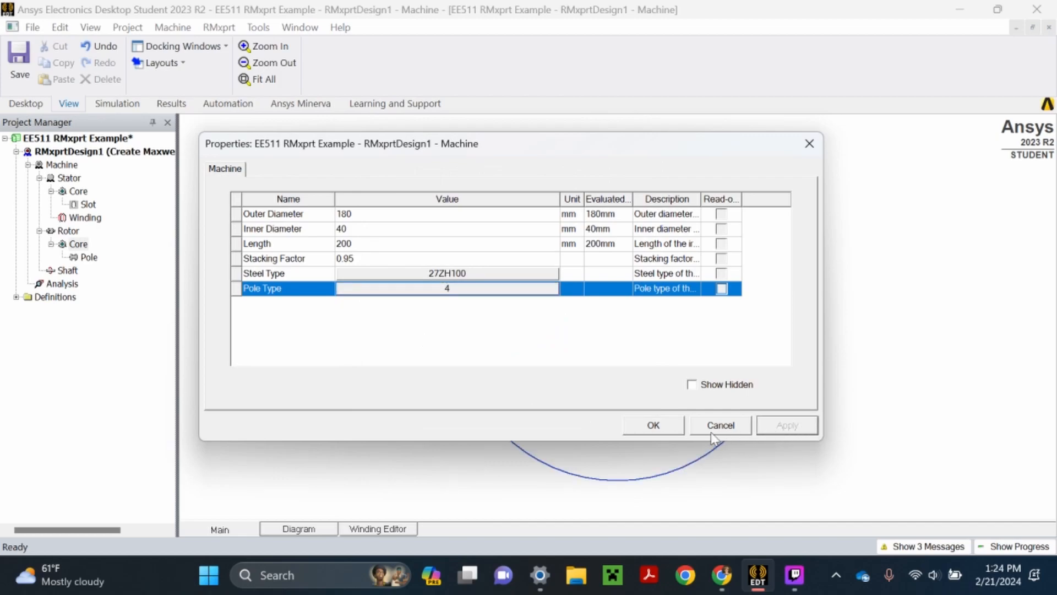
click(654, 428)
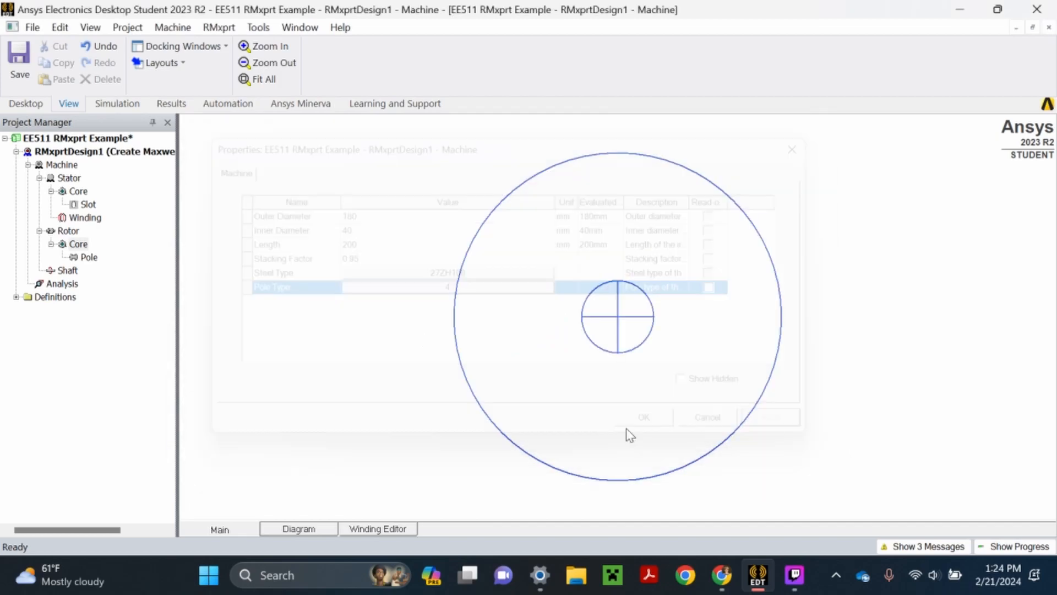
Step: Examine the rotor pole's parameter list and compare it with the pole diagram
click(85, 258)
double_click(91, 258)
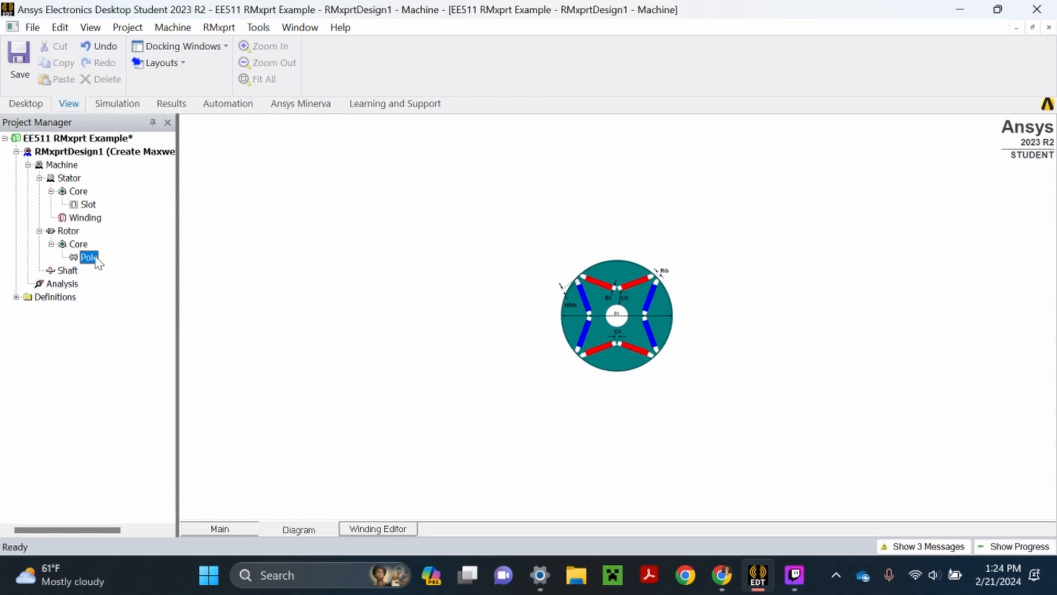
drag(481, 151, 693, 412)
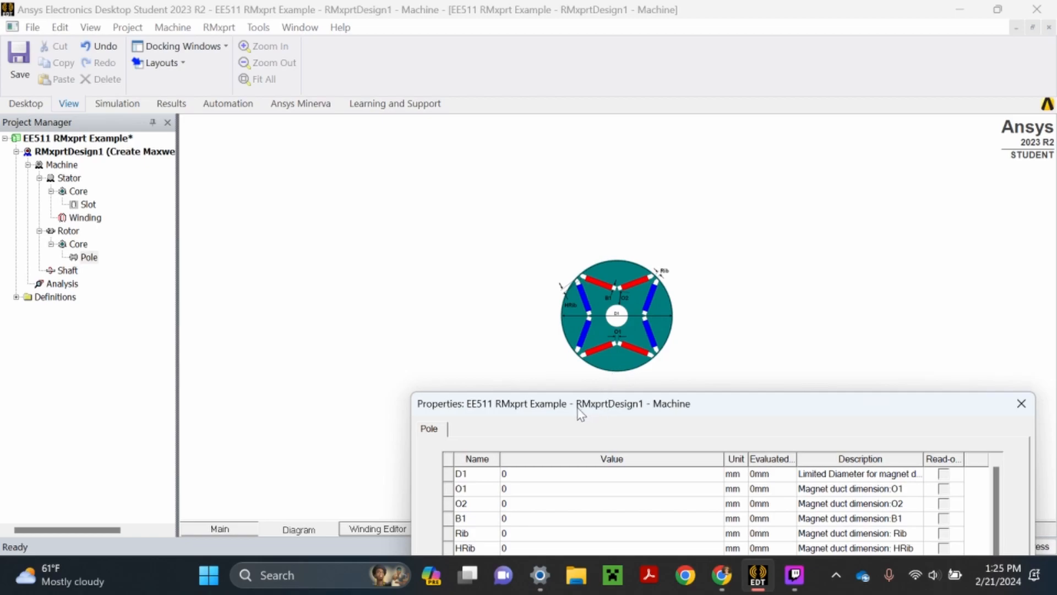
drag(581, 415, 441, 196)
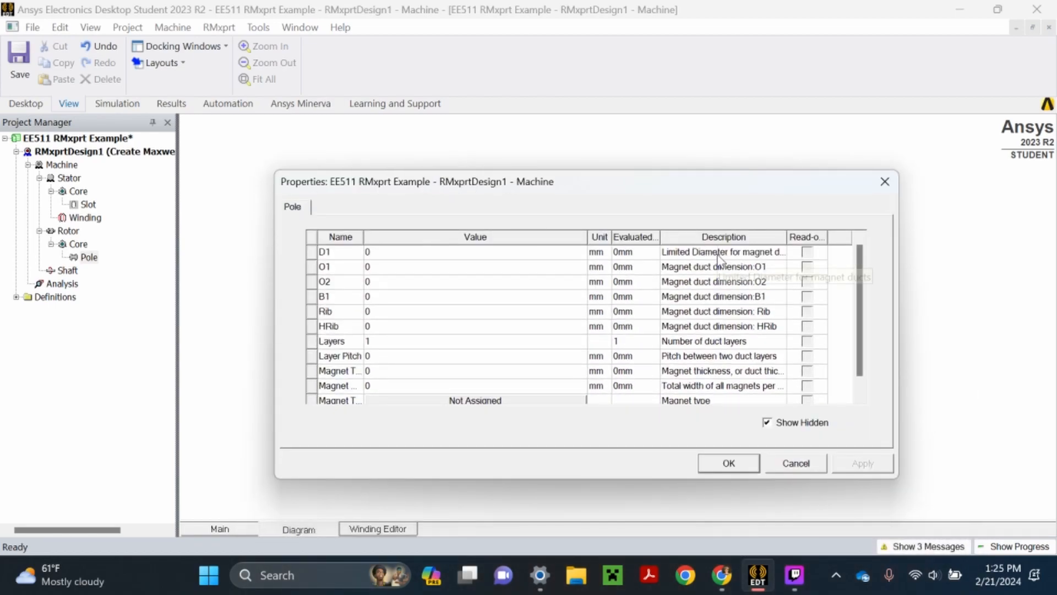
click(885, 183)
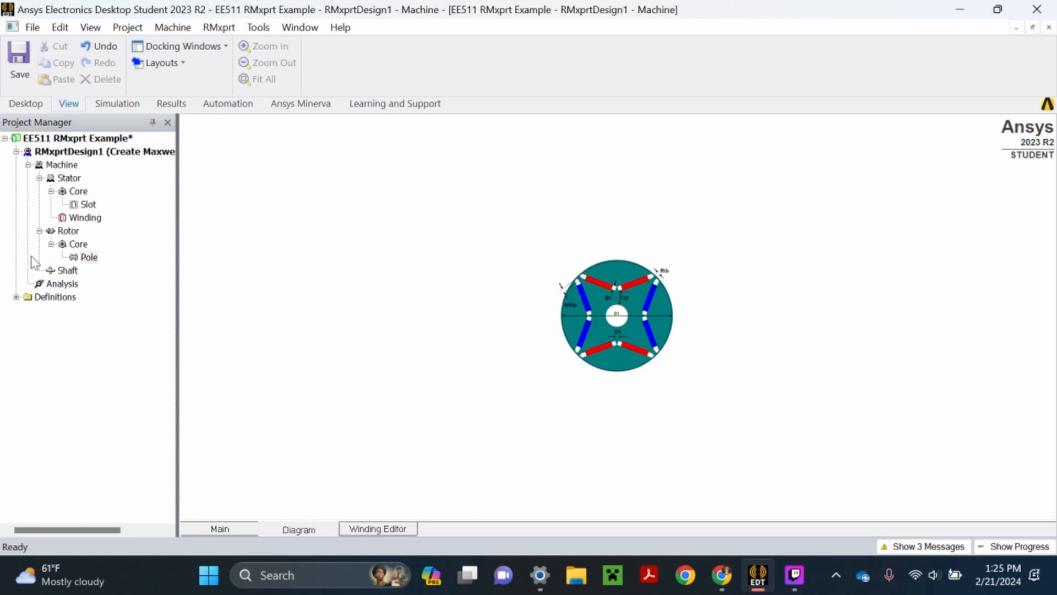
Step: Set the rotor pole's limiting diameter for the magnet ducts, D1, to 177 mm
double_click(92, 259)
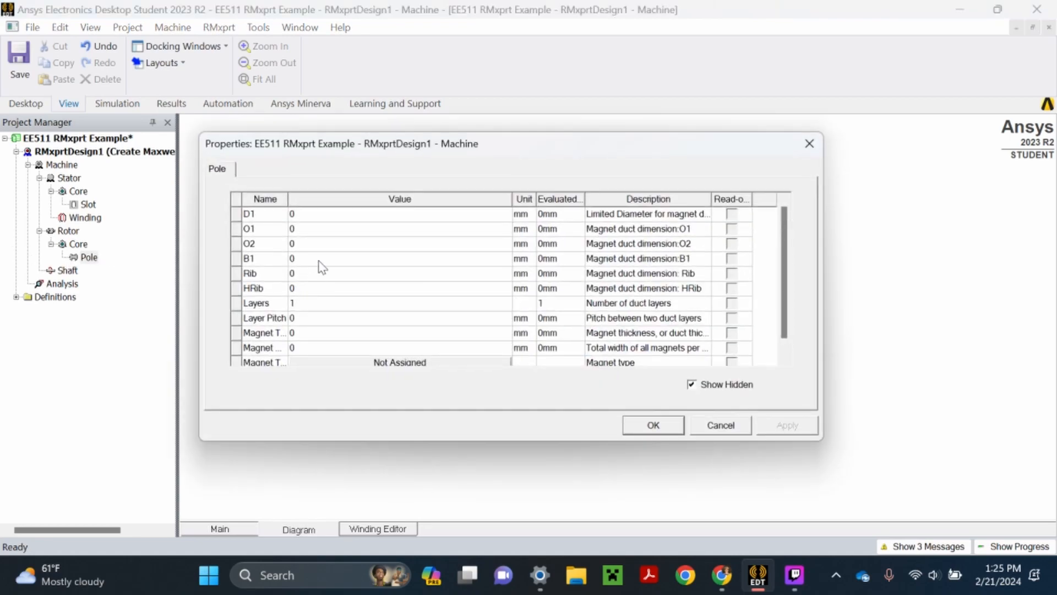
click(298, 214)
drag(298, 214, 284, 216)
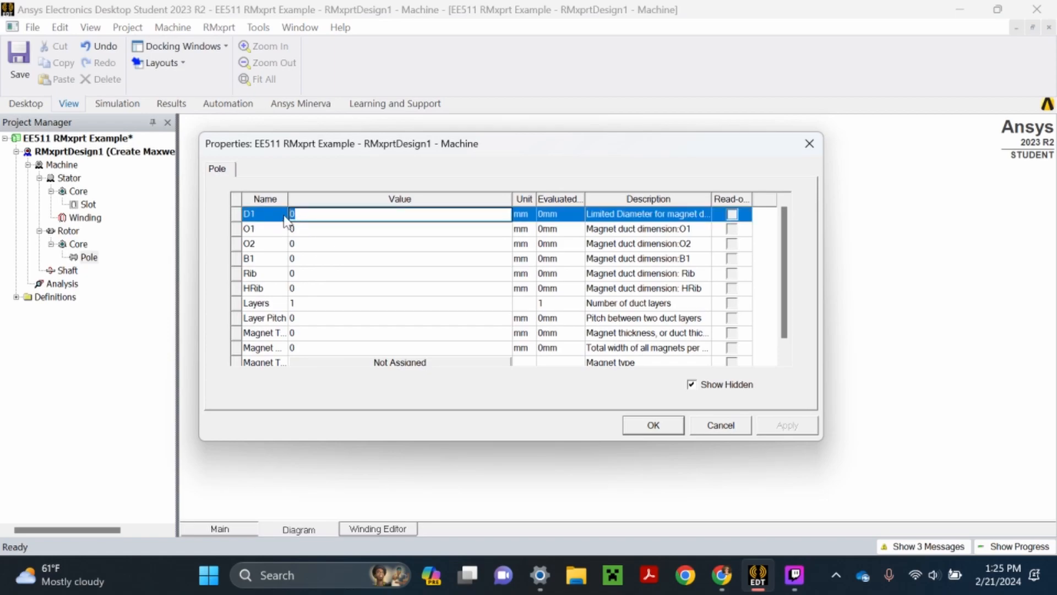
text(178)
key(Return)
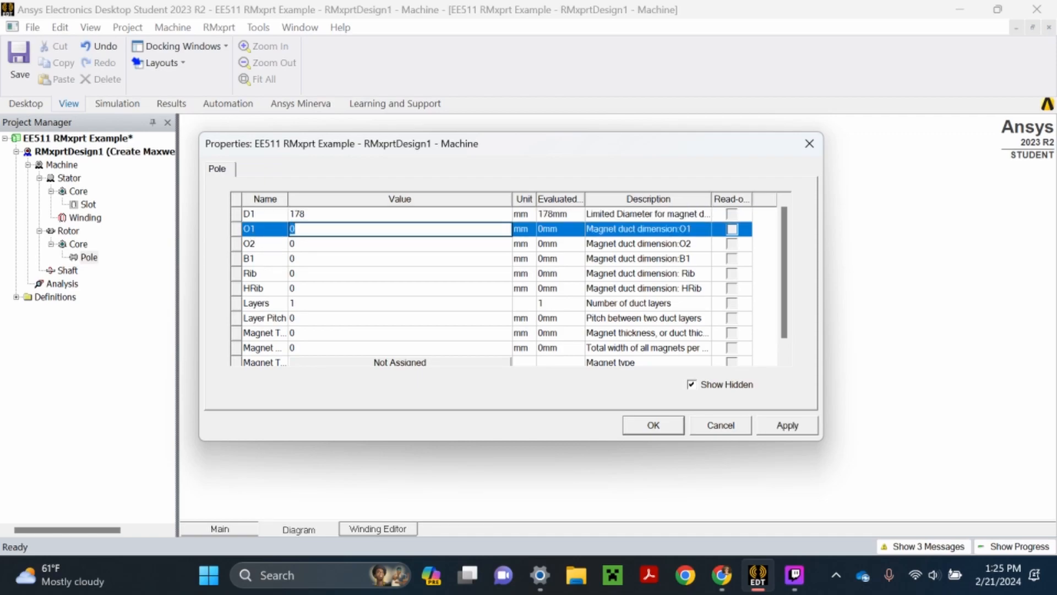
click(318, 216)
drag(307, 215, 301, 215)
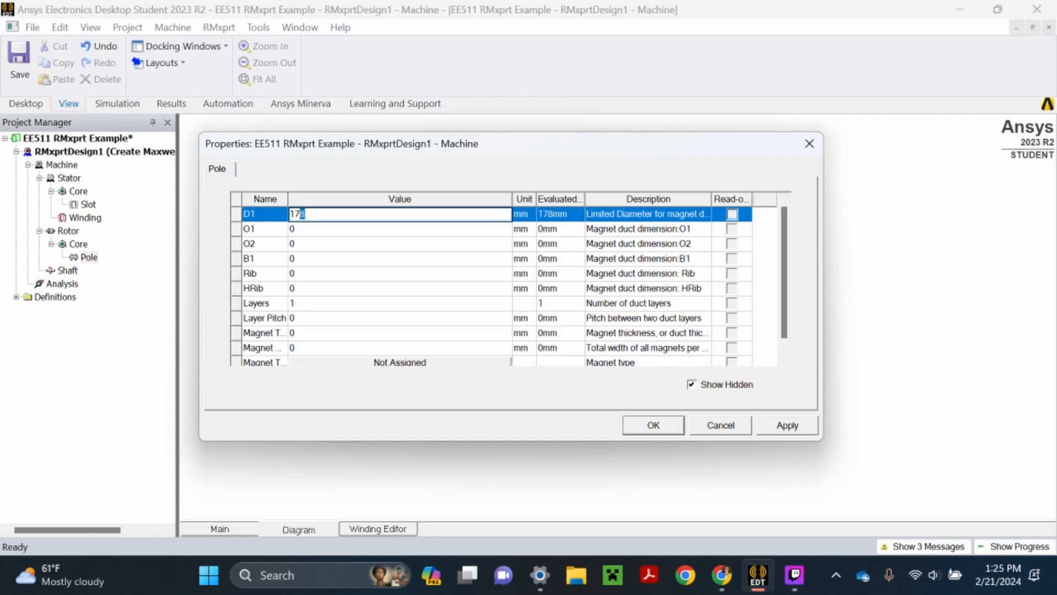
text(7)
key(Return)
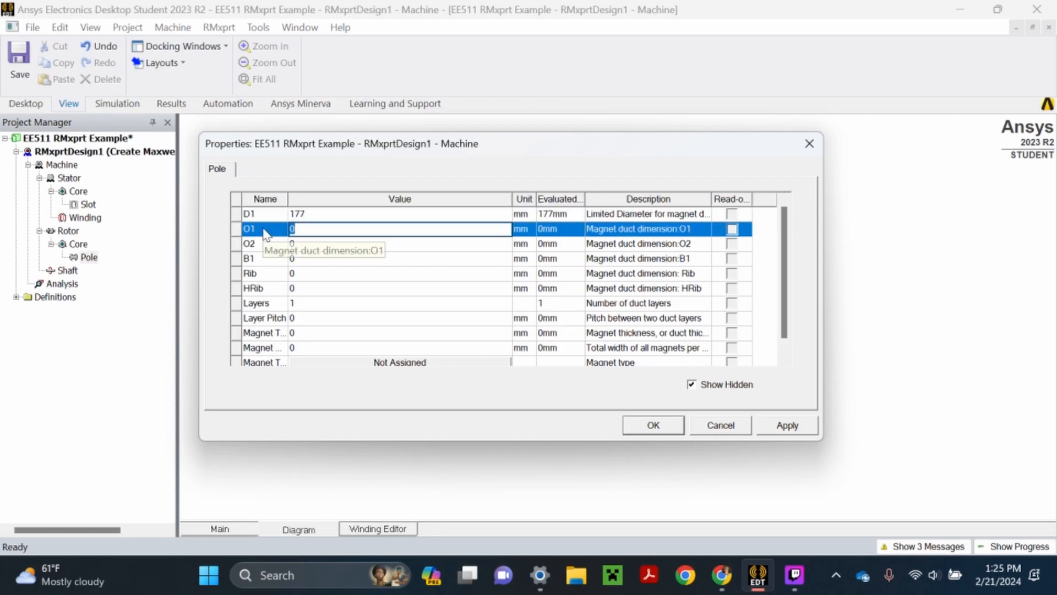
Step: Set the rotor pole's magnet duct dimensions O1 to 5 mm and O2 to 15 mm, consulting the pole diagram
drag(441, 149, 519, 389)
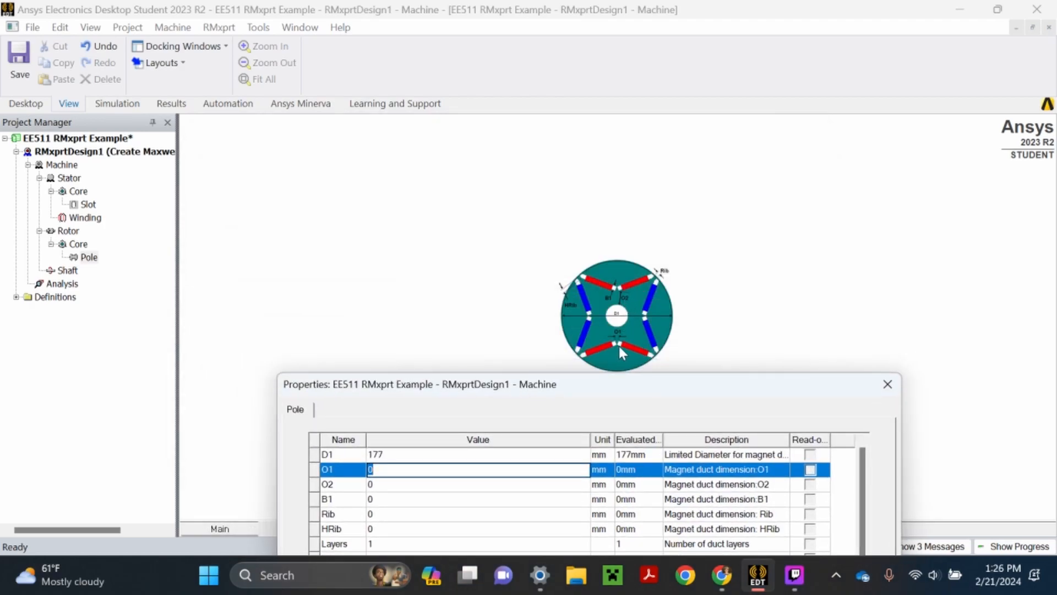
drag(508, 388, 488, 272)
text(5)
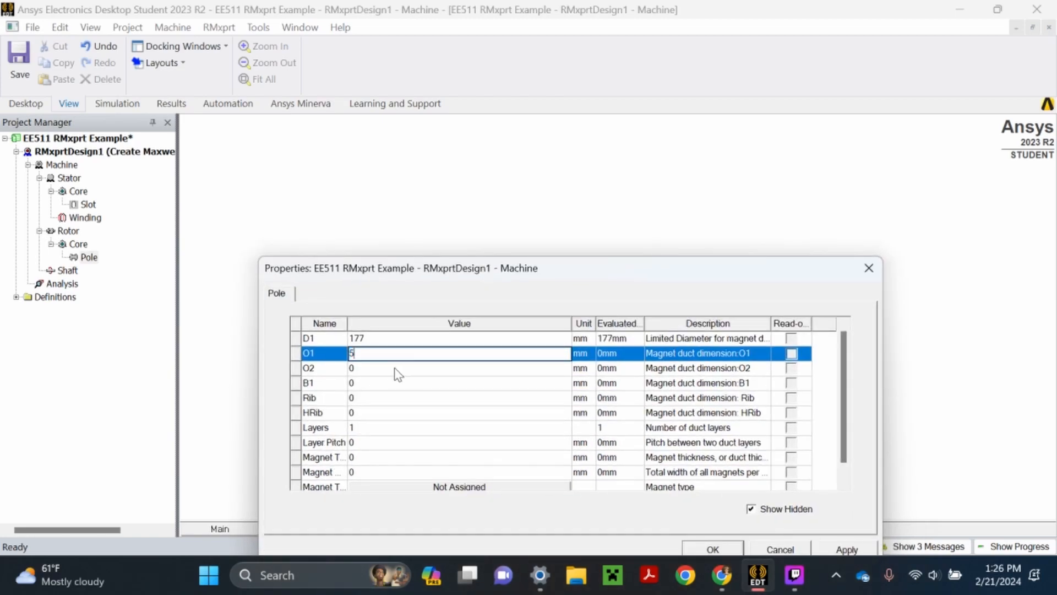
click(385, 369)
drag(482, 269, 481, 367)
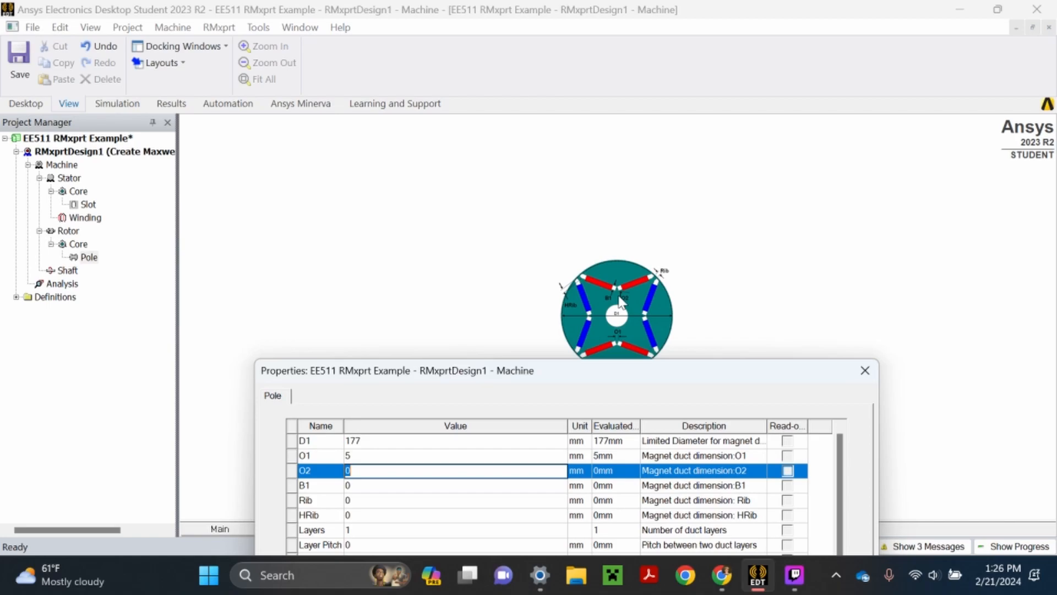
text(15)
key(Return)
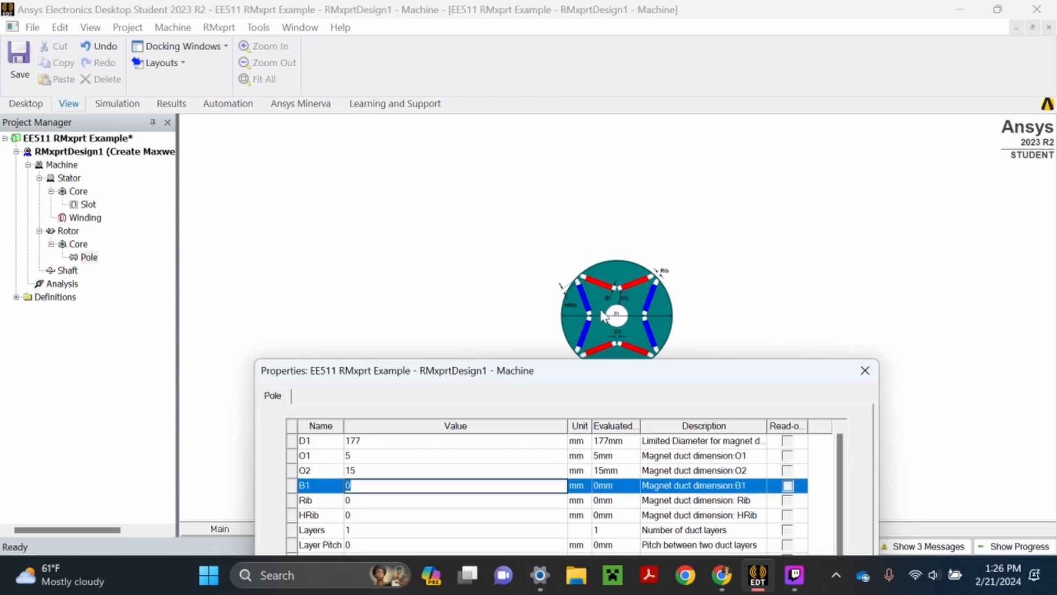
Step: Set the rotor pole's magnet duct dimension B1 to 8 mm
mouse_move(510, 373)
mouse_down()
mouse_move(464, 309)
mouse_move(401, 371)
mouse_move(461, 309)
mouse_move(455, 245)
mouse_move(512, 247)
mouse_move(517, 394)
mouse_move(503, 397)
mouse_move(442, 215)
mouse_move(455, 202)
mouse_move(493, 392)
mouse_move(471, 266)
mouse_up()
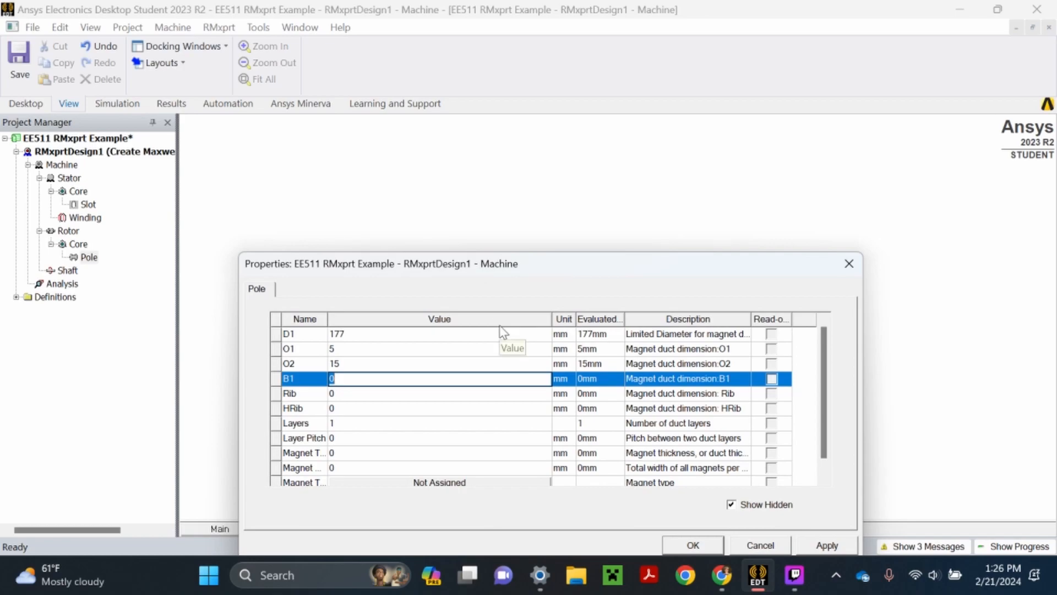
text(8)
key(Return)
Step: Set both the Rib and HRib magnet duct dimensions of the rotor pole to 5 mm
mouse_move(533, 266)
mouse_down()
mouse_move(533, 322)
mouse_move(500, 441)
mouse_up()
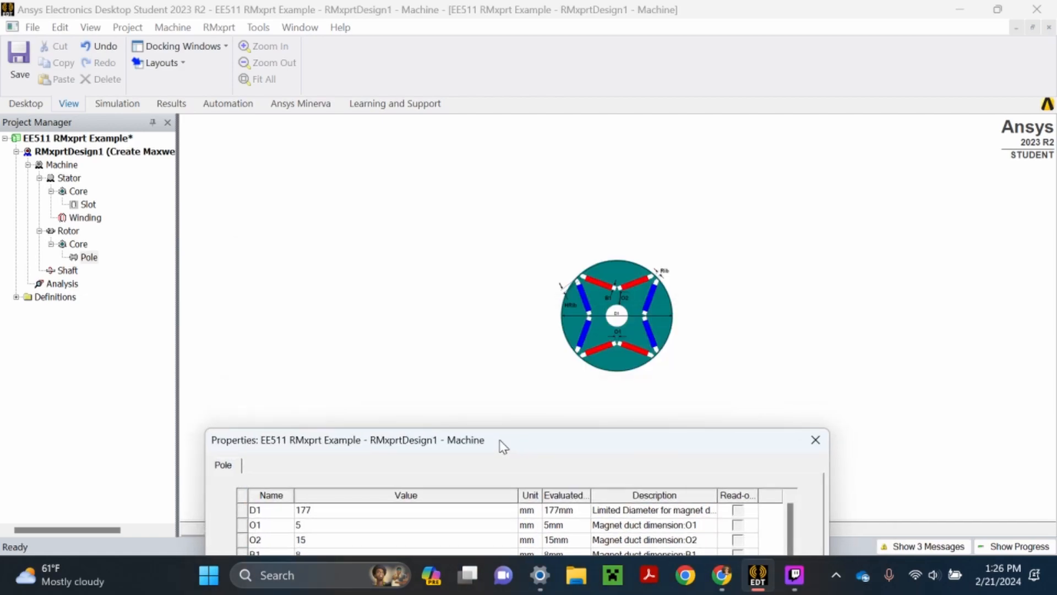
drag(500, 446, 544, 329)
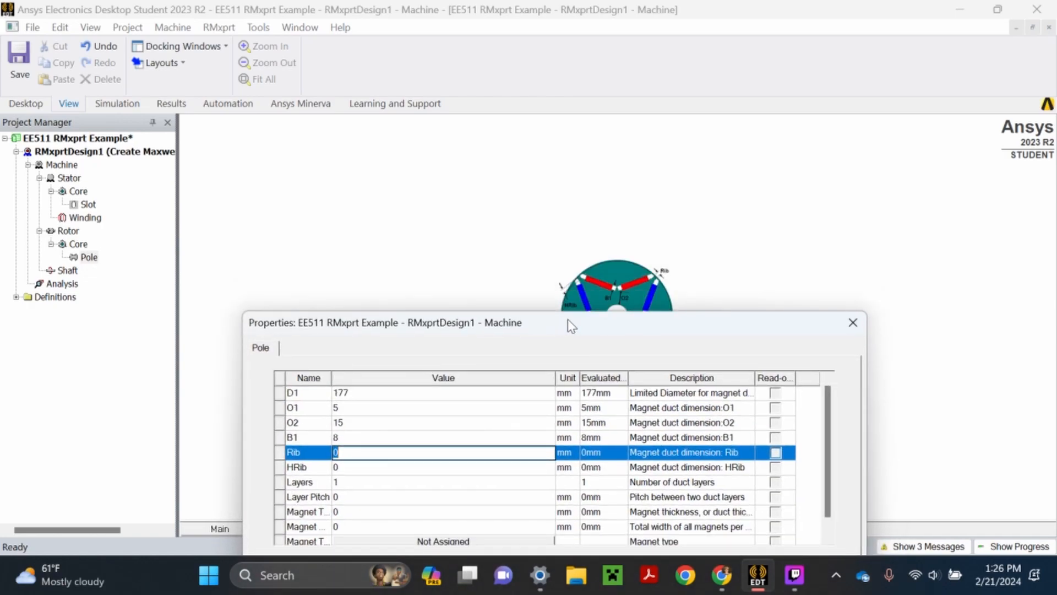
text(5)
key(Return)
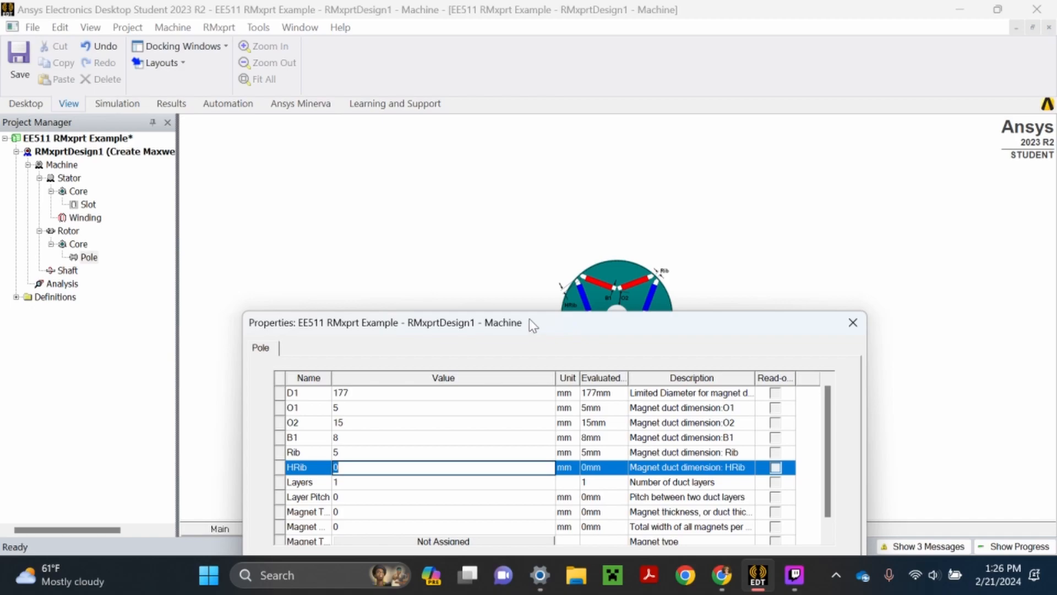
drag(526, 329, 529, 250)
text(5)
key(Return)
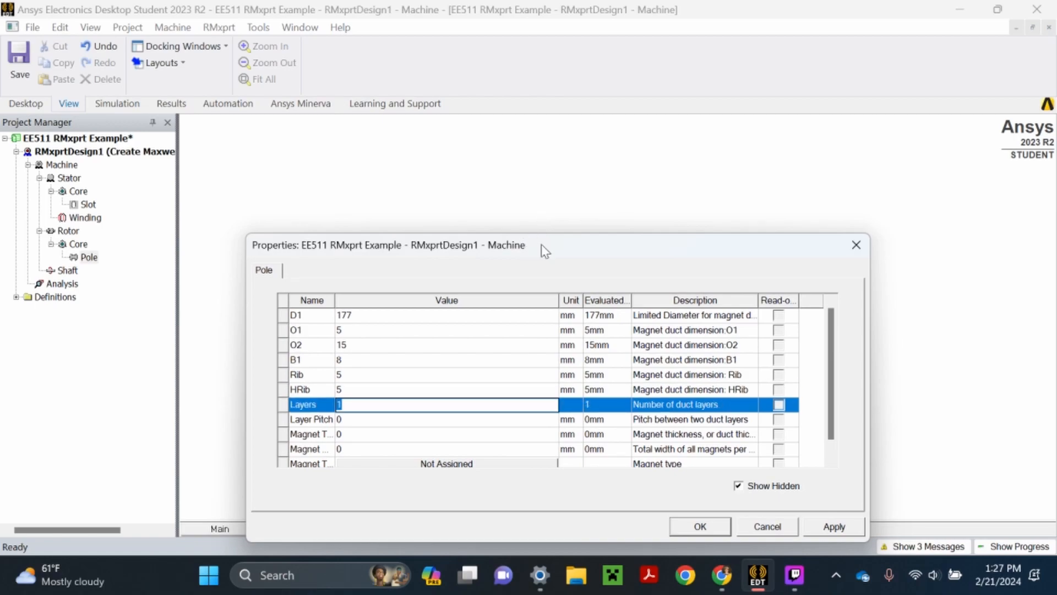
Step: Review the number of duct layers and the layer pitch, and widen the Name column to read the full property names
mouse_move(541, 244)
mouse_down()
mouse_move(545, 394)
mouse_move(514, 229)
mouse_move(513, 358)
mouse_move(558, 338)
mouse_up()
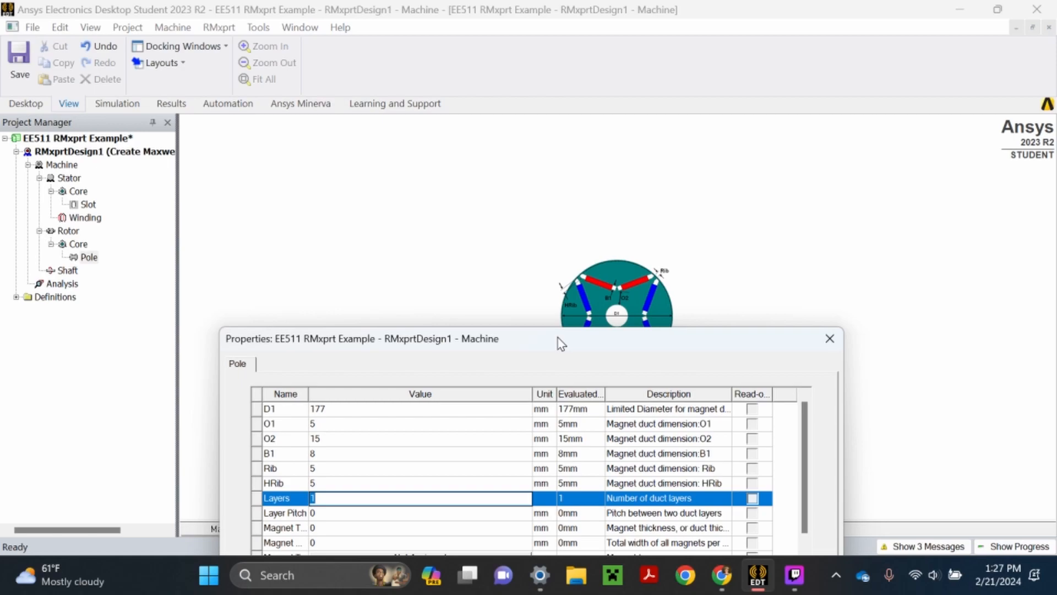
drag(550, 341, 532, 229)
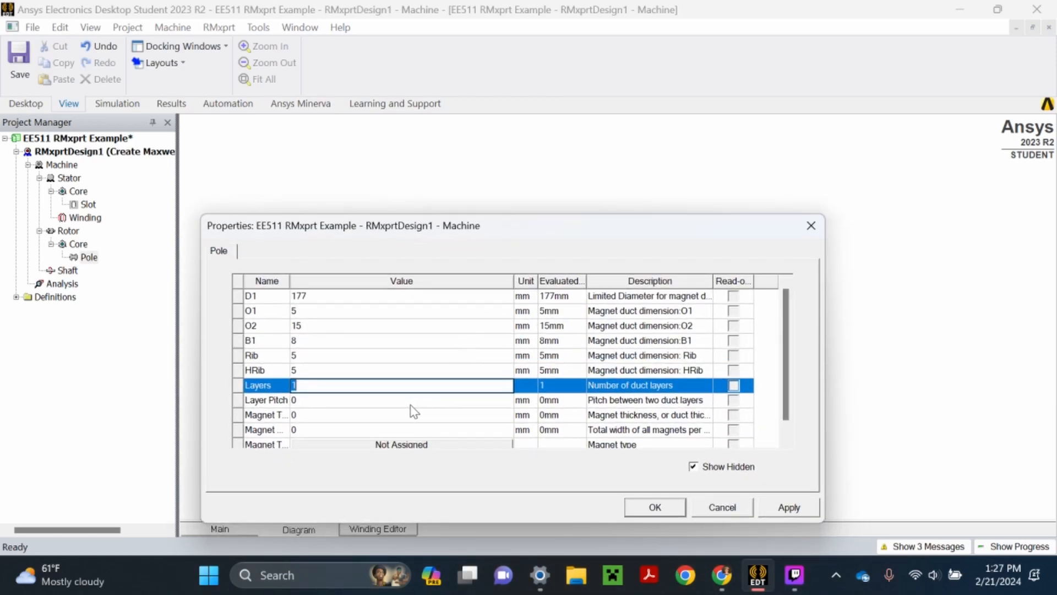
drag(490, 229, 525, 212)
click(337, 368)
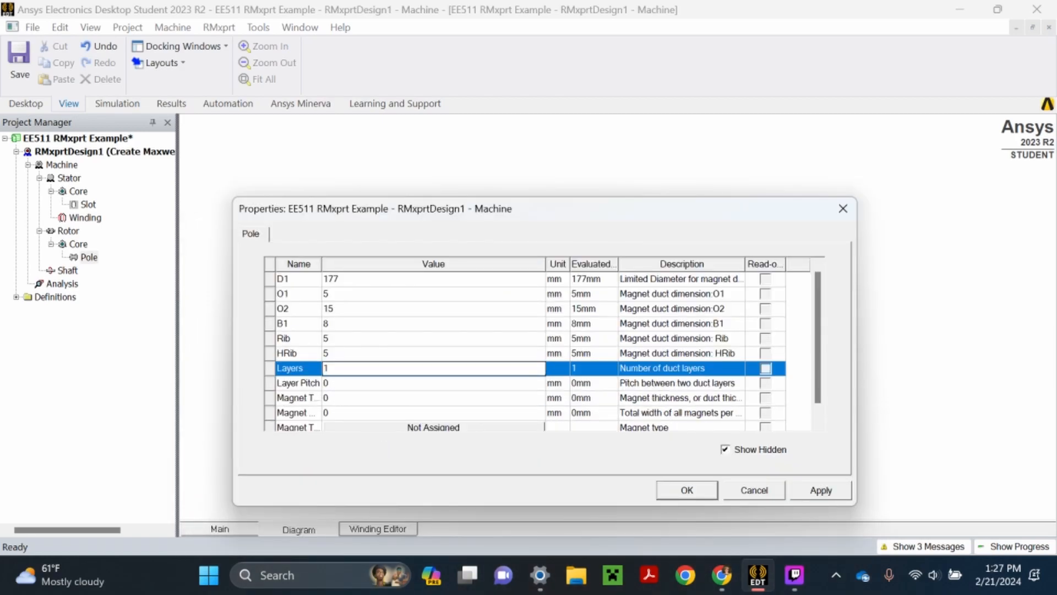
click(335, 386)
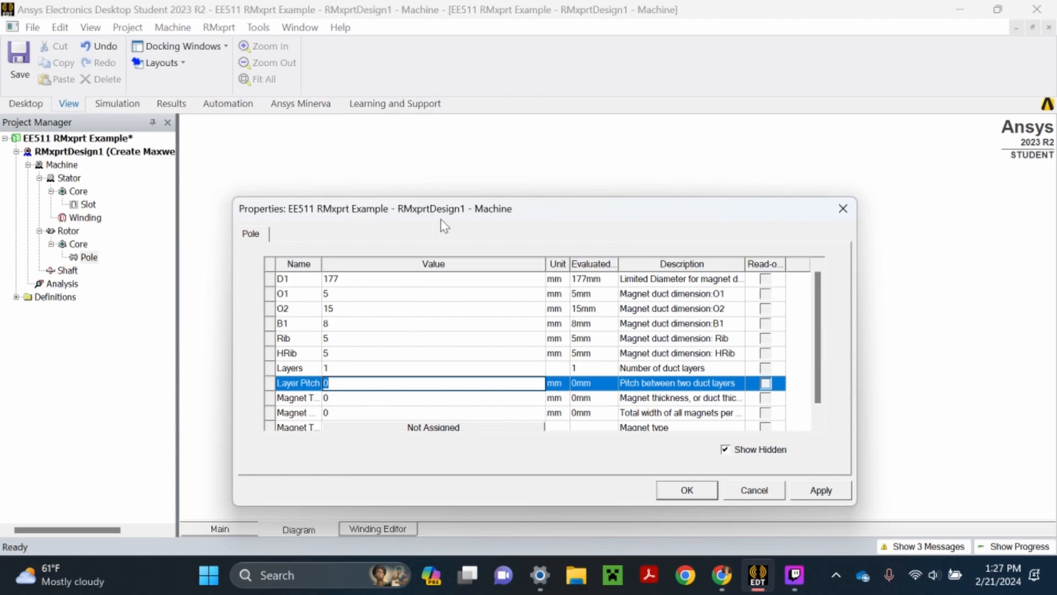
drag(446, 213, 441, 164)
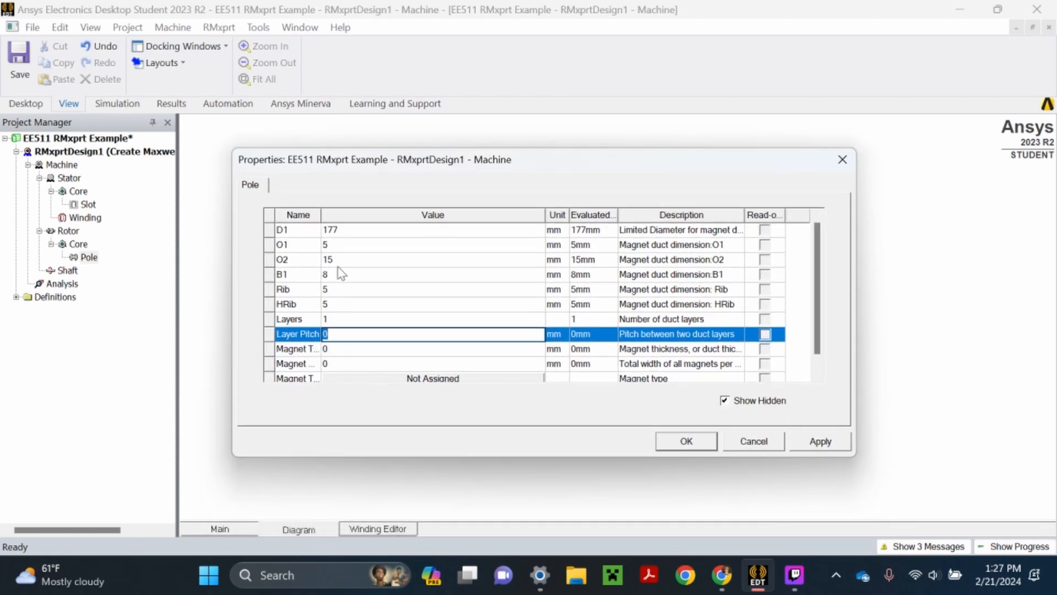
drag(322, 216, 347, 216)
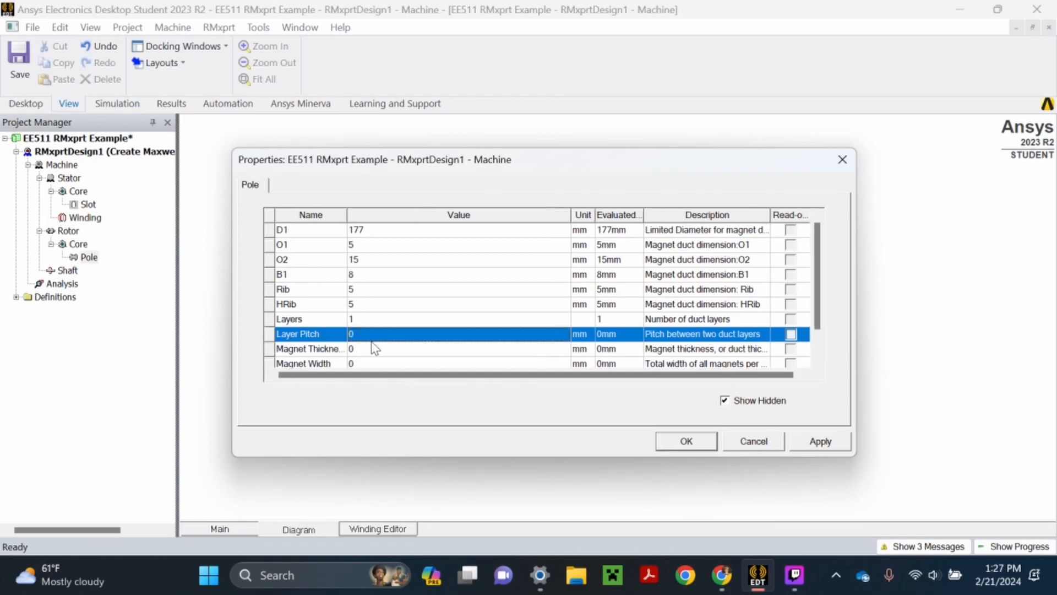
Step: Set the rotor pole's magnet thickness to 8 mm and total magnet width to 120 mm, consulting the pole diagram
click(366, 349)
text(8)
key(Return)
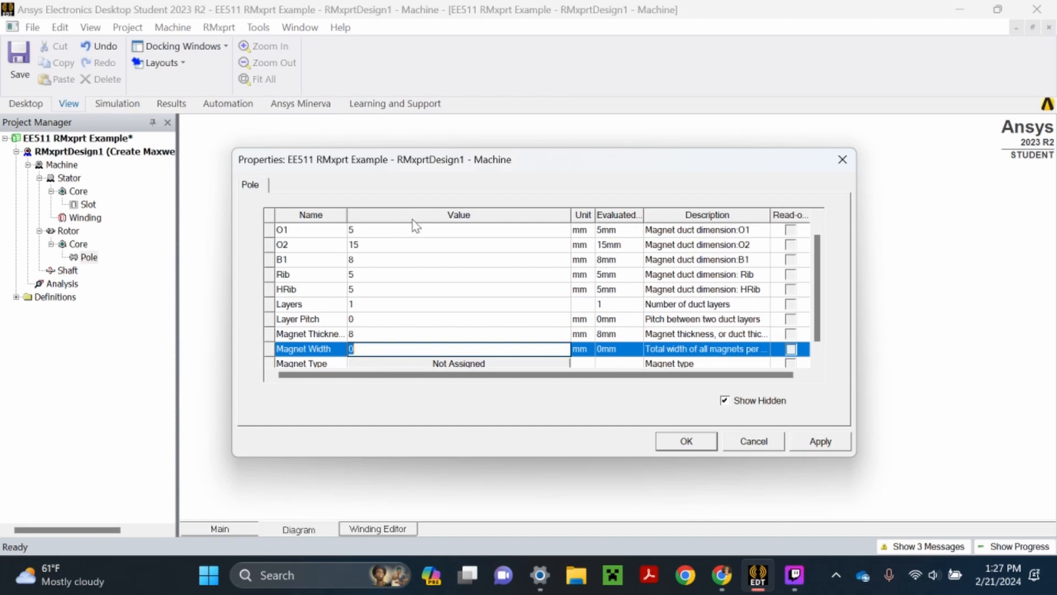
drag(456, 165, 412, 376)
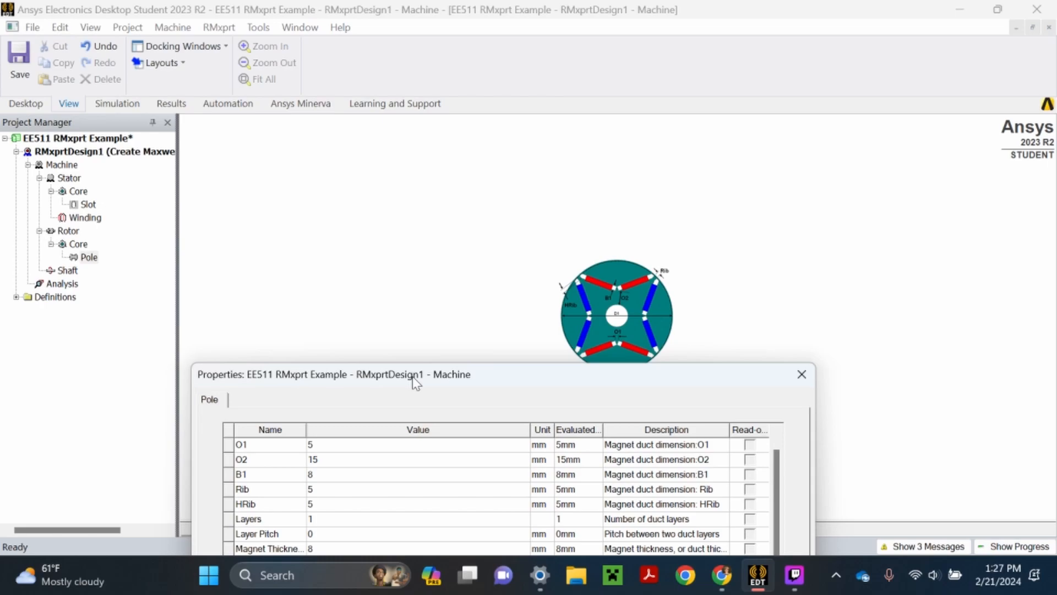
drag(414, 380, 401, 176)
text(120mm)
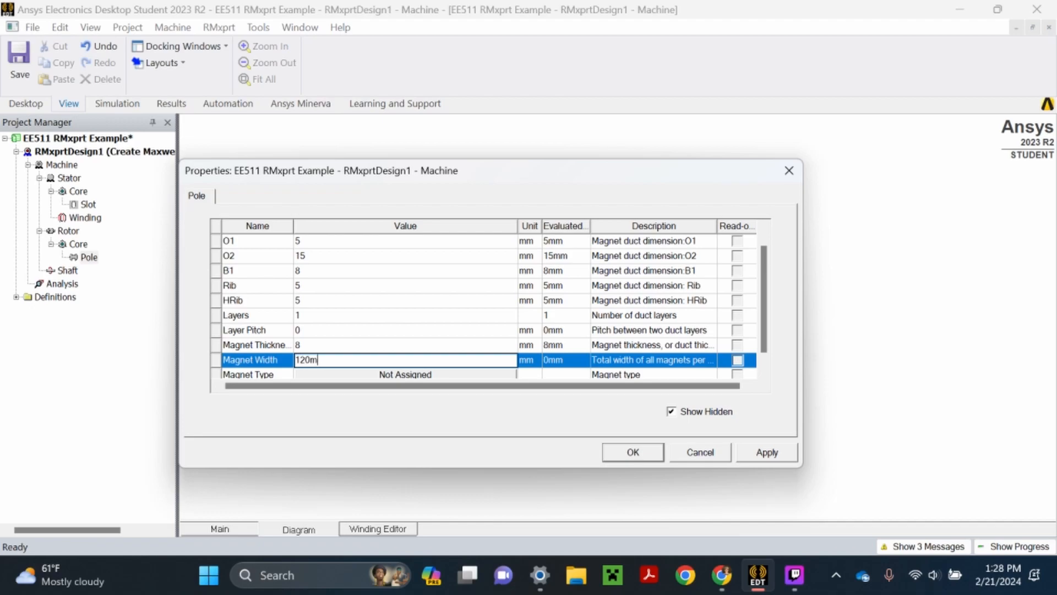
Step: Create a new material named N42SH for the rotor pole's magnet type
click(334, 374)
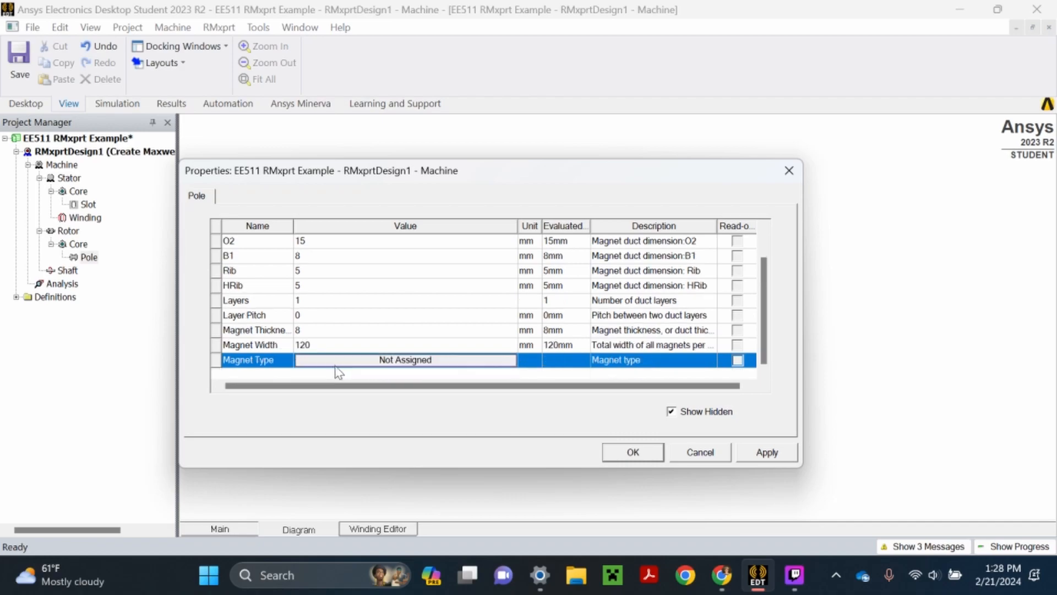
click(340, 361)
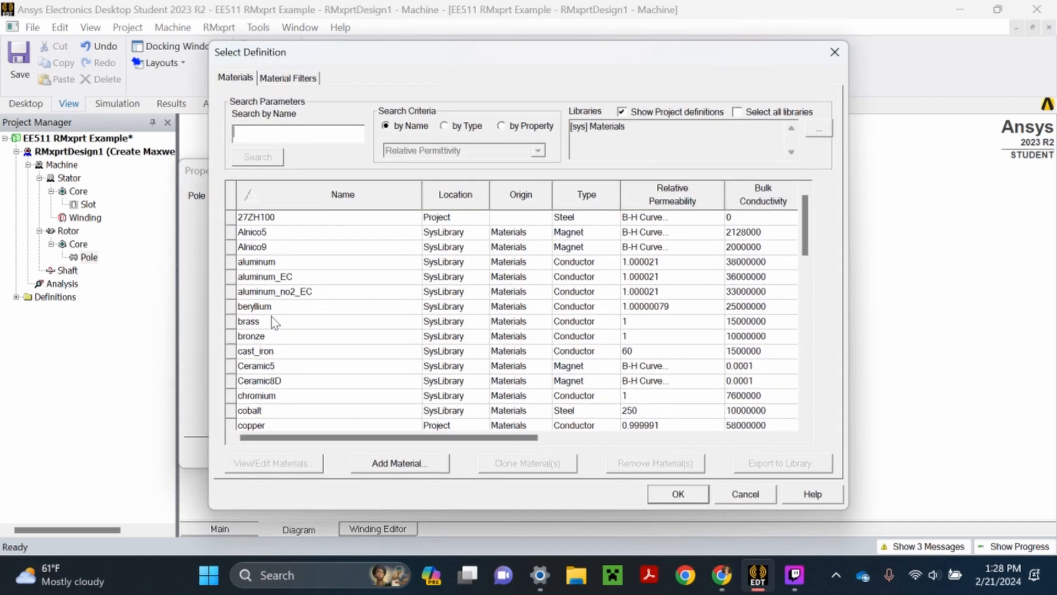
click(389, 465)
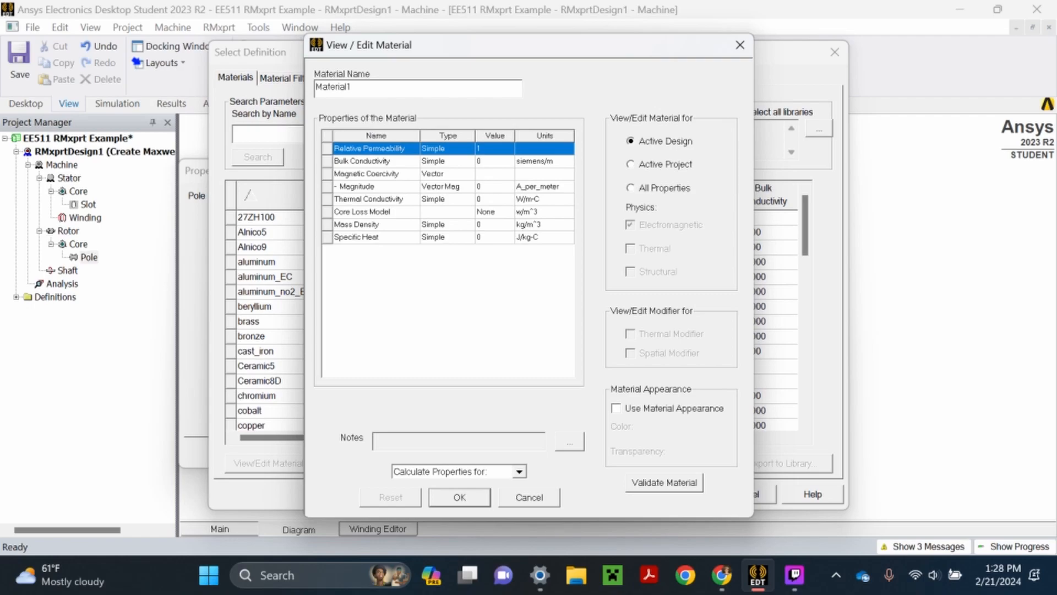
double_click(352, 87)
text(N42SH)
Step: Set the relative permeability type of the N42SH material to Nonlinear
click(446, 148)
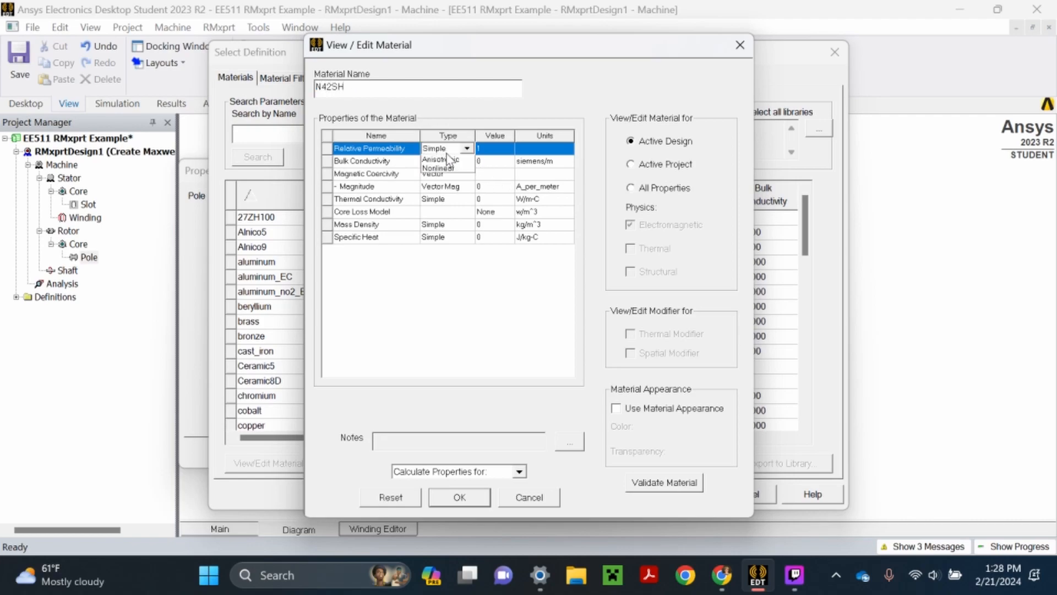
click(448, 149)
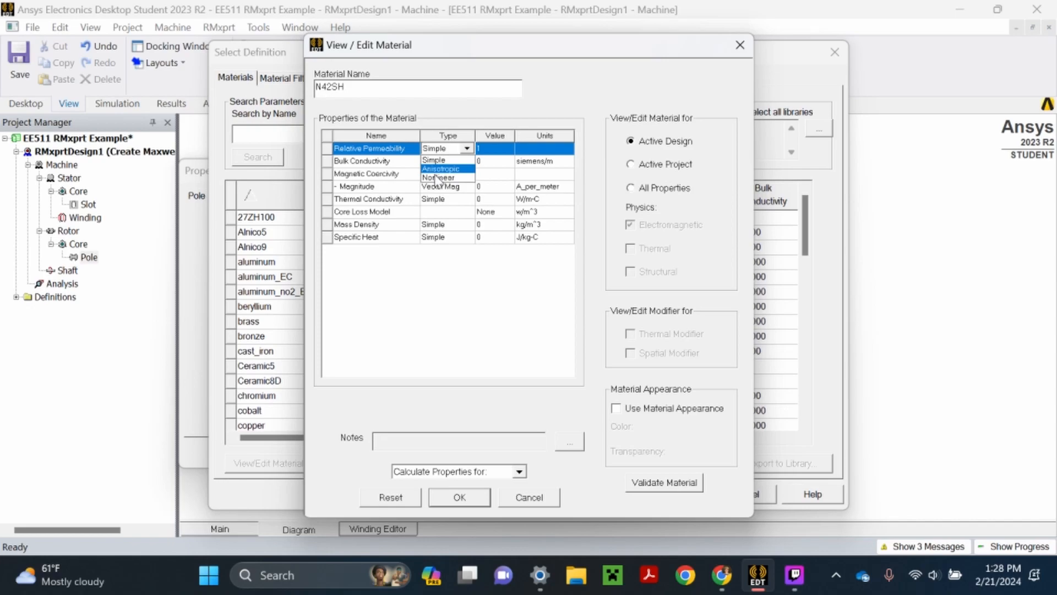
click(438, 177)
Step: Import the tab-delimited dataset N42SH_60C.tab as the B-H curve of the N42SH material
click(496, 149)
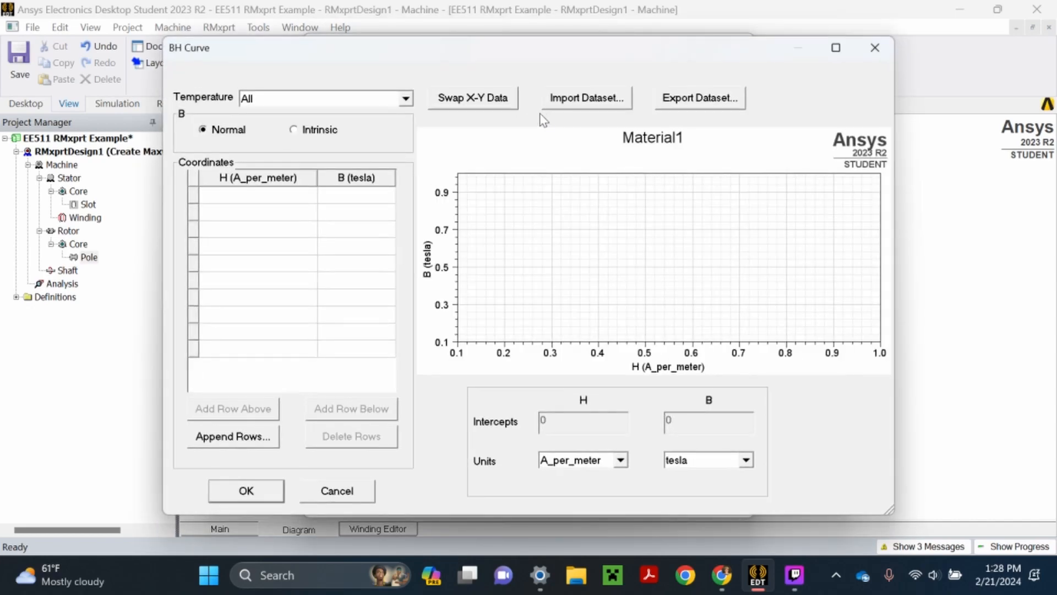
click(563, 100)
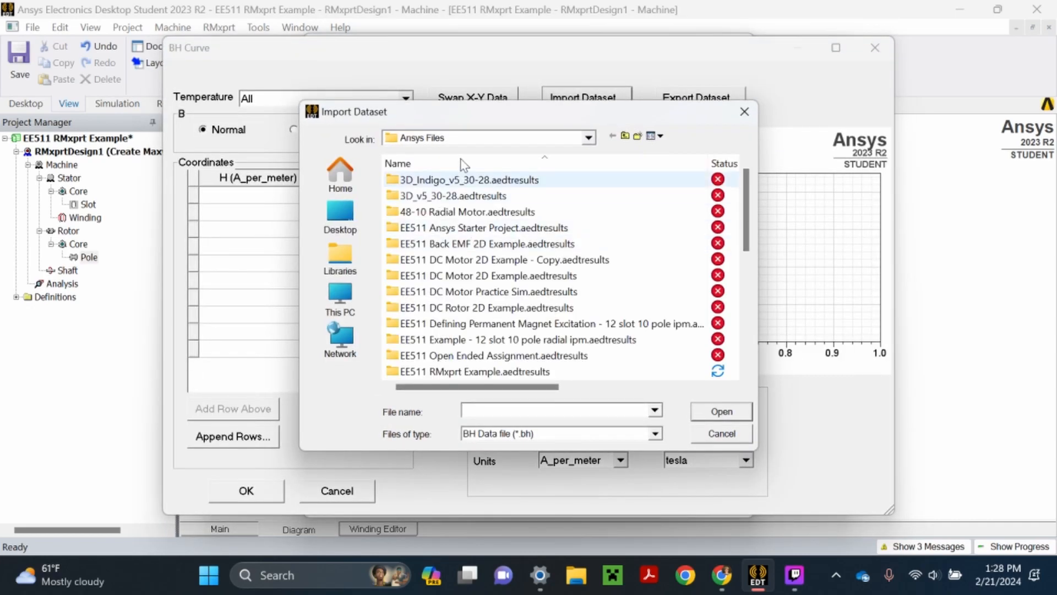
click(488, 139)
click(466, 154)
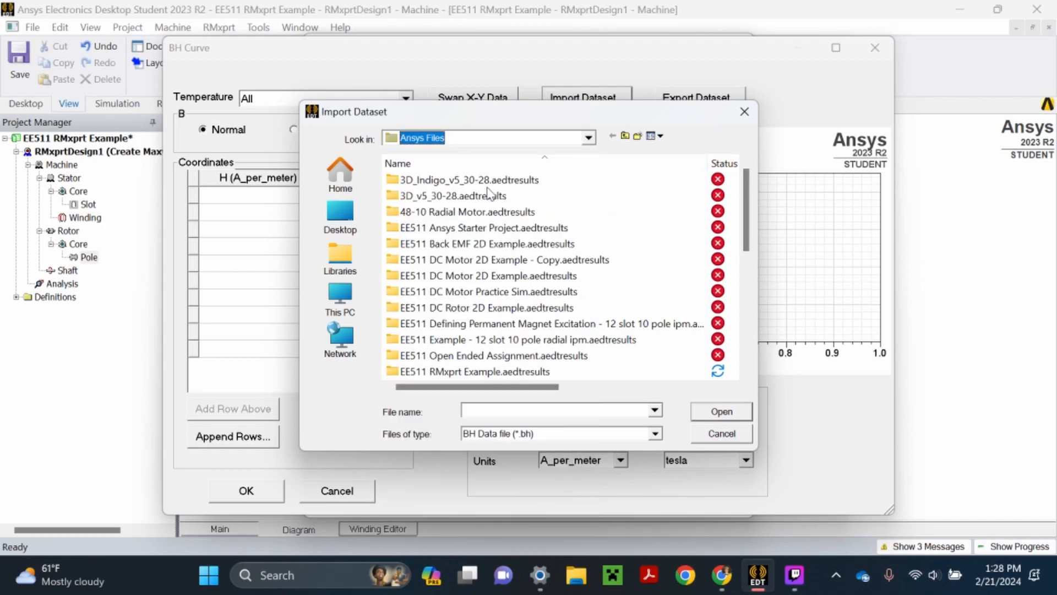
click(654, 434)
click(544, 458)
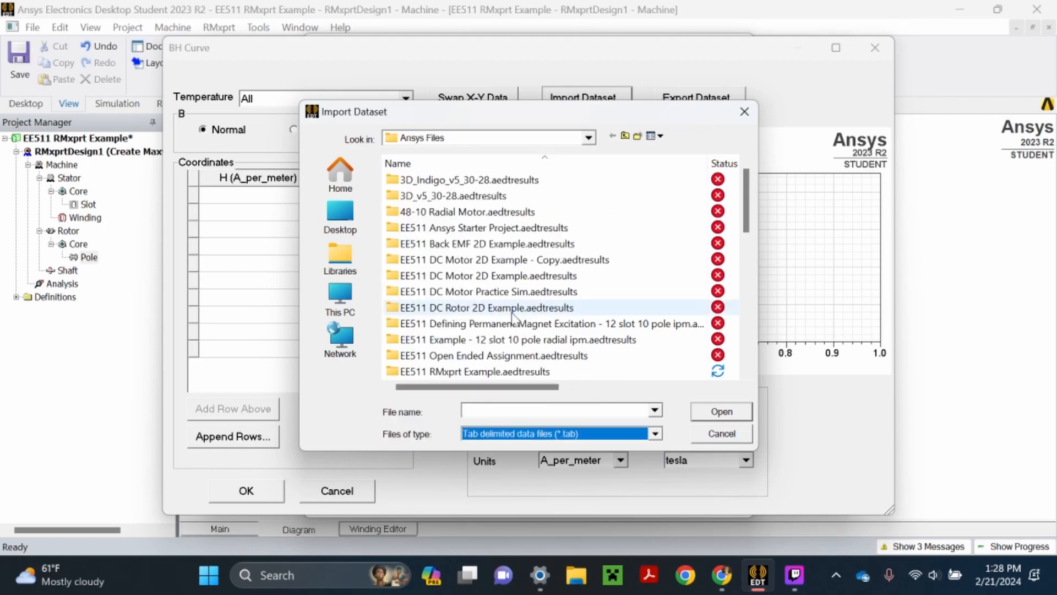
scroll(513, 317, down, 5)
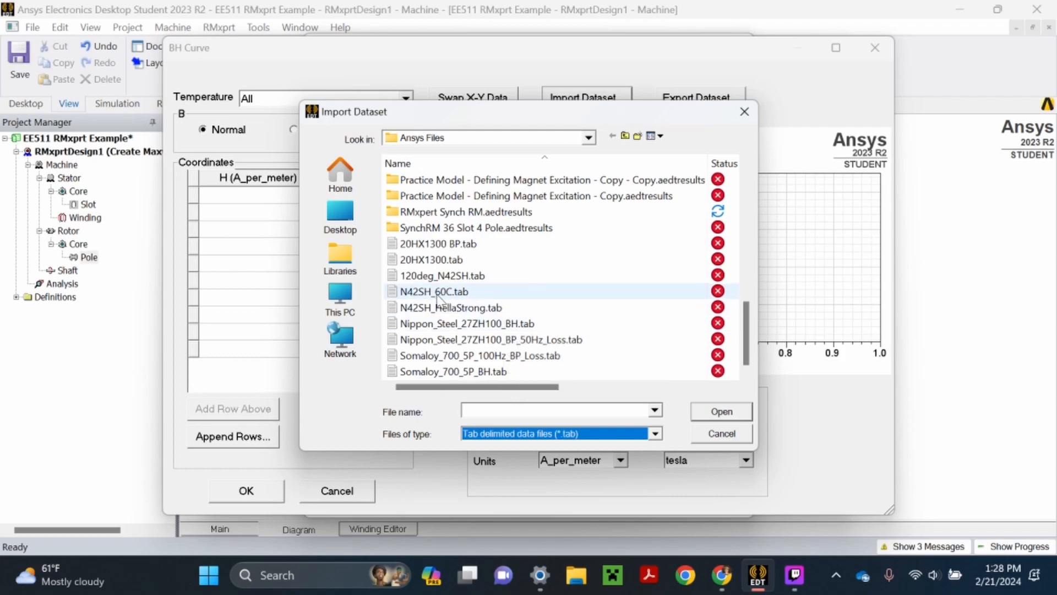
double_click(438, 293)
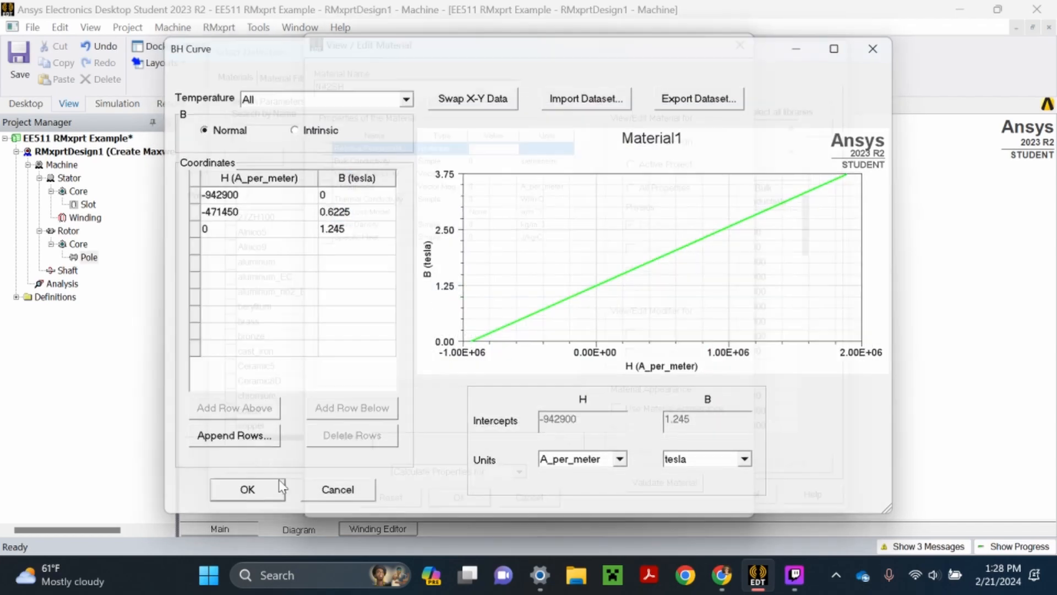
click(268, 499)
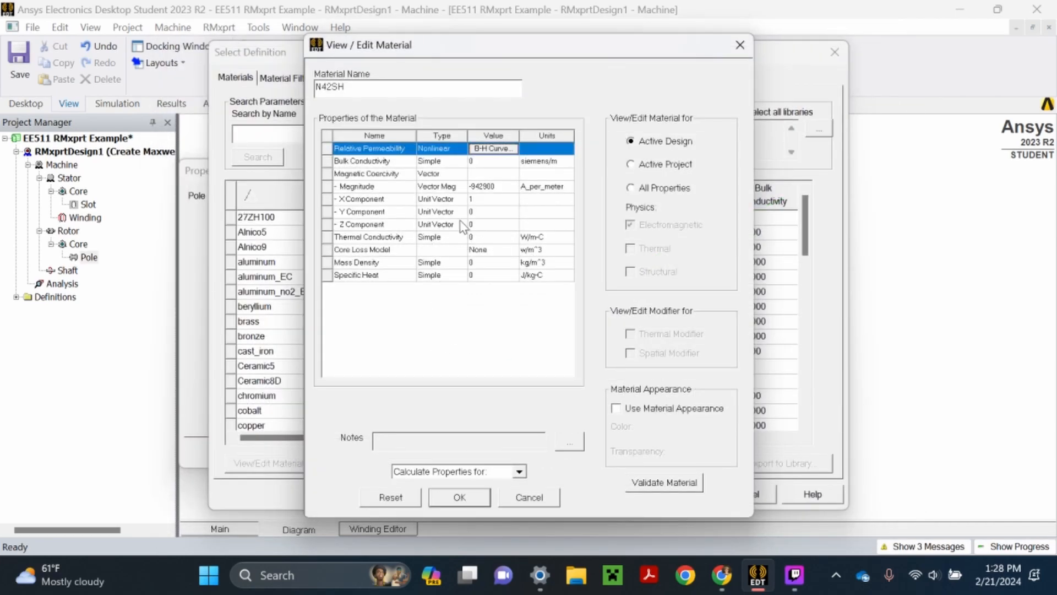
Step: Validate the N42SH material, assign it as the magnet type, and apply the rotor pole properties
click(661, 483)
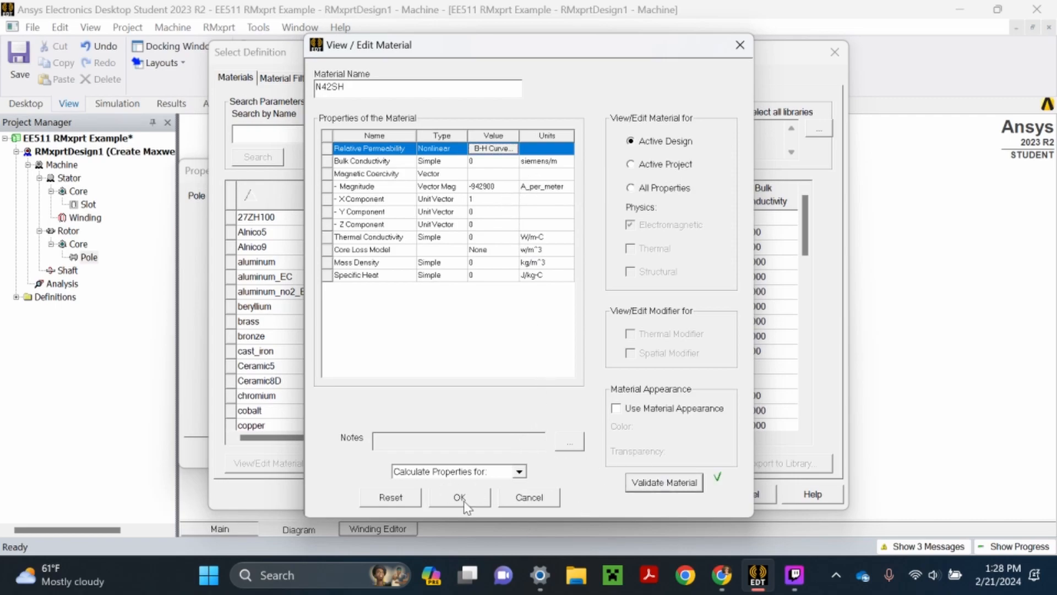
click(460, 499)
click(675, 494)
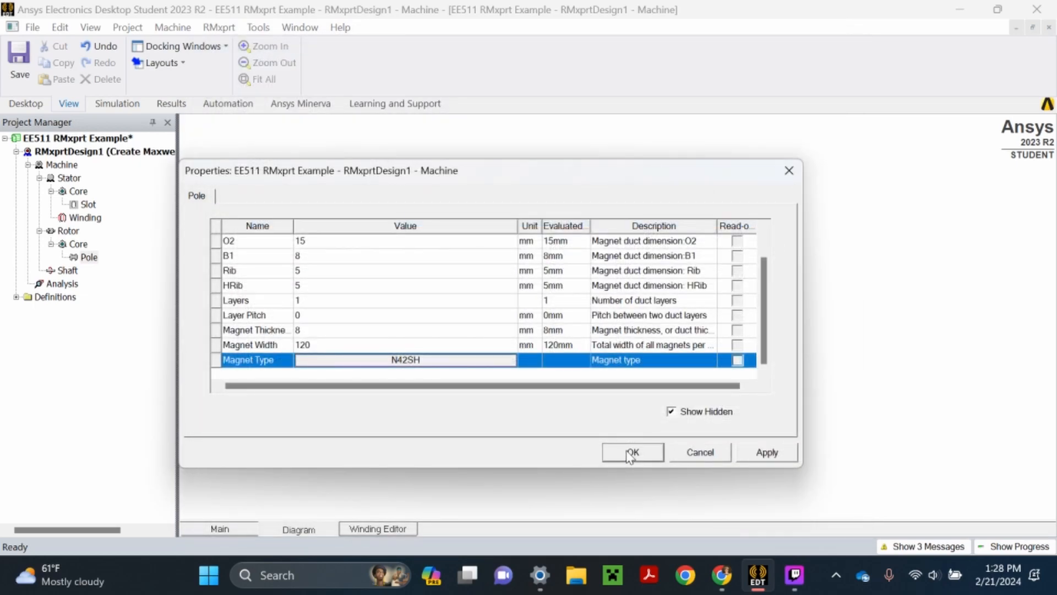
click(769, 454)
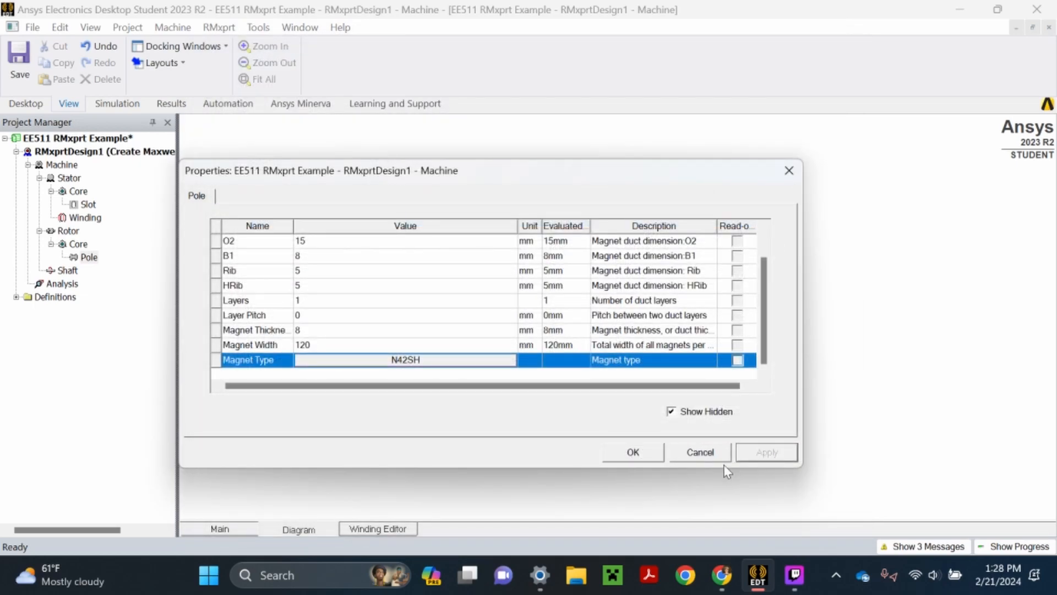
click(624, 455)
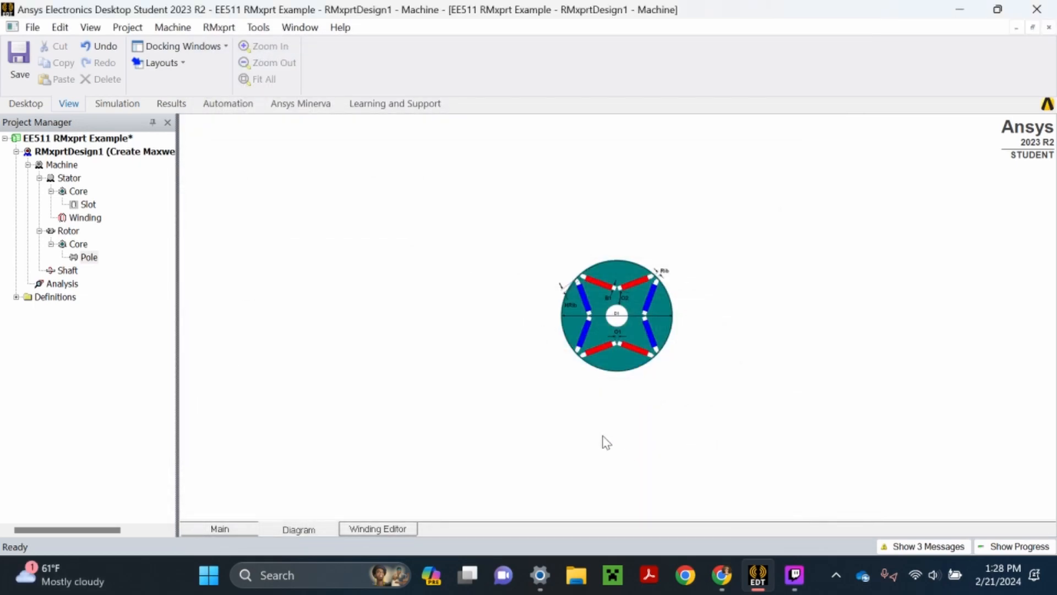
Step: Review the shaft's magnetic property, keep it enabled, and save the project
double_click(74, 270)
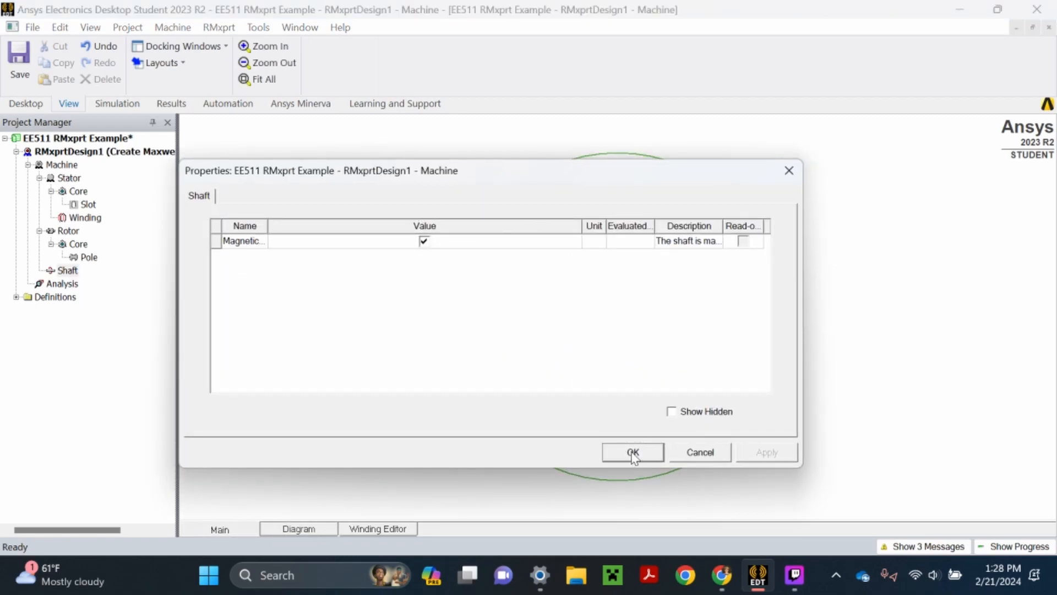
click(632, 452)
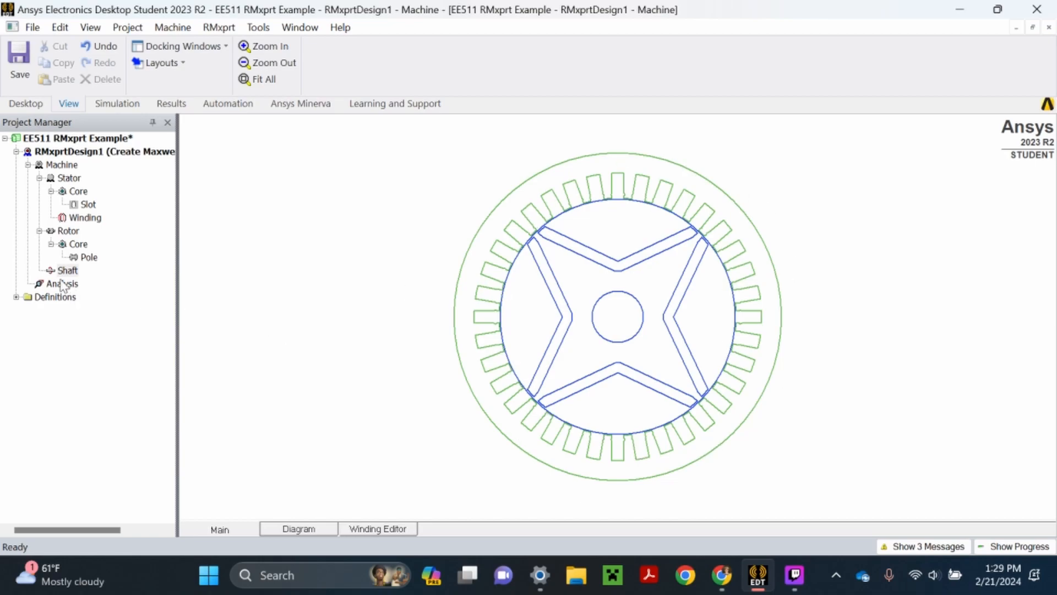
click(19, 61)
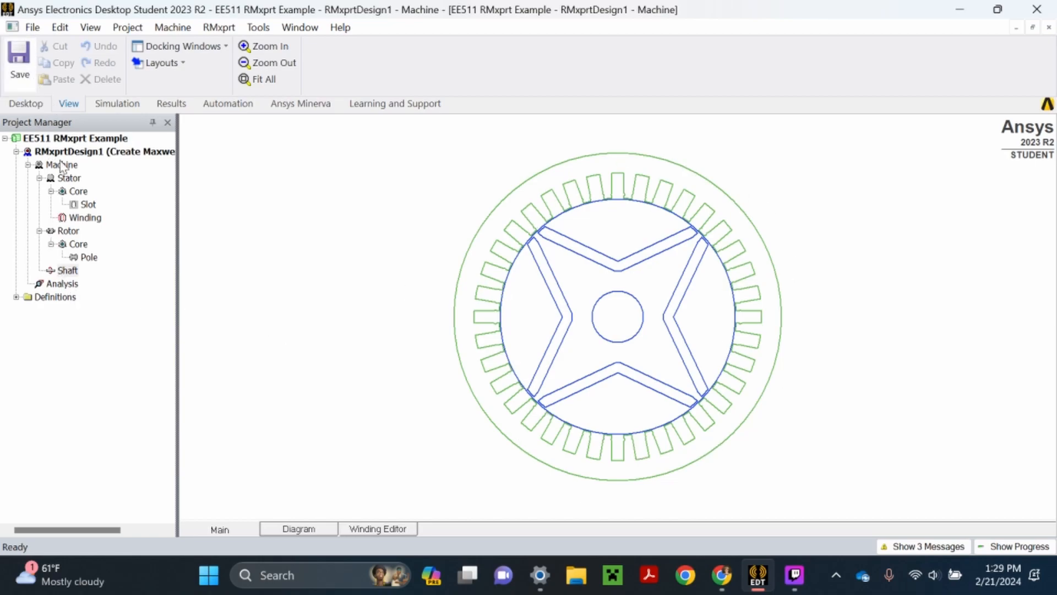
Step: Add a solution setup with a rated voltage of 600 V to the analysis, and save the project
right_click(66, 288)
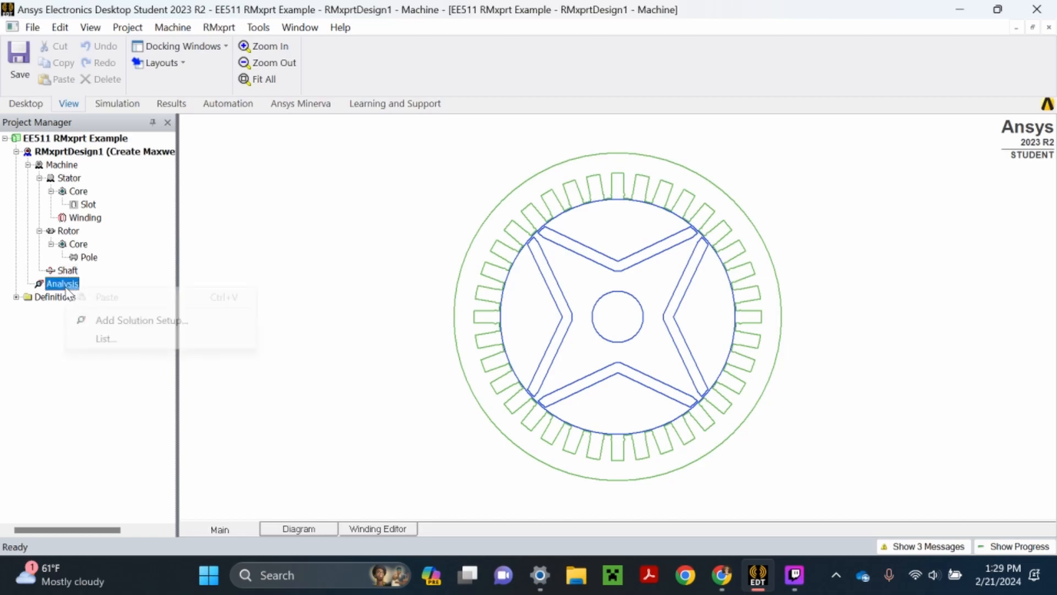
click(132, 322)
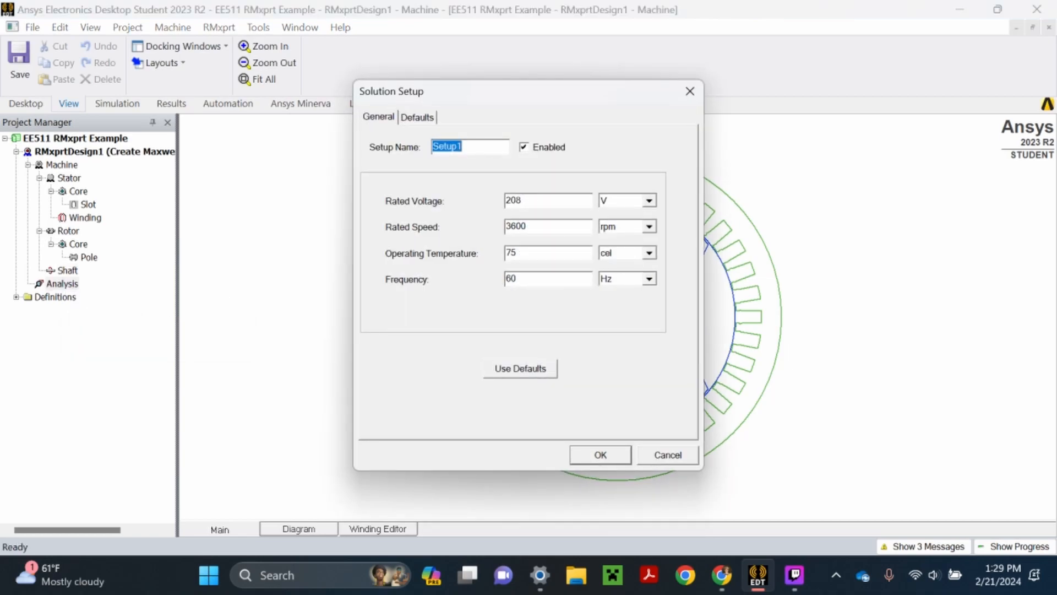
key(Tab)
key(Tab)
text(600)
click(592, 457)
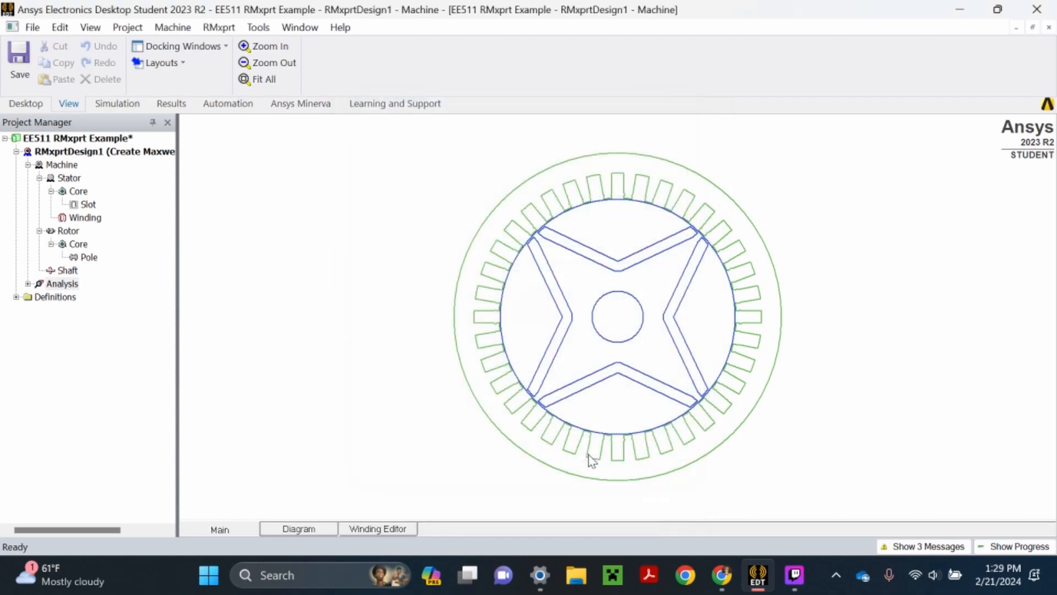
click(29, 283)
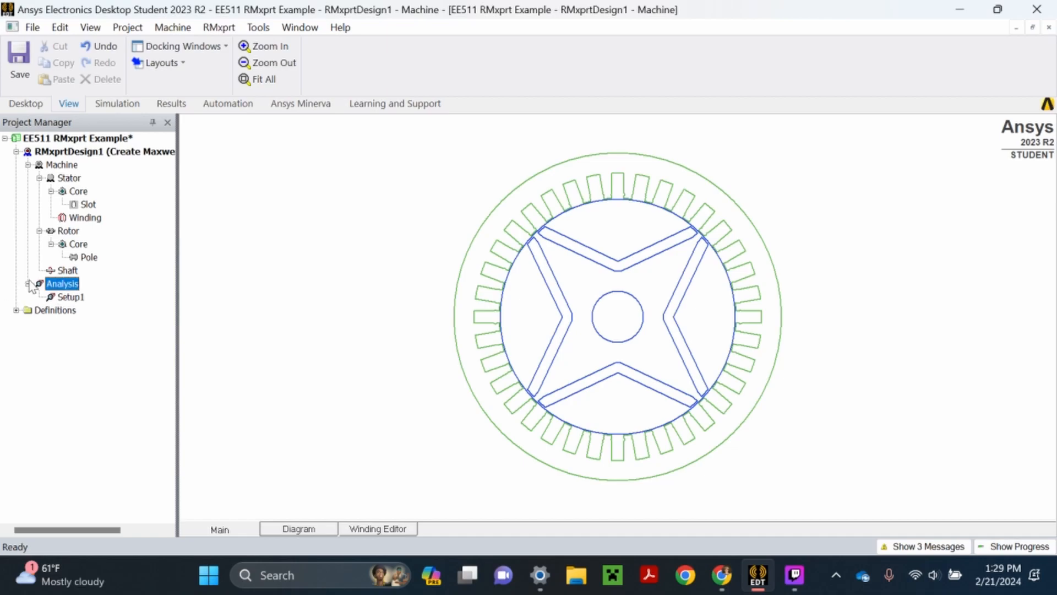
click(12, 61)
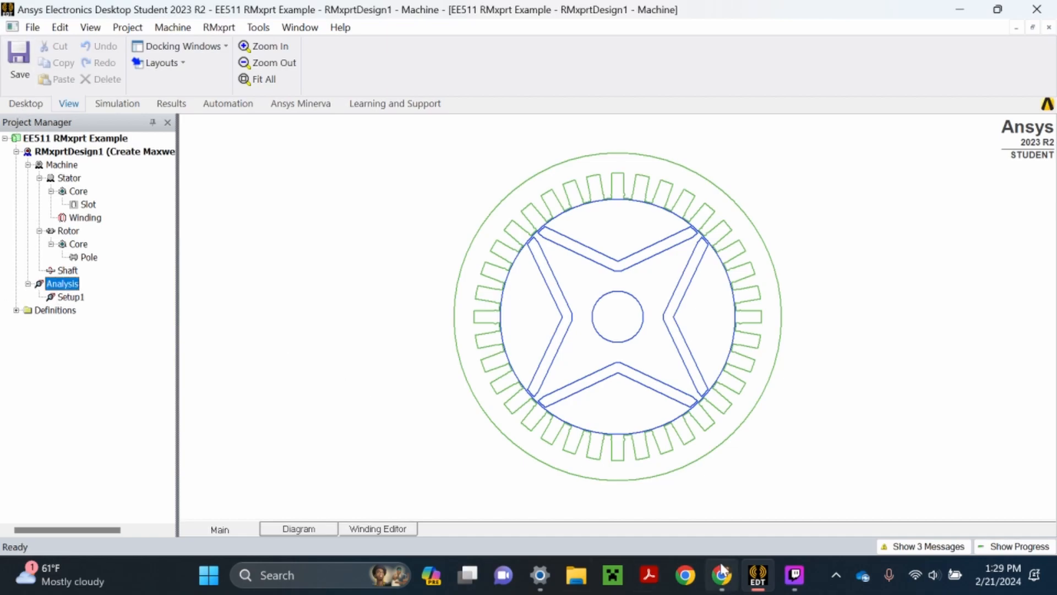
Step: Switch to the Virtual Computer Labs session in Chrome and enlarge the Project Manager area of its Electronics Desktop
mouse_move(725, 589)
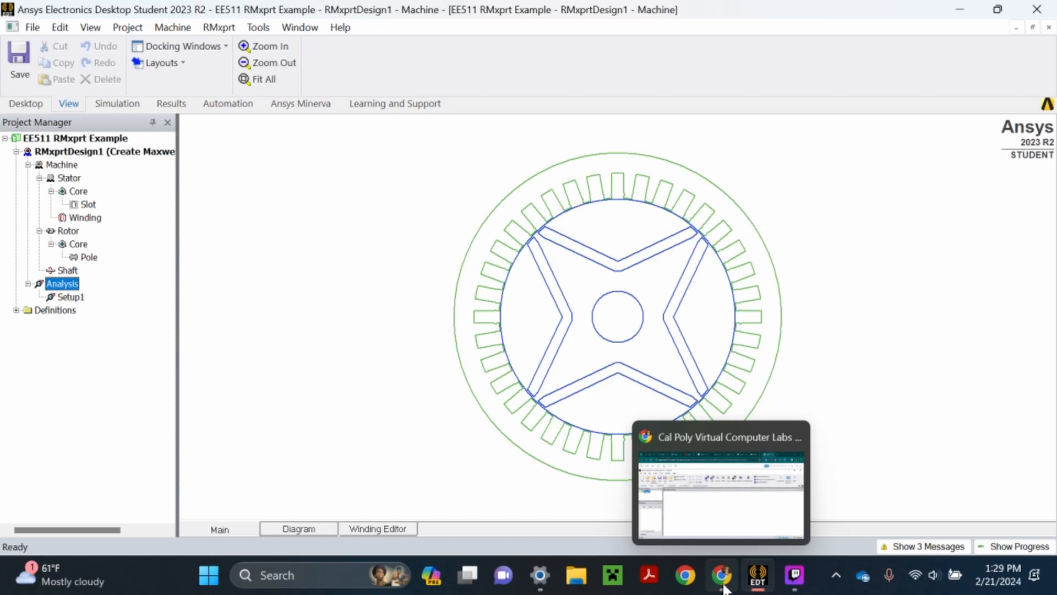
click(725, 588)
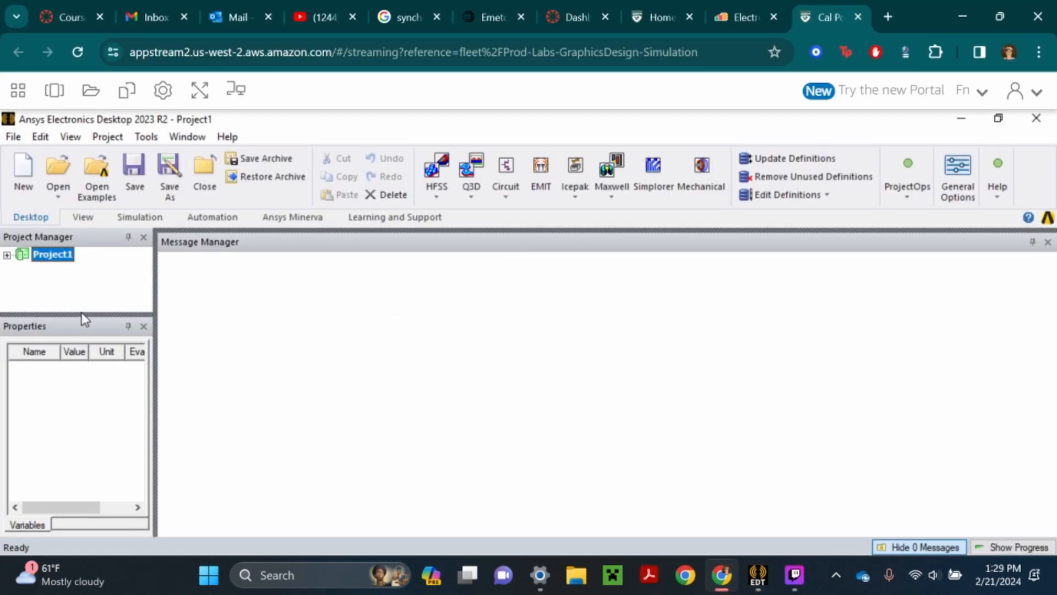
drag(82, 312, 83, 414)
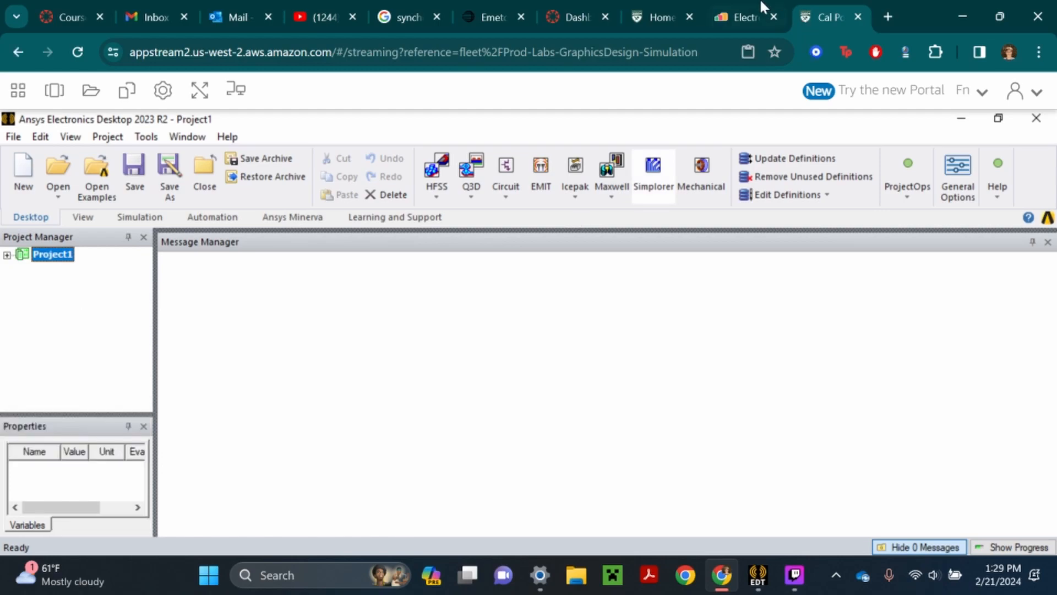
click(762, 10)
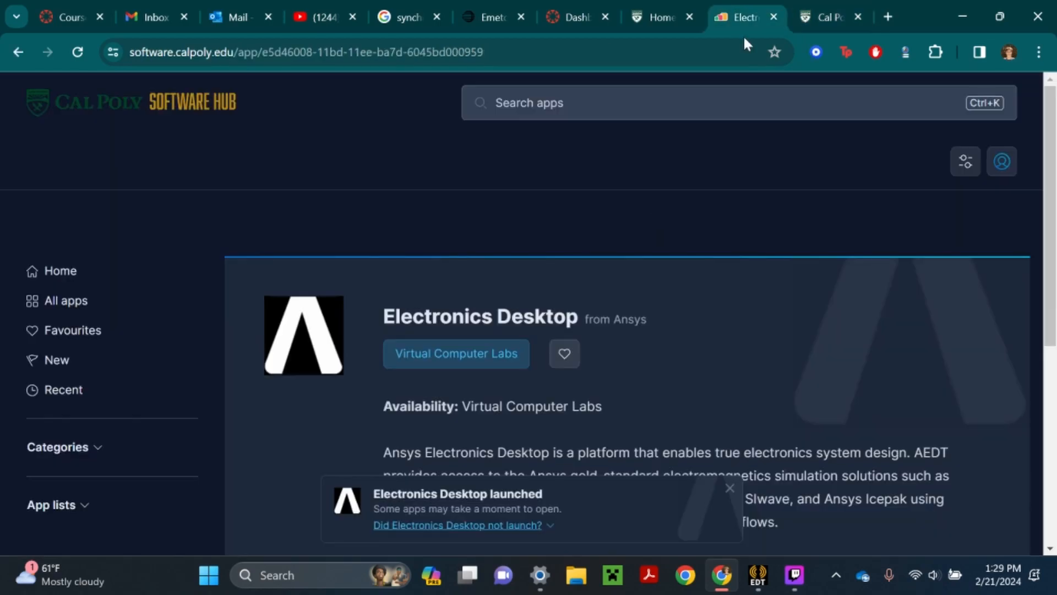
click(824, 8)
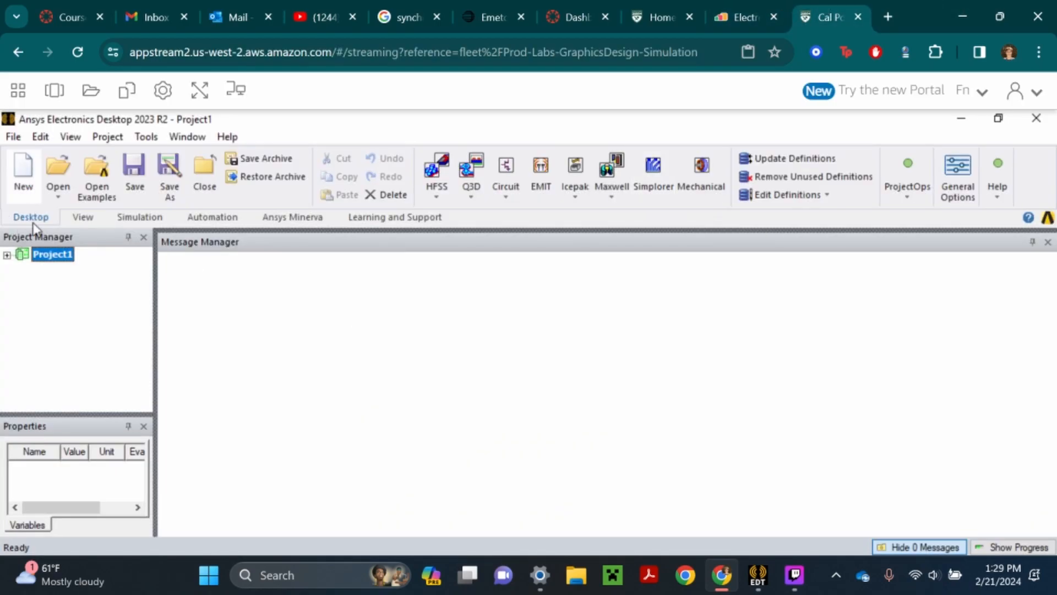
Step: Upload the project file EE511 RMxprt Example.aedt to the virtual session's Temporary Files folder
click(91, 90)
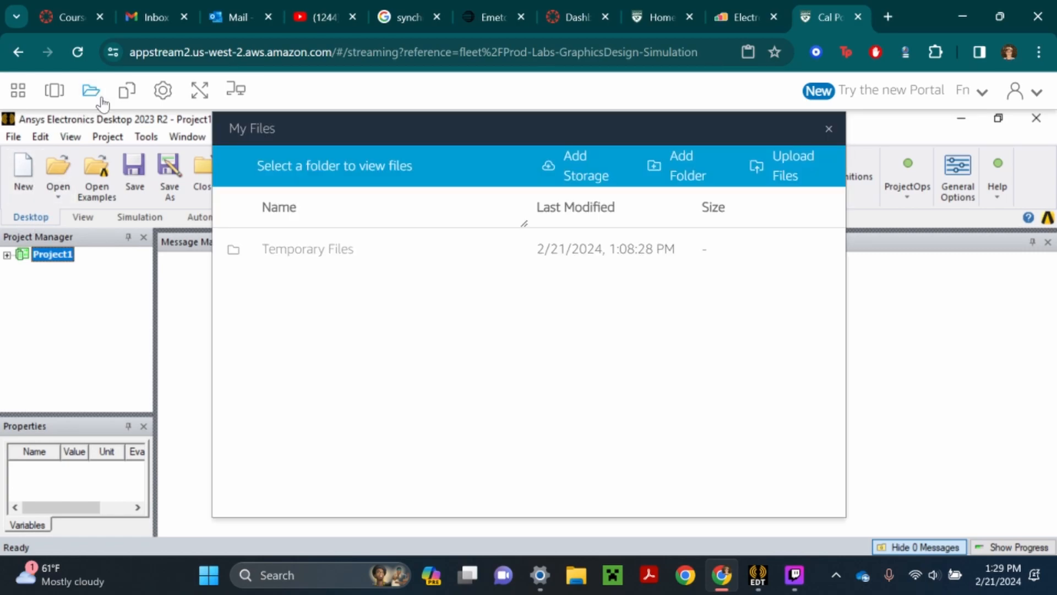
click(323, 249)
click(767, 166)
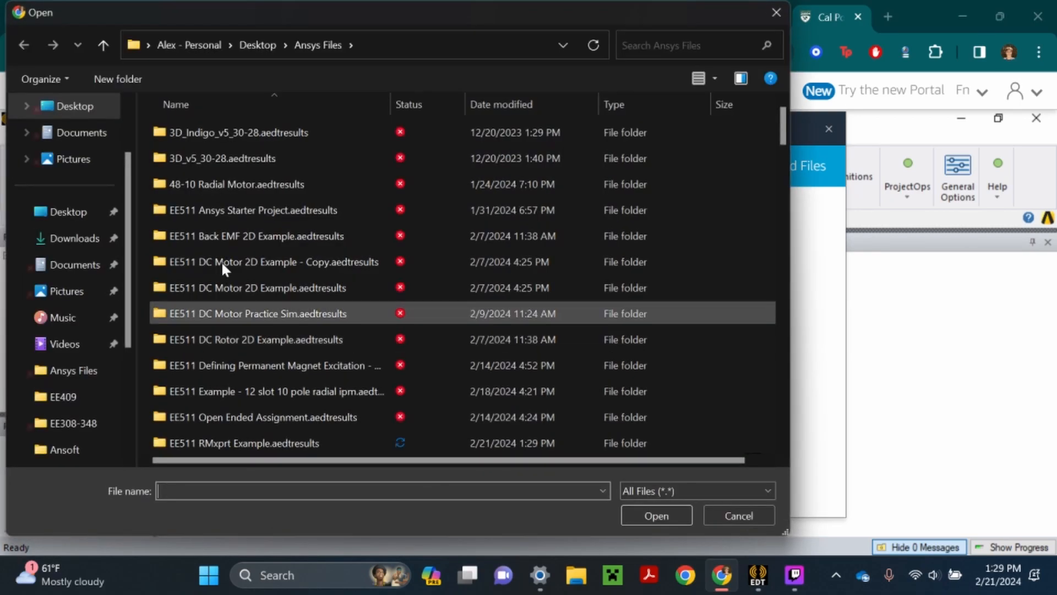
scroll(346, 276, down, 15)
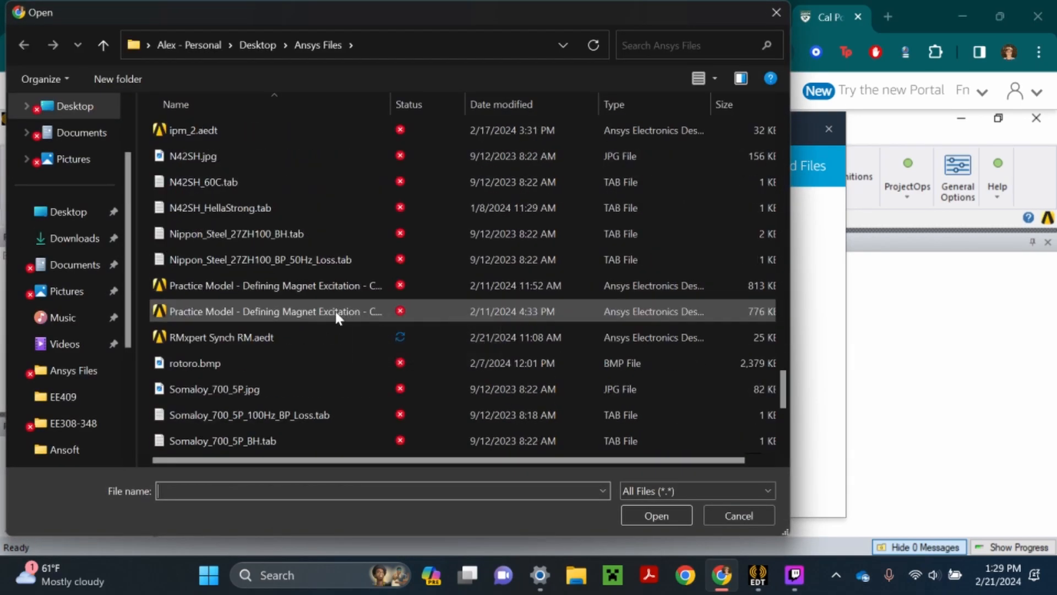
scroll(295, 345, up, 8)
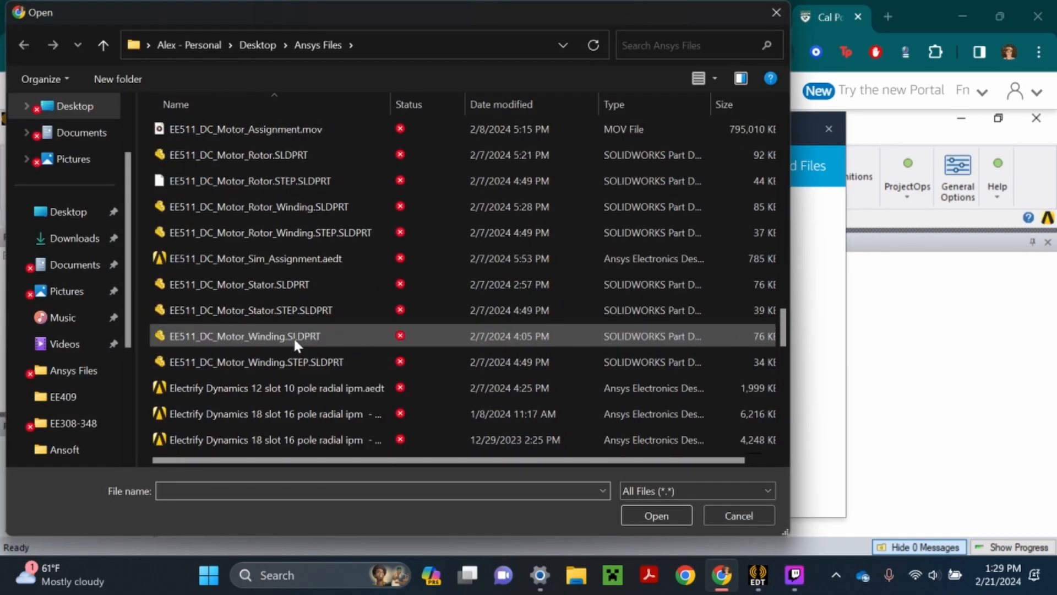
scroll(296, 344, up, 7)
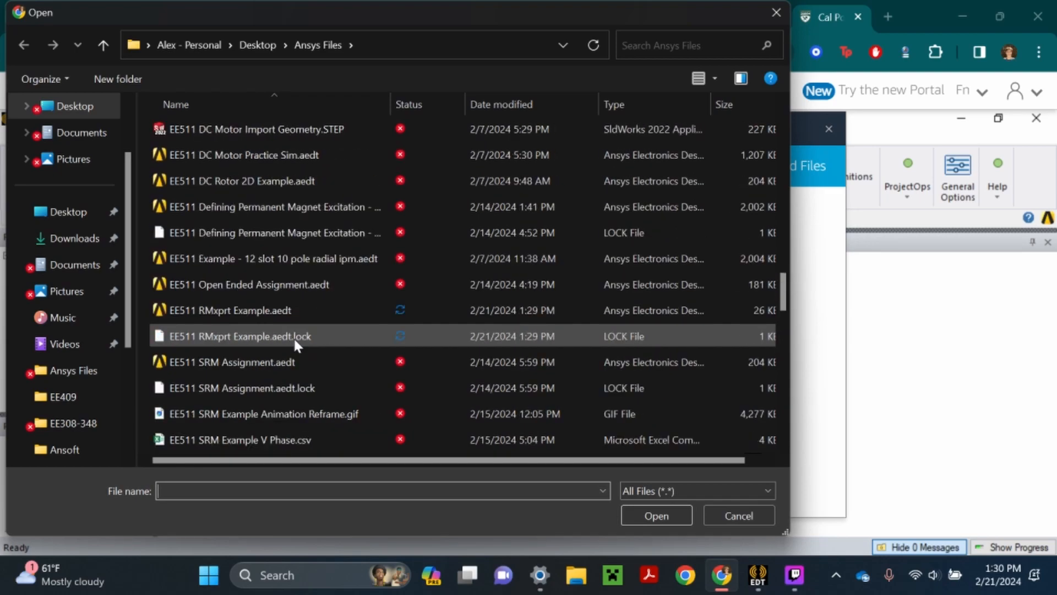
scroll(281, 329, up, 1)
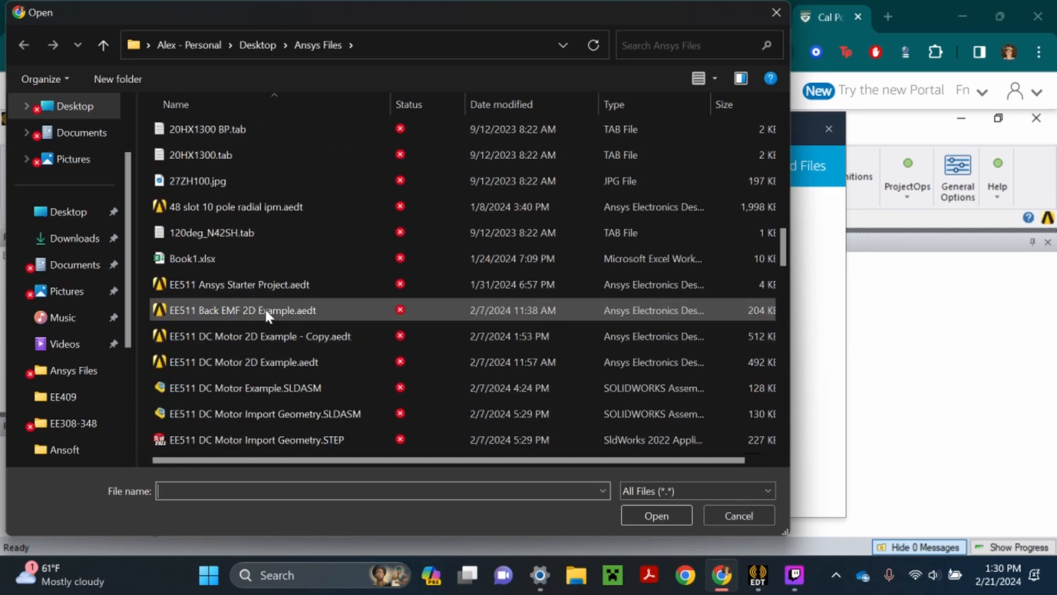
scroll(264, 308, down, 5)
double_click(252, 233)
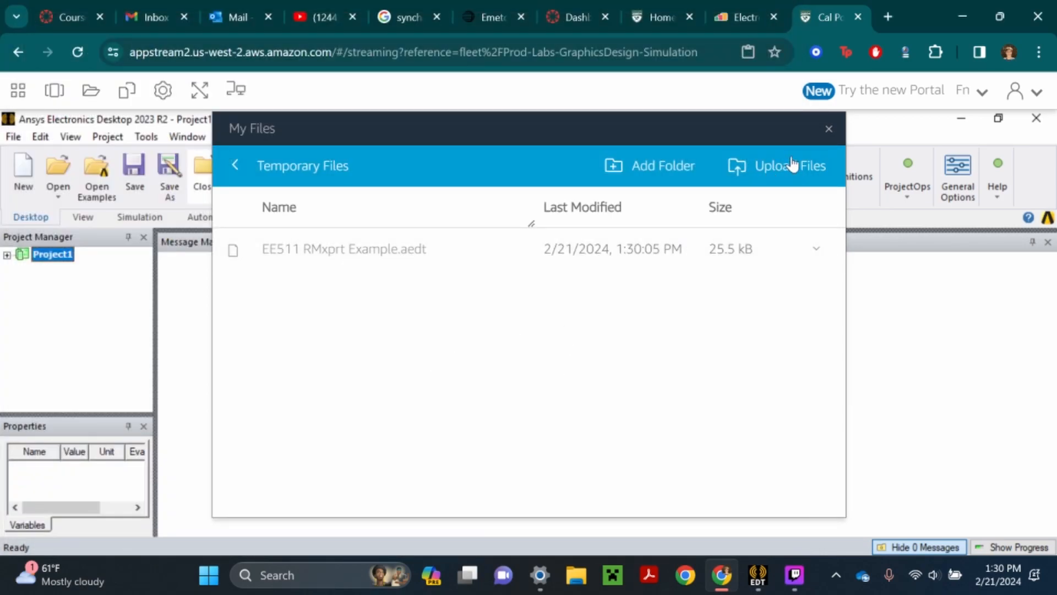
click(829, 131)
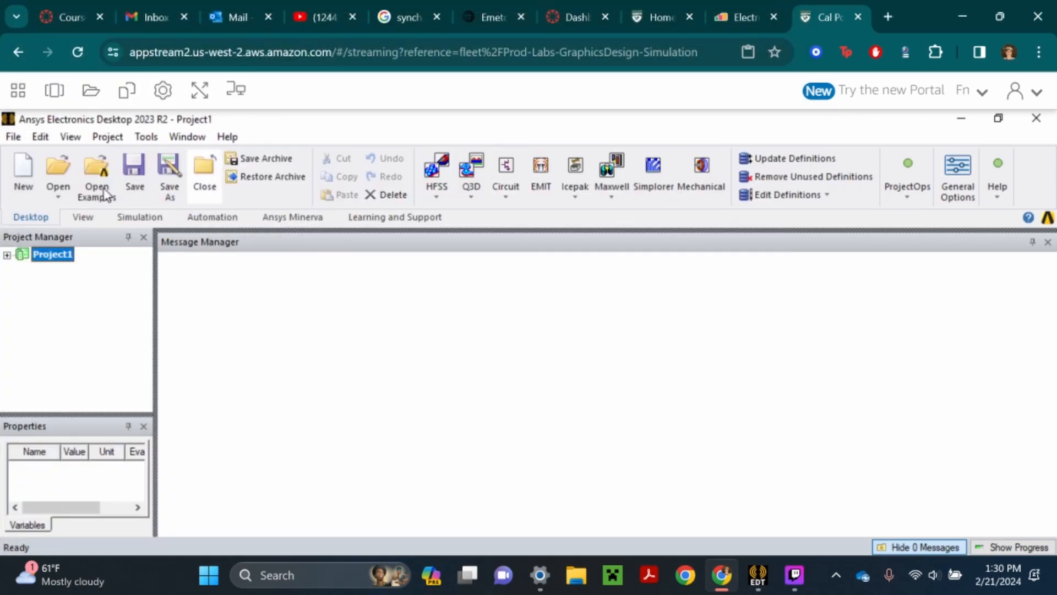
Step: Open EE511 RMxprt Example.aedt from Temporary Files, make the session full screen, and hide the Message Manager
click(58, 168)
click(223, 275)
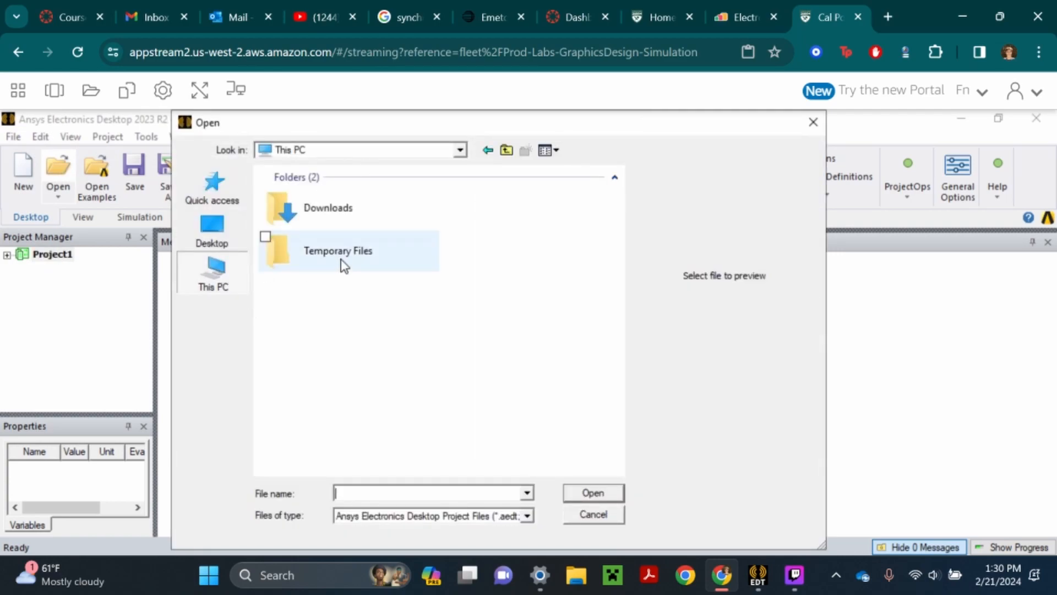
double_click(344, 265)
double_click(358, 199)
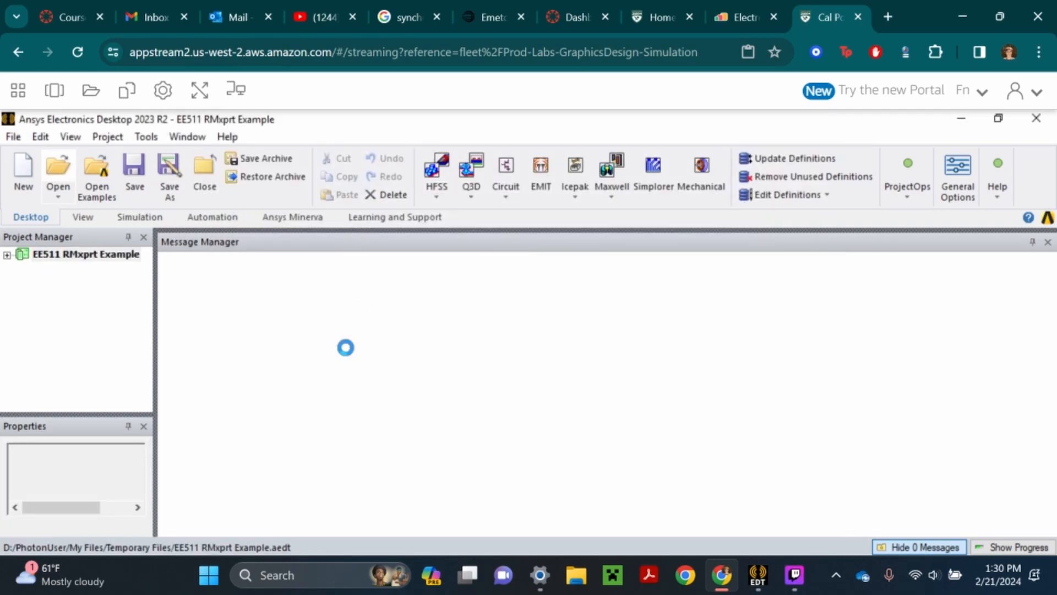
click(201, 92)
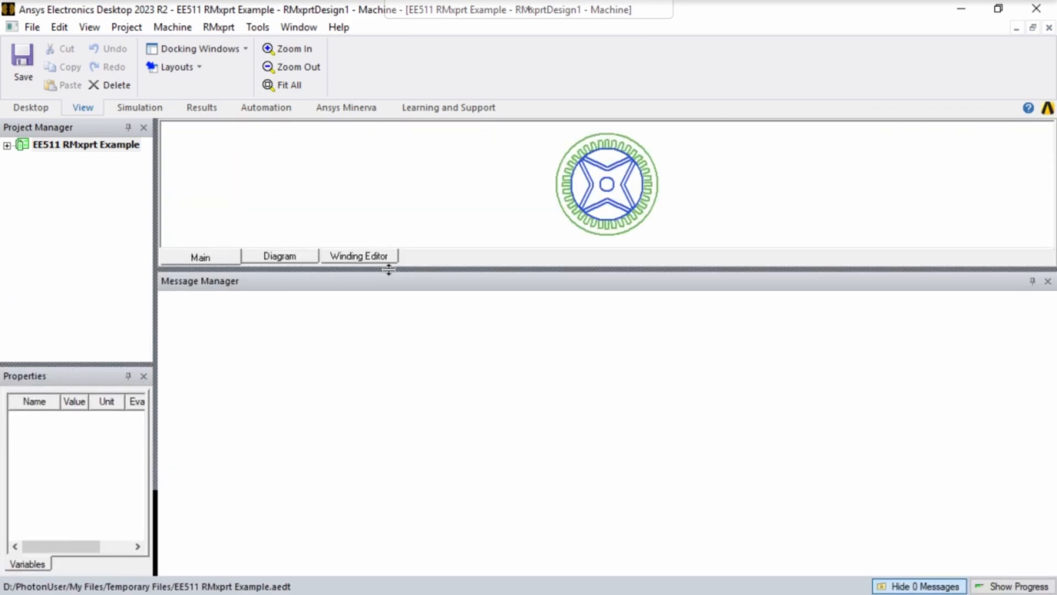
click(1048, 281)
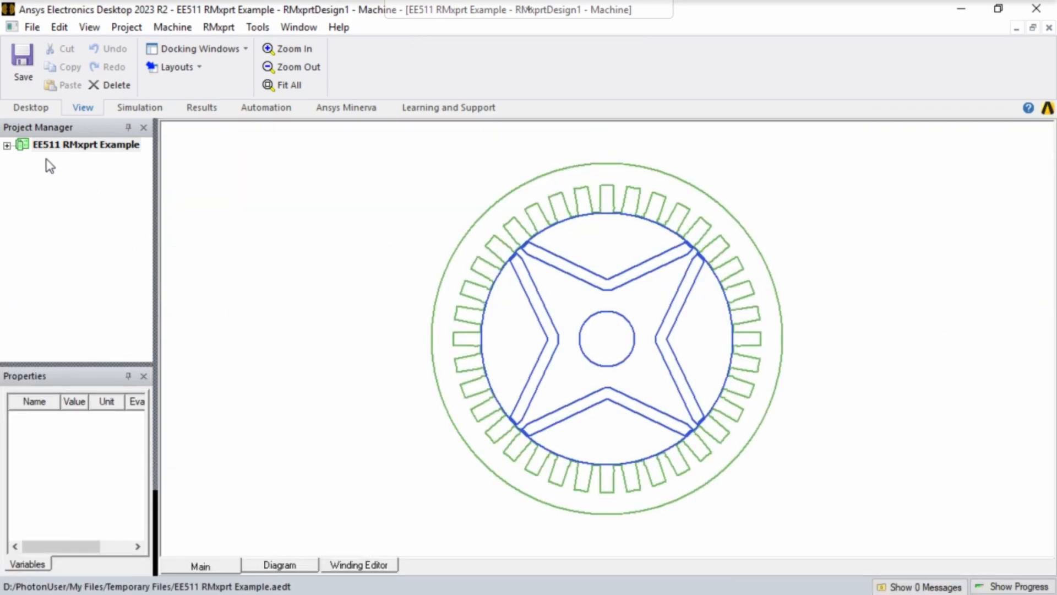
Step: Create a Maxwell 2D design from the RMxprt design's Setup1
click(6, 145)
click(22, 160)
click(38, 190)
click(38, 175)
right_click(93, 250)
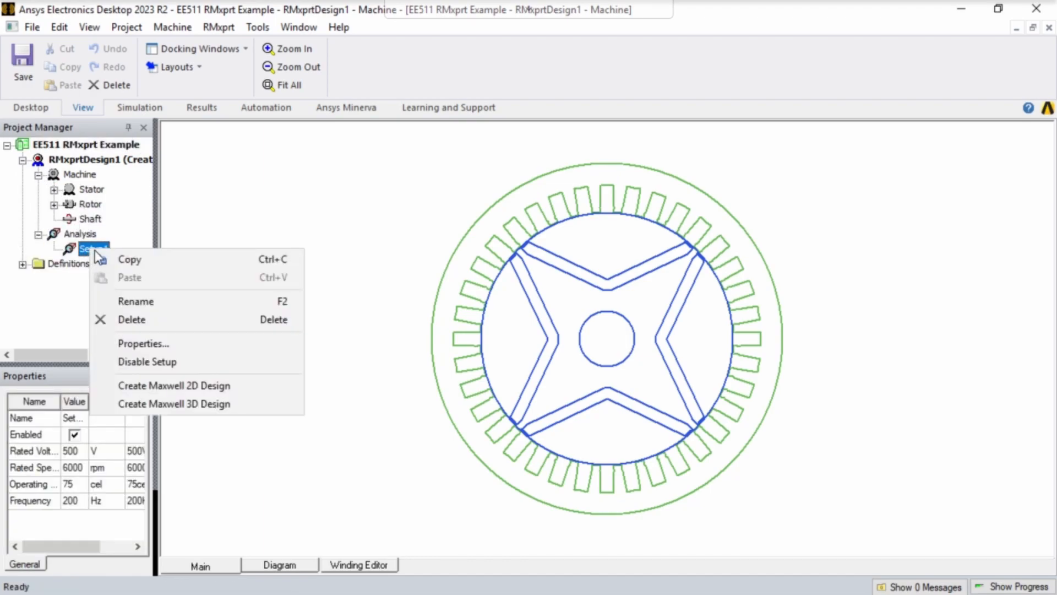
click(165, 387)
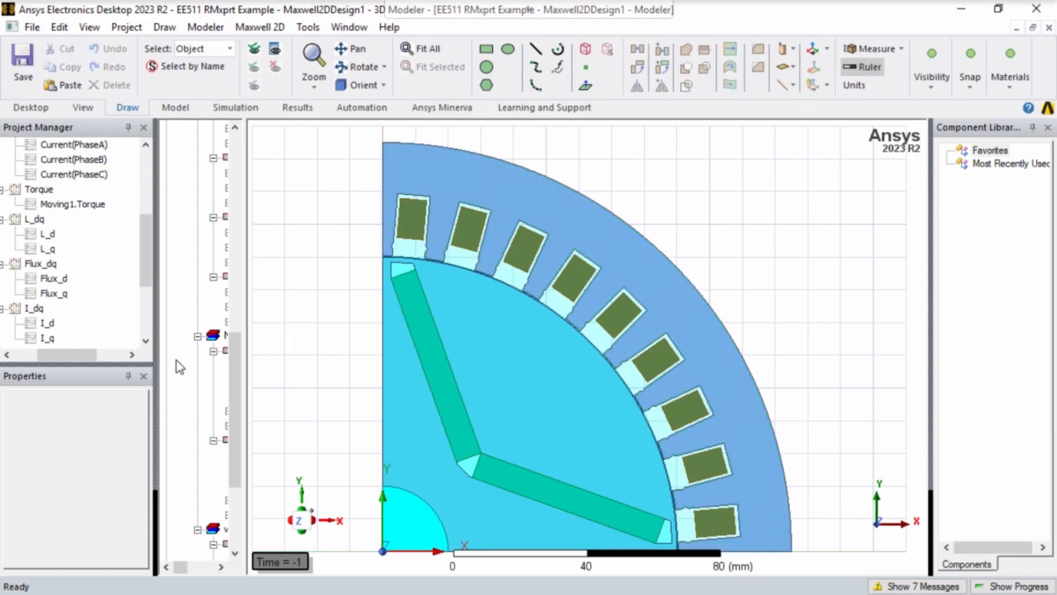
Step: Enlarge the Project Manager area and try to analyze Setup1 of the Maxwell 2D design
drag(106, 369, 40, 450)
scroll(85, 381, up, 4)
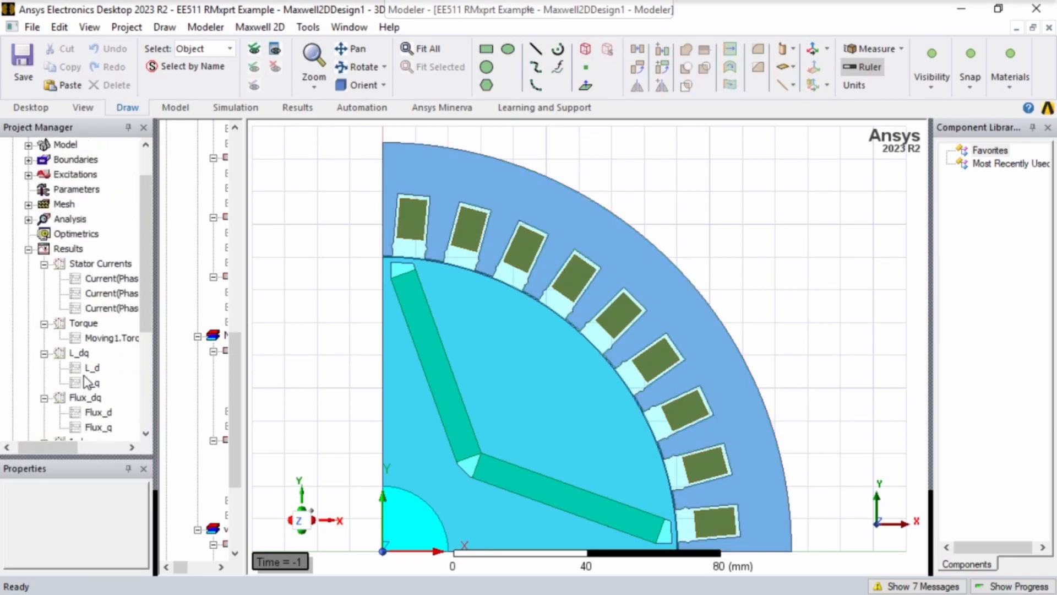
click(28, 264)
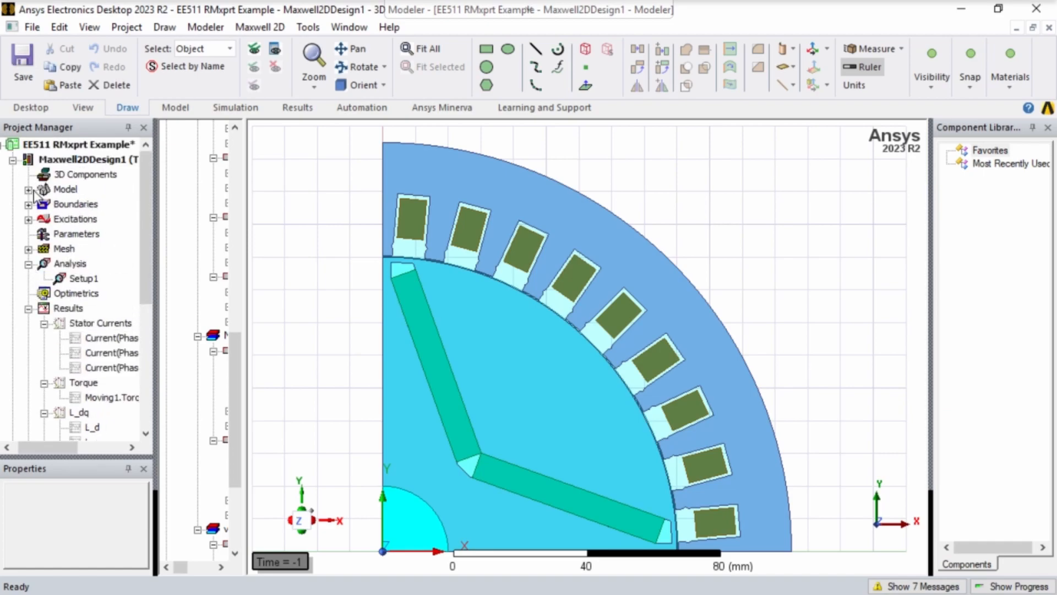
right_click(83, 279)
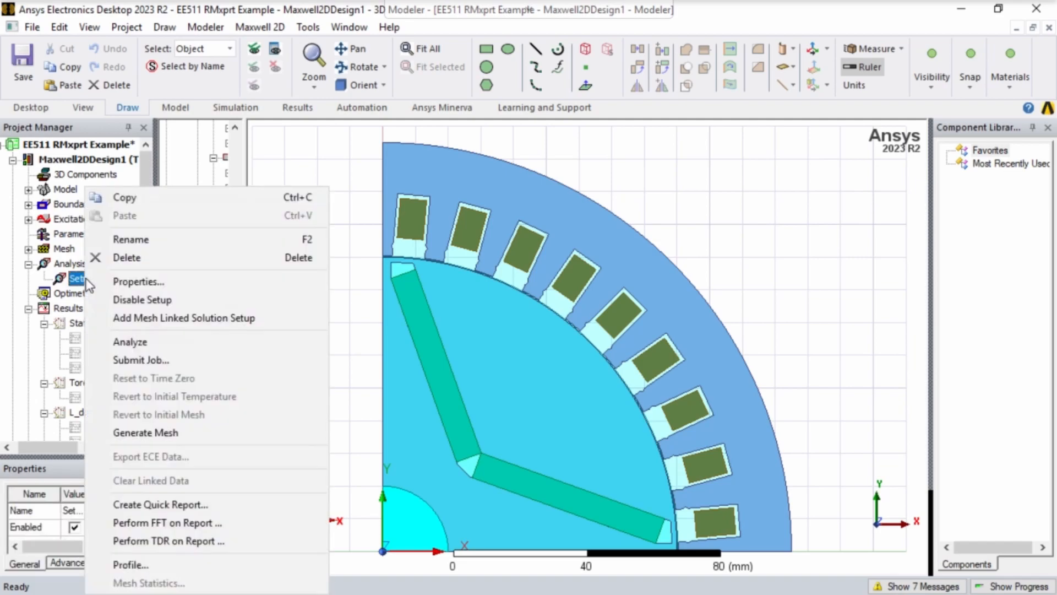
click(148, 345)
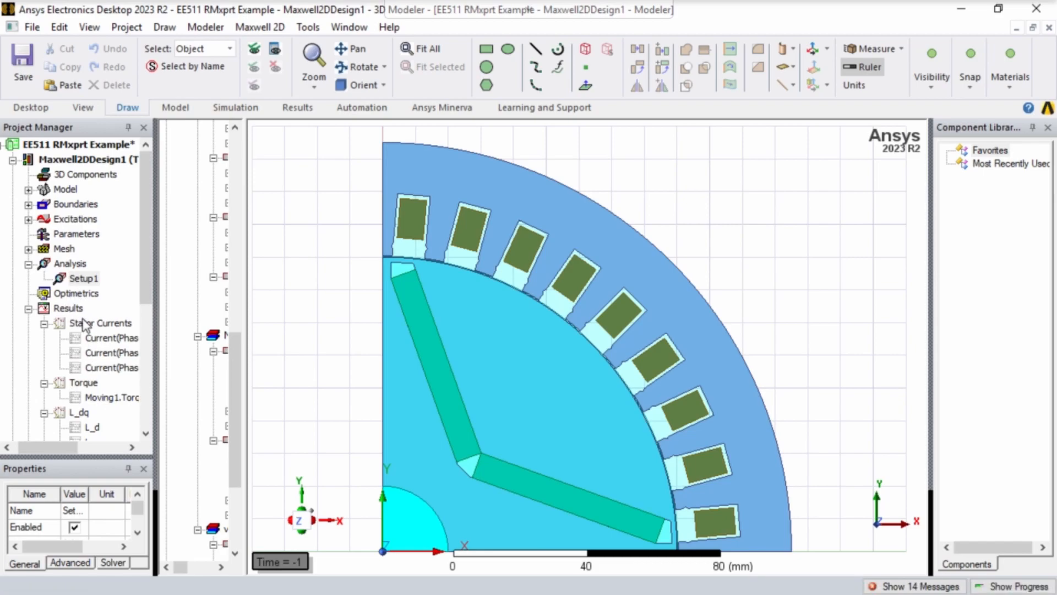
Step: Read the simulation messages and highlight the Rotor sheet in the 2D model for inspection
click(925, 587)
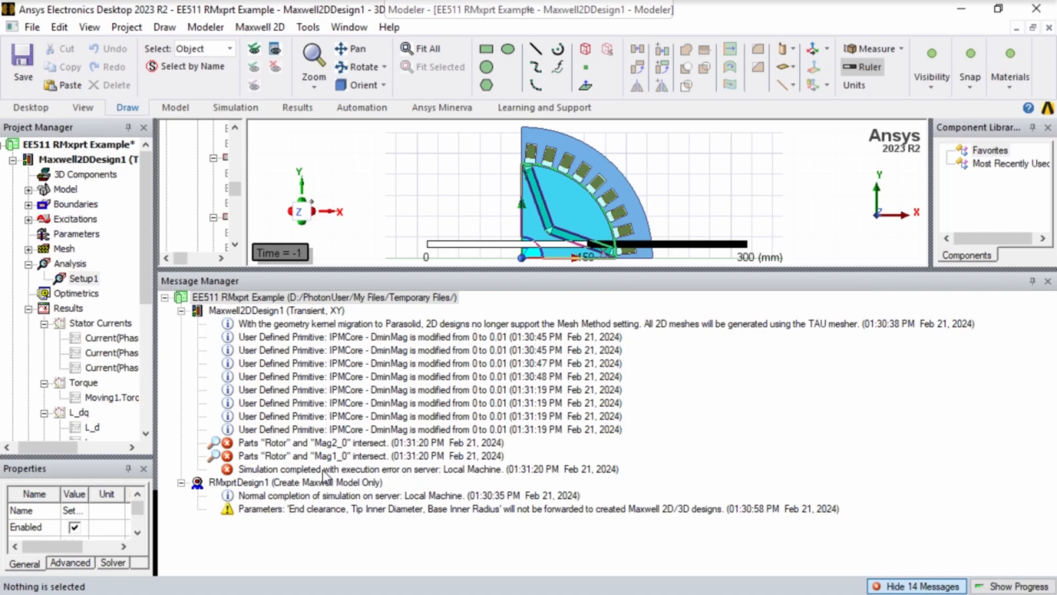
click(1048, 281)
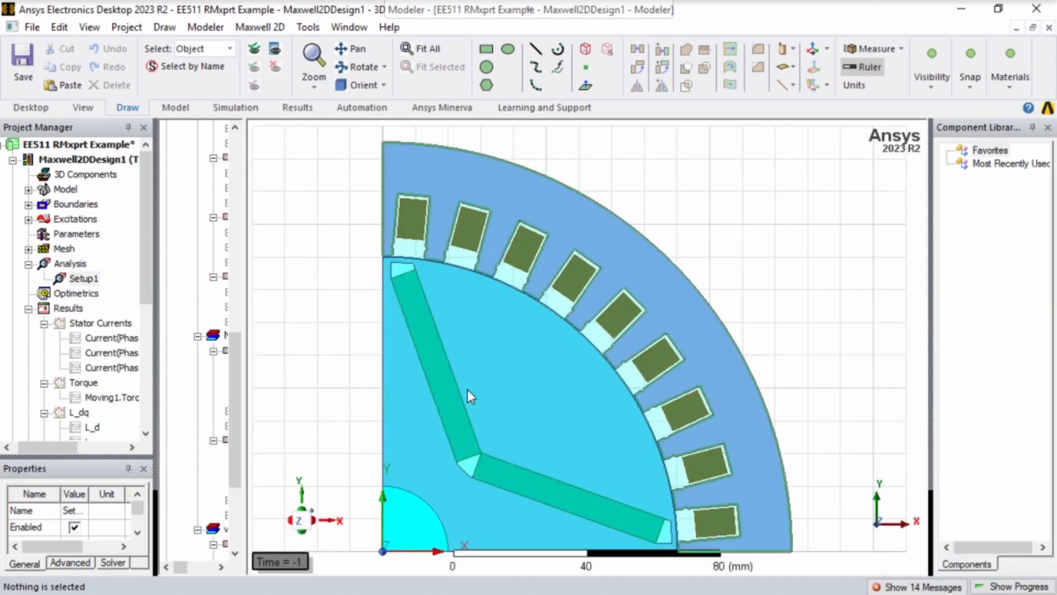
drag(252, 364, 328, 362)
scroll(74, 298, down, 1)
scroll(74, 300, up, 1)
scroll(287, 380, up, 2)
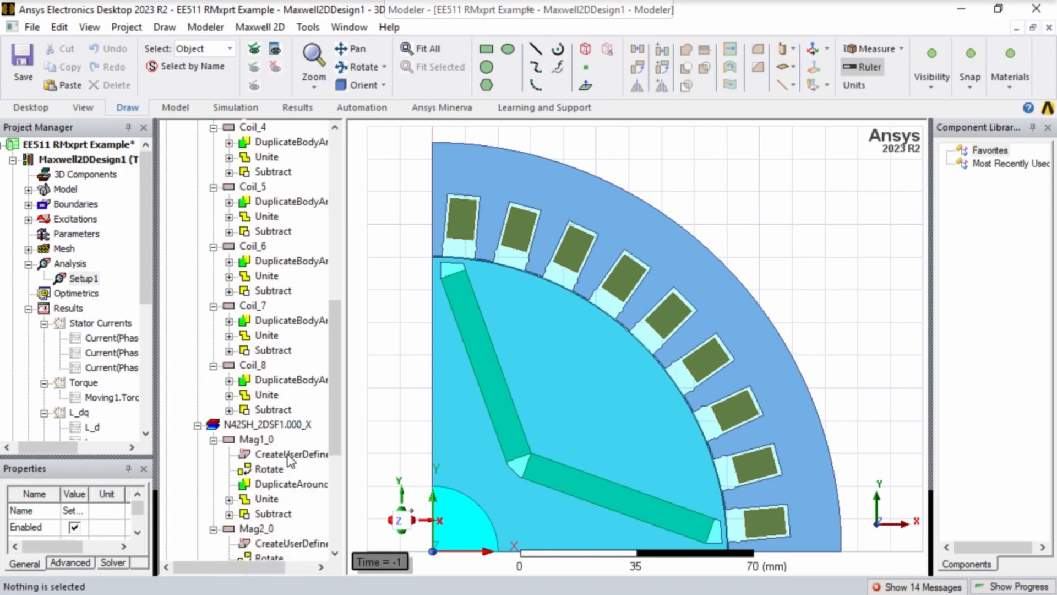
scroll(280, 426, up, 10)
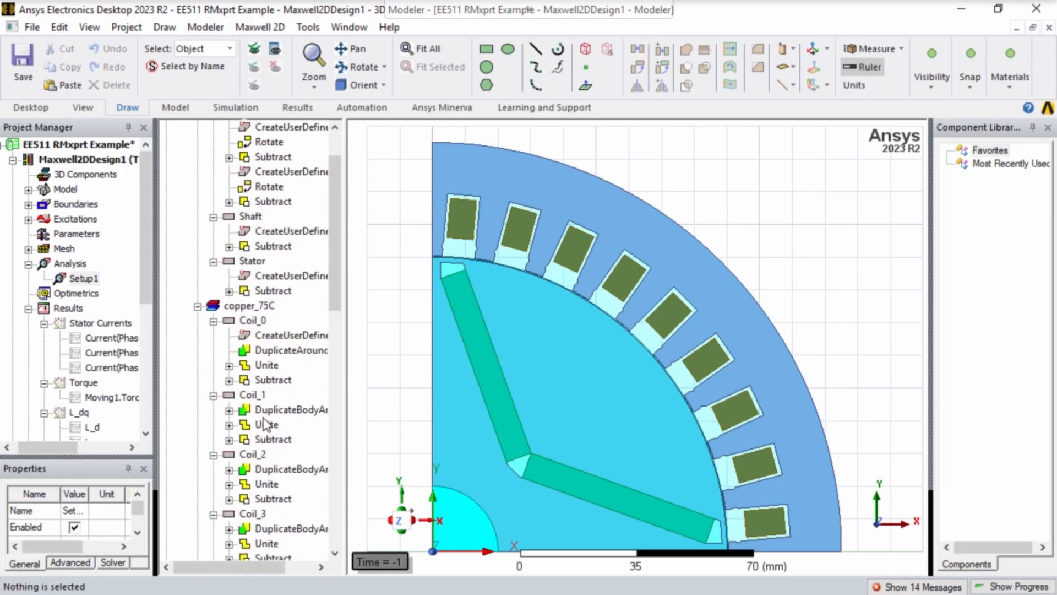
click(252, 172)
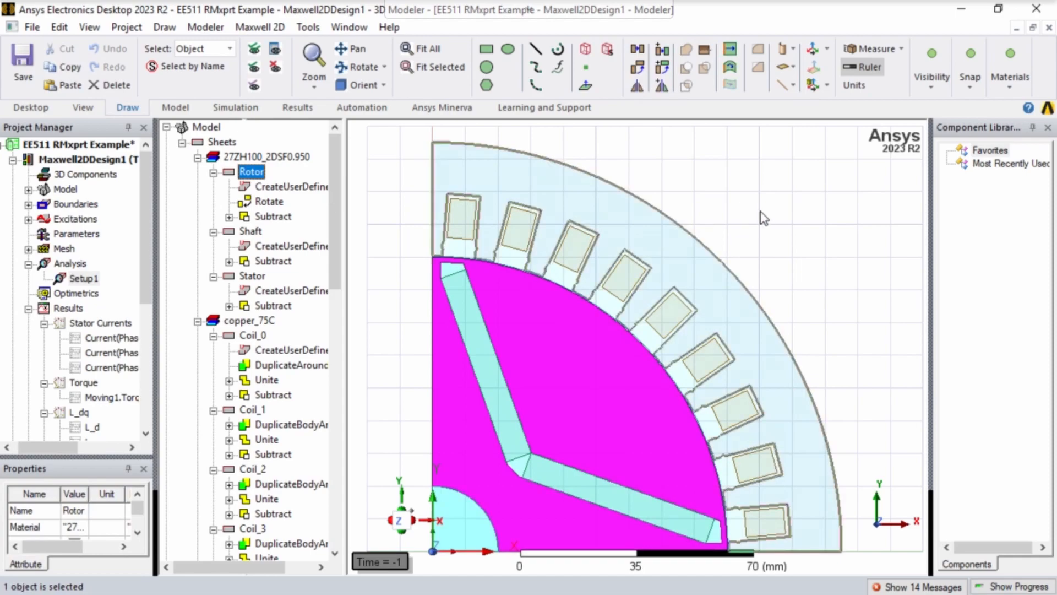
Step: Highlight magnets Mag1_0 and Mag2_0 and examine their edges and ends against the surrounding rotor
scroll(712, 249, down, 1)
scroll(712, 249, down, 1)
scroll(280, 319, down, 15)
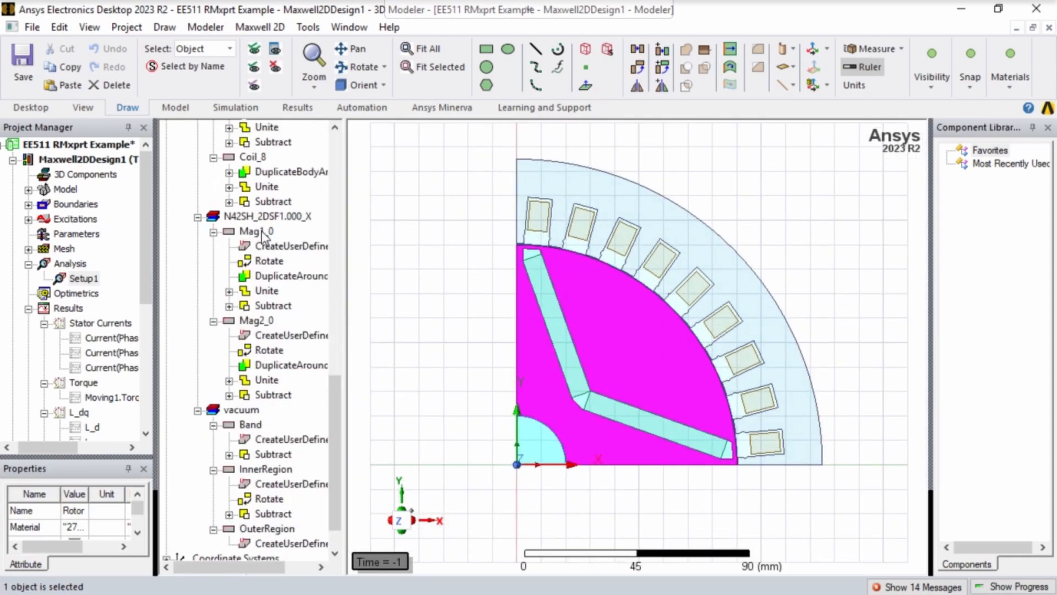
click(259, 232)
click(255, 321)
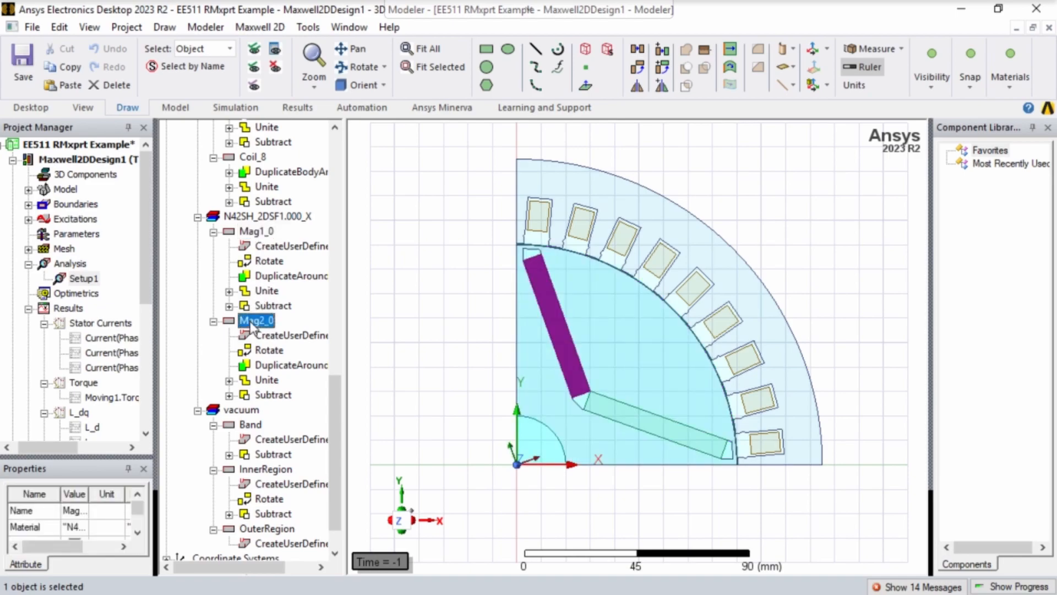
scroll(584, 316, up, 8)
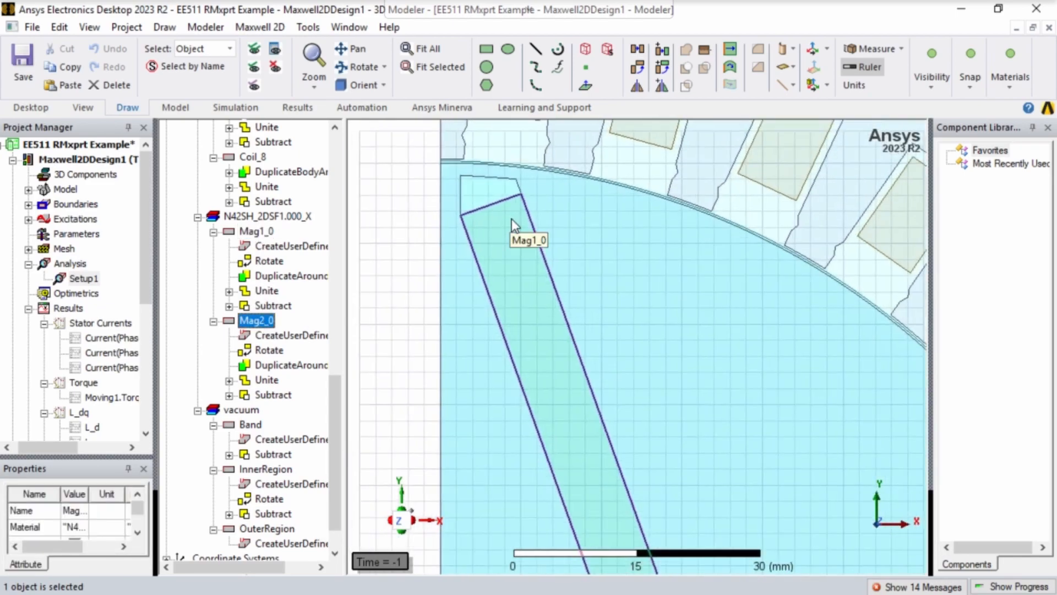
scroll(511, 219, up, 7)
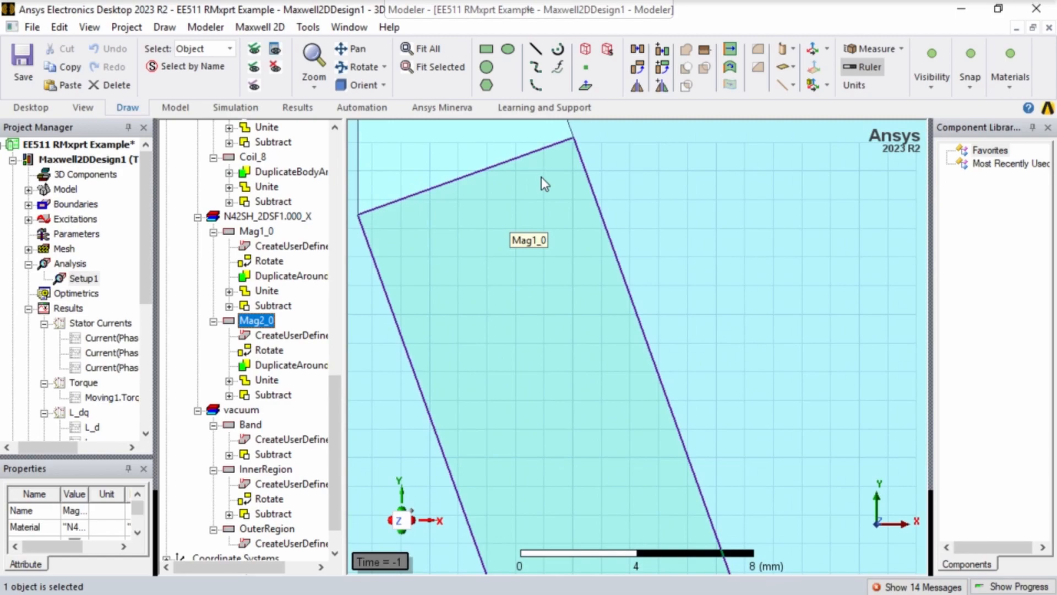
scroll(540, 177, down, 6)
scroll(543, 206, down, 8)
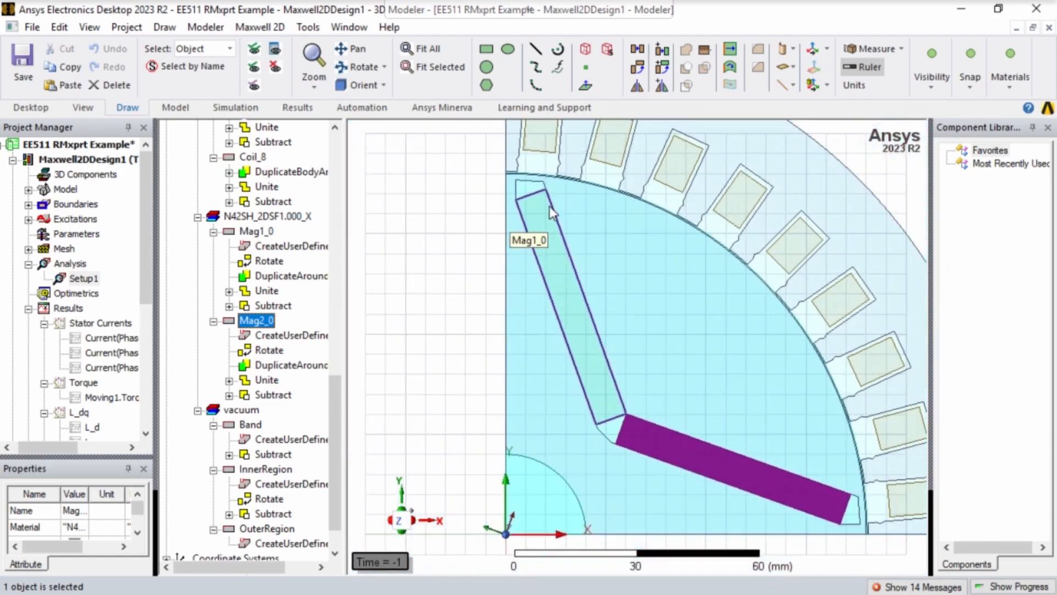
scroll(612, 375, down, 2)
scroll(597, 335, up, 5)
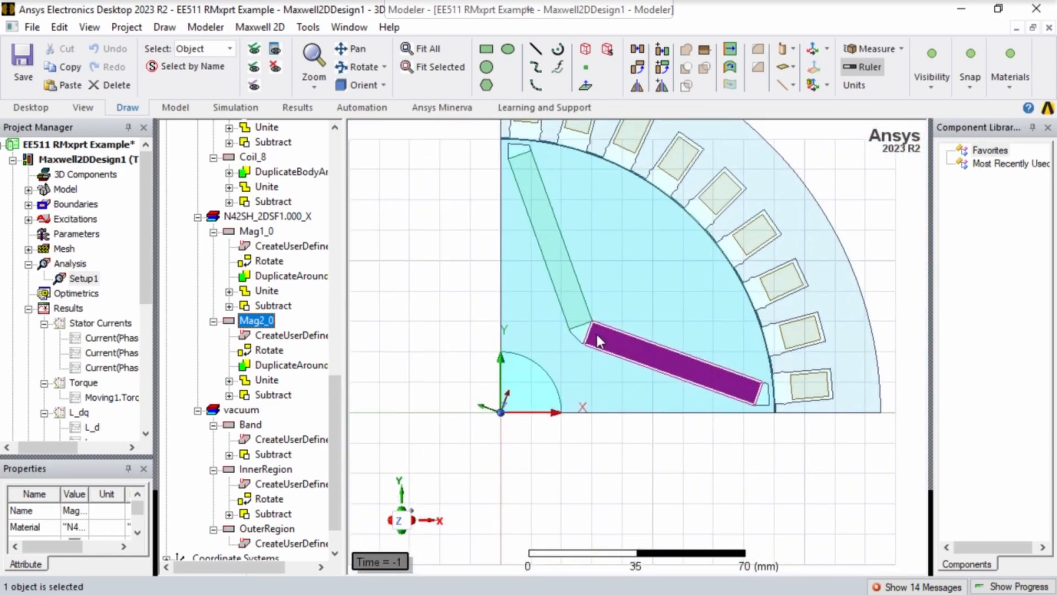
scroll(589, 319, up, 2)
scroll(583, 335, down, 4)
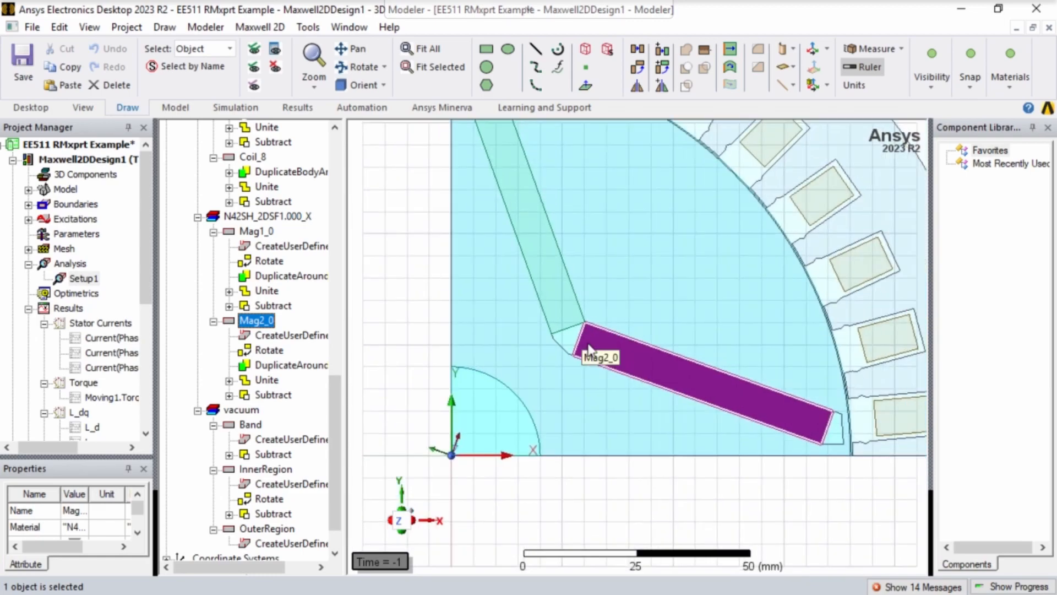
Step: Delete the Maxwell 2D design from the project
right_click(80, 162)
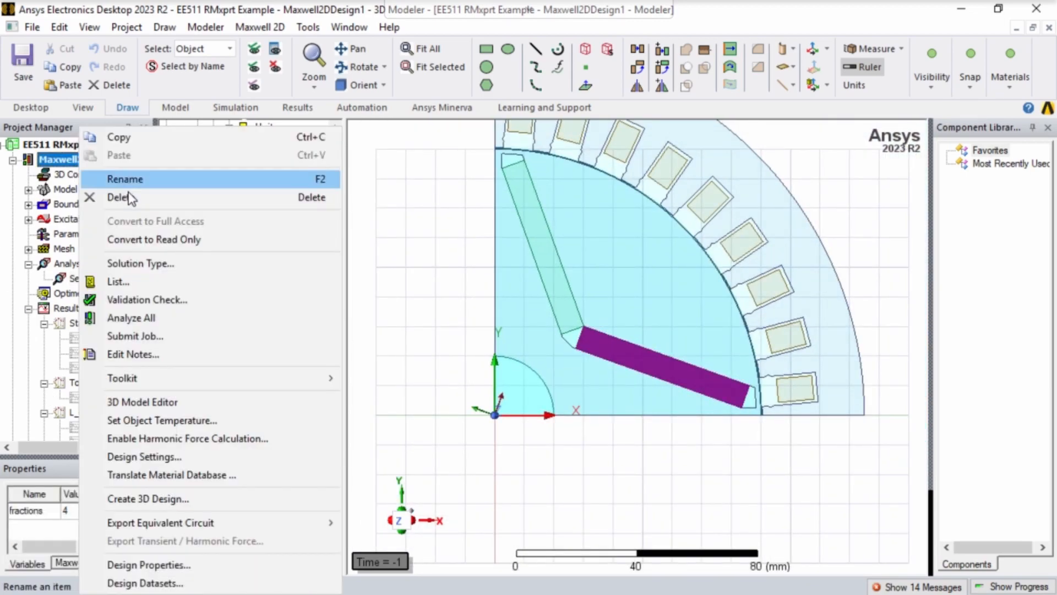
click(127, 193)
click(551, 340)
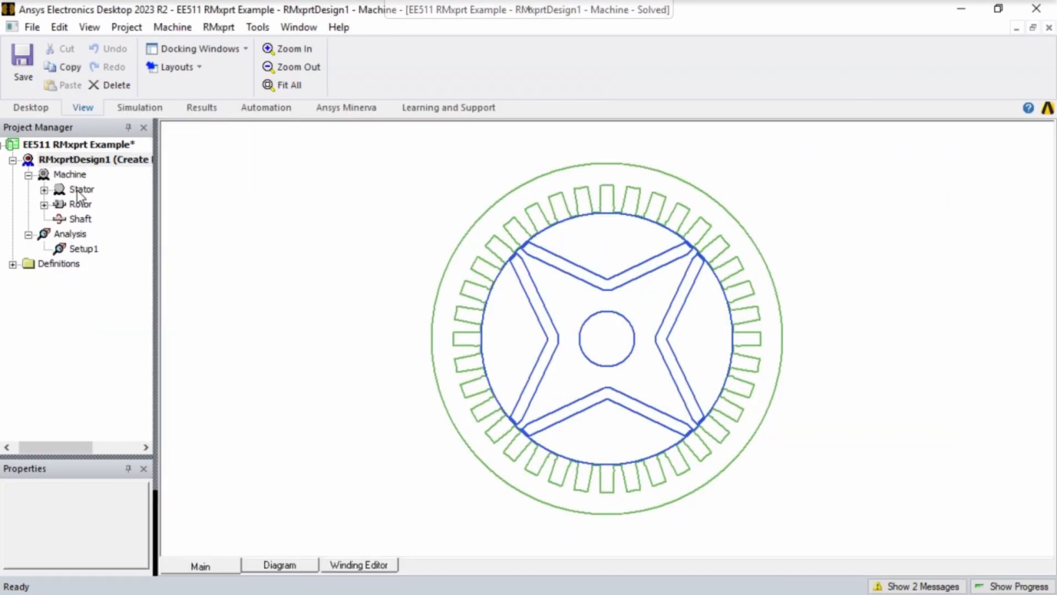
Step: Set the rotor pole's magnet thickness to 7.5 mm and magnet width to 100 mm in the RMxprt design
click(44, 204)
click(59, 219)
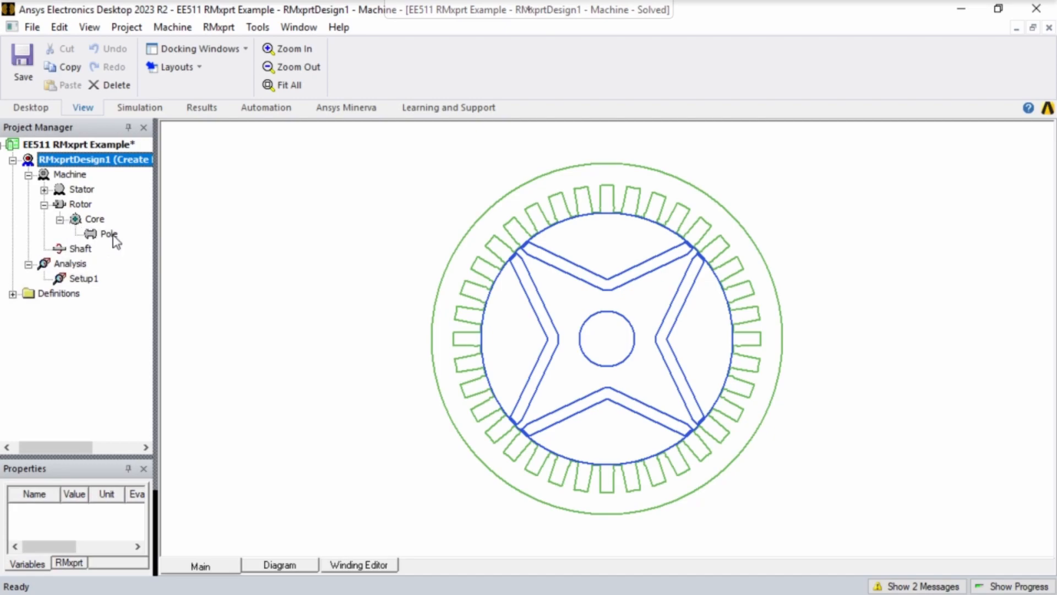
double_click(109, 235)
click(346, 349)
click(347, 347)
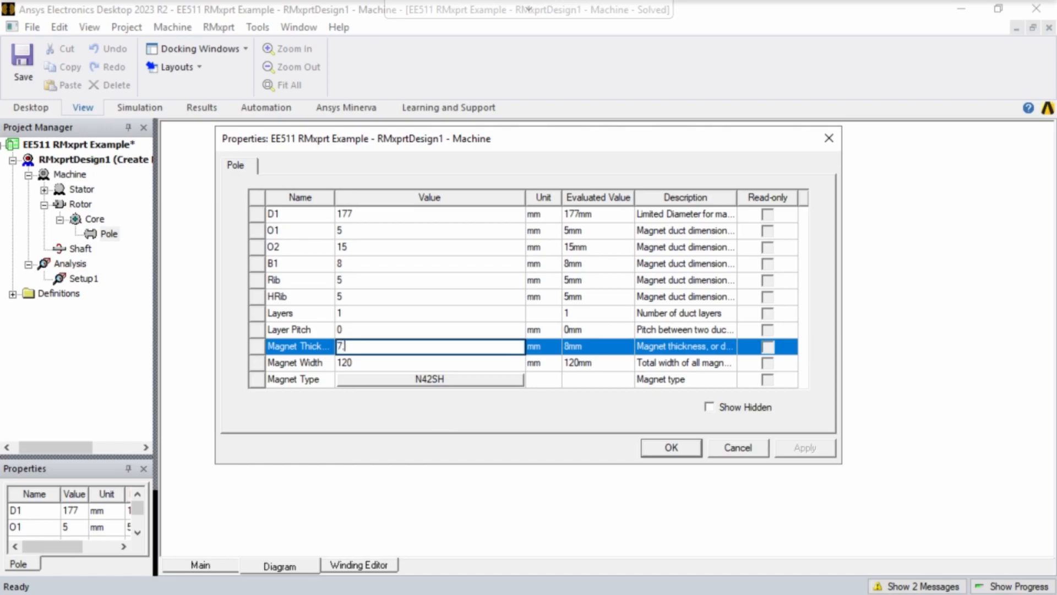
key(Return)
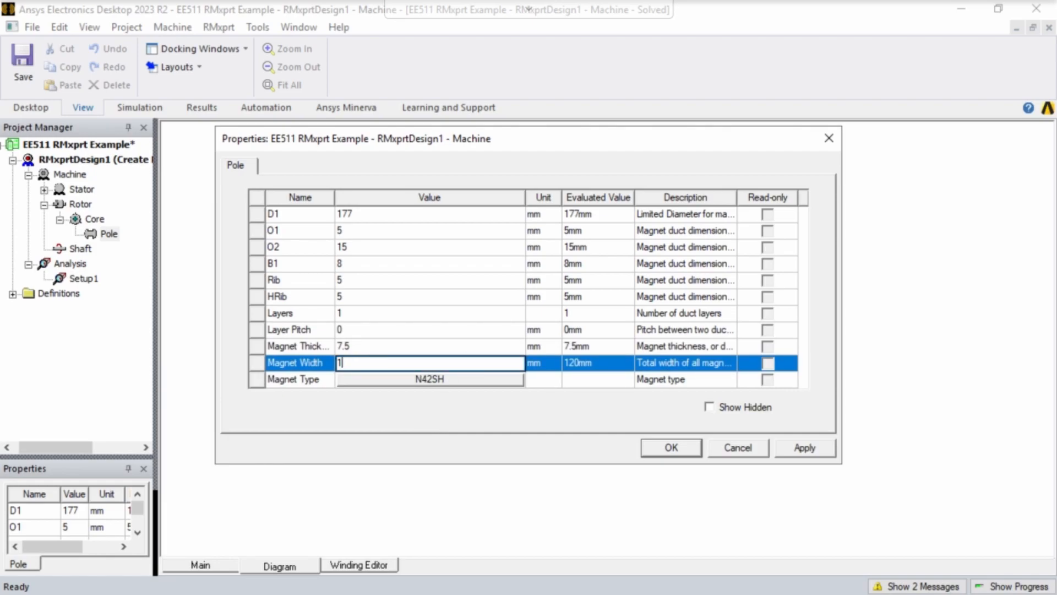
key(Return)
click(786, 455)
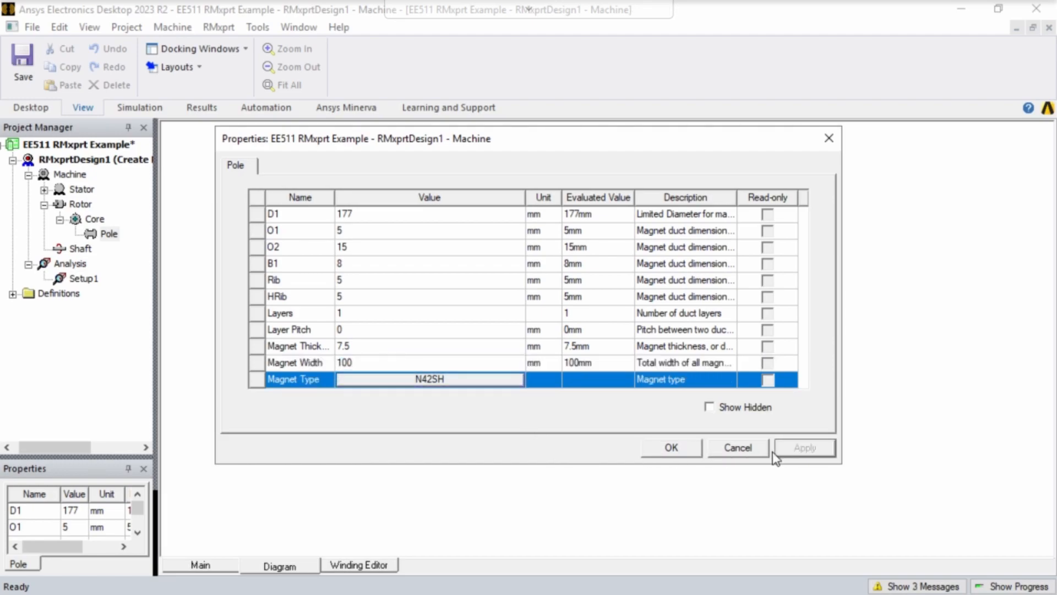
click(672, 447)
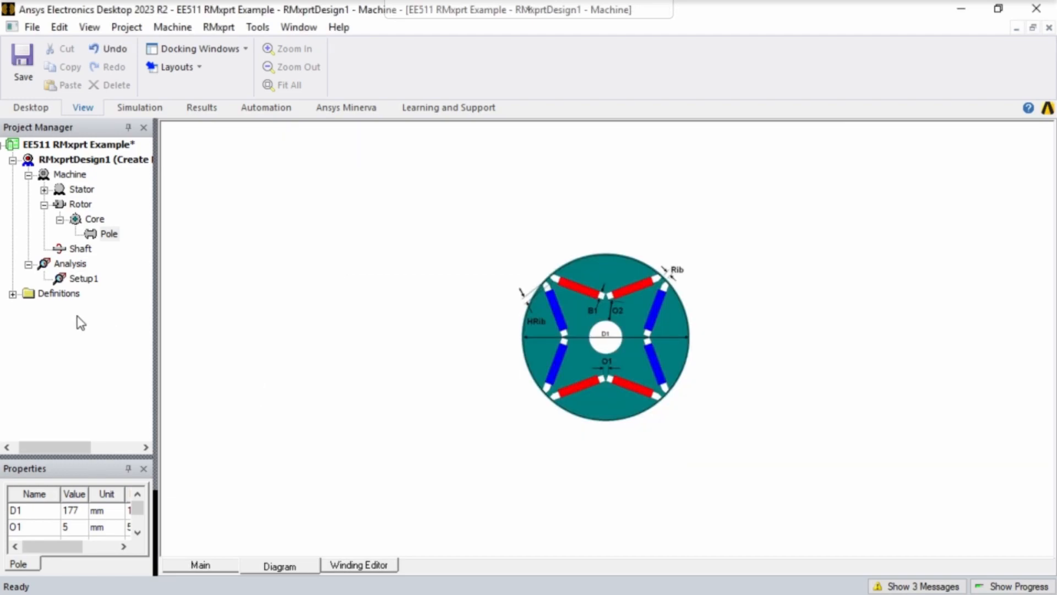
Step: Save the project, accepting deletion of the invalid solution data, and create a Maxwell 2D design from the RMxprt Setup1
click(25, 71)
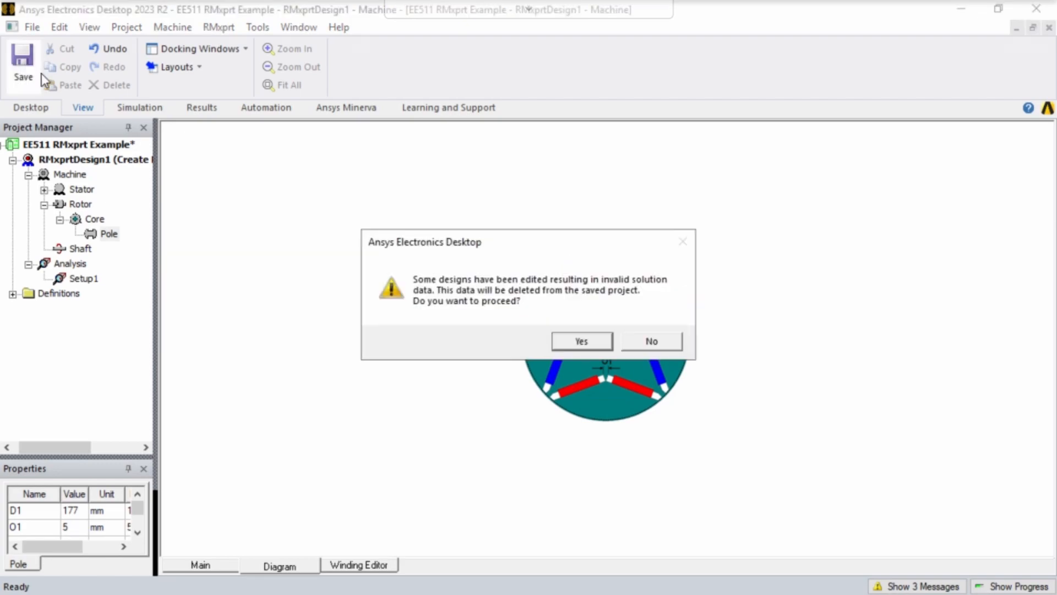
click(582, 343)
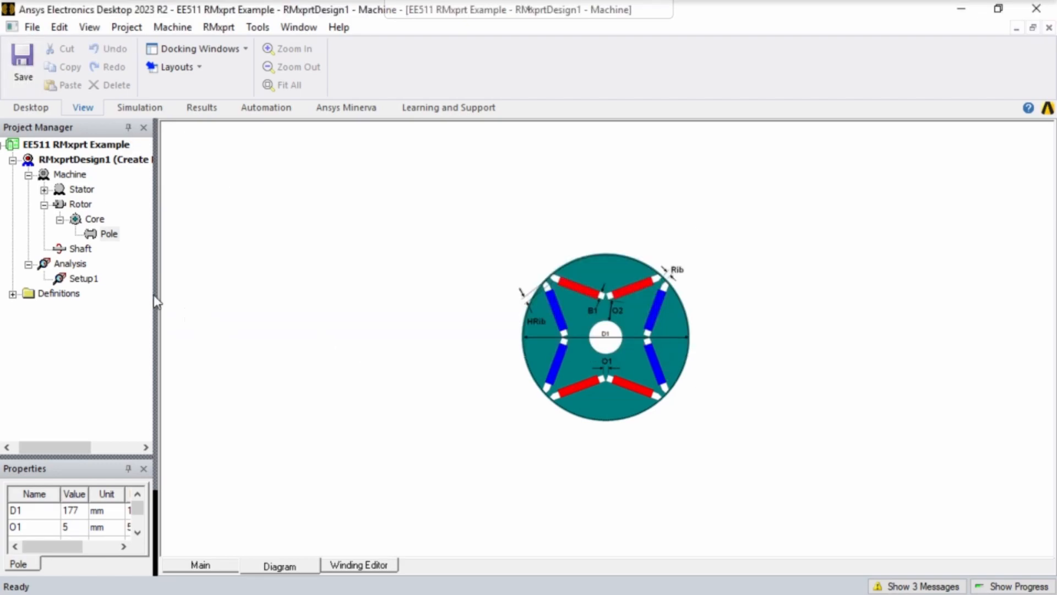
right_click(81, 280)
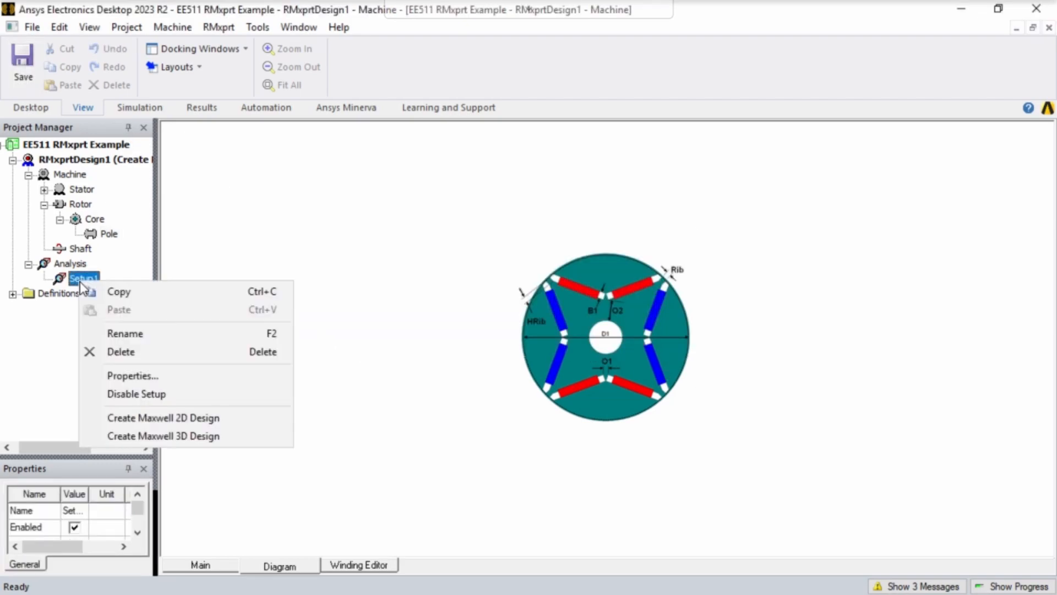
click(164, 422)
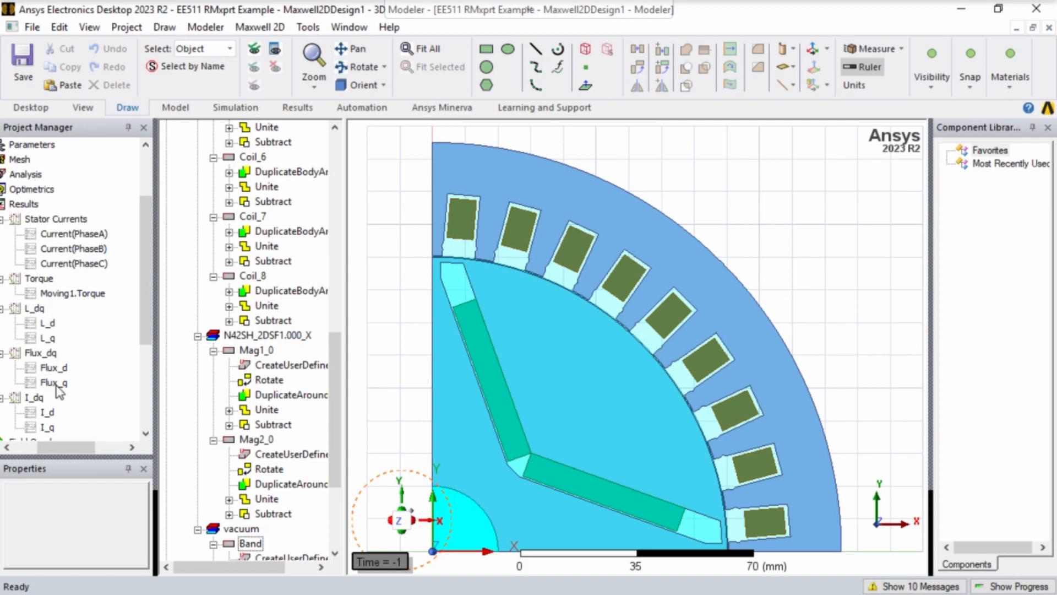
Step: Show the simulation messages and clear them for Maxwell2DDesign1 and for the whole EE511 RMxprt Example project
scroll(56, 393, up, 1)
drag(54, 448, 39, 447)
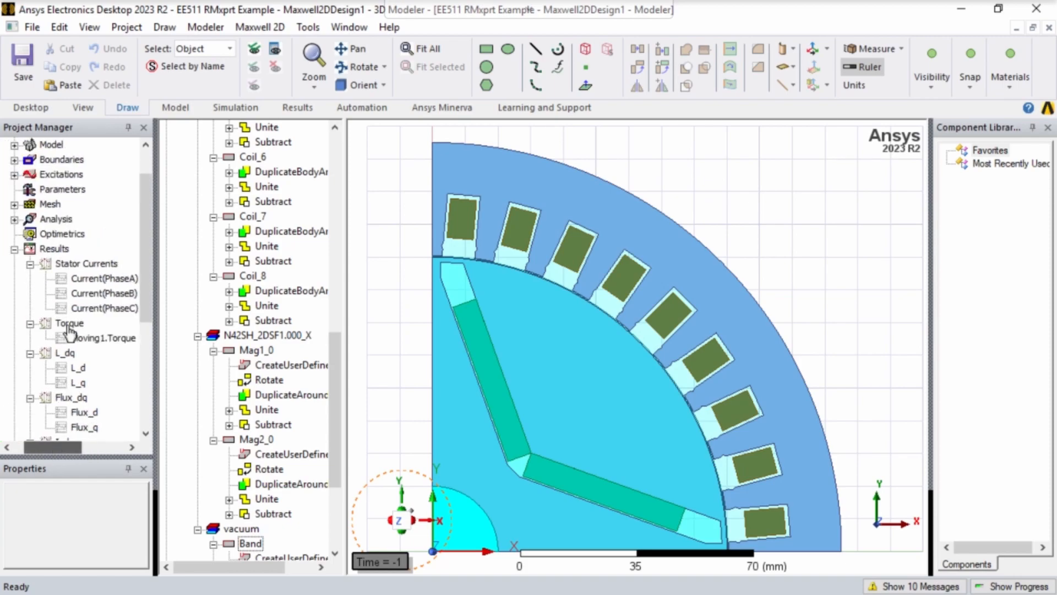
click(15, 220)
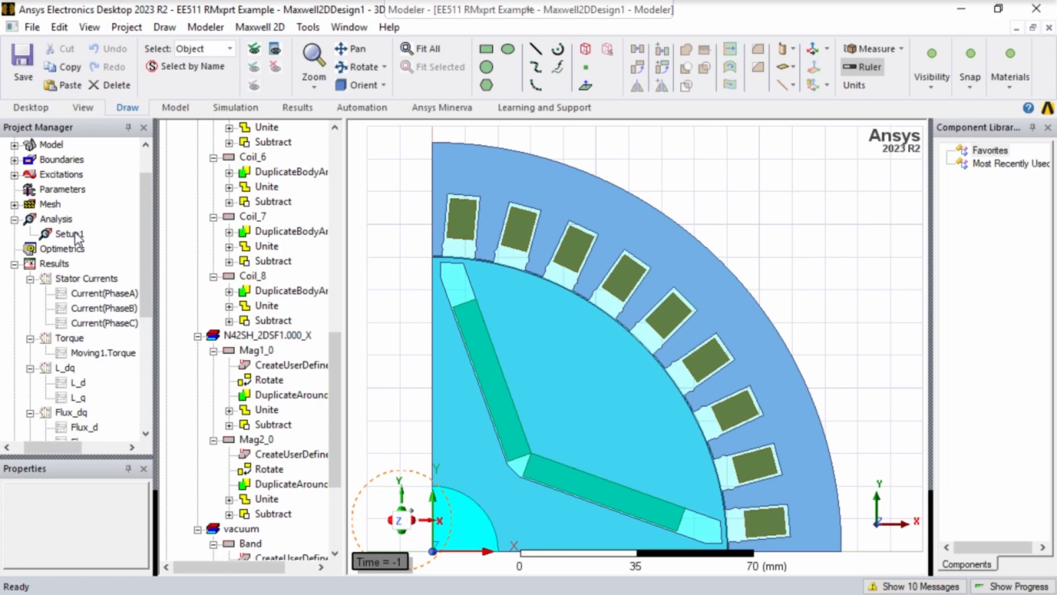
right_click(77, 238)
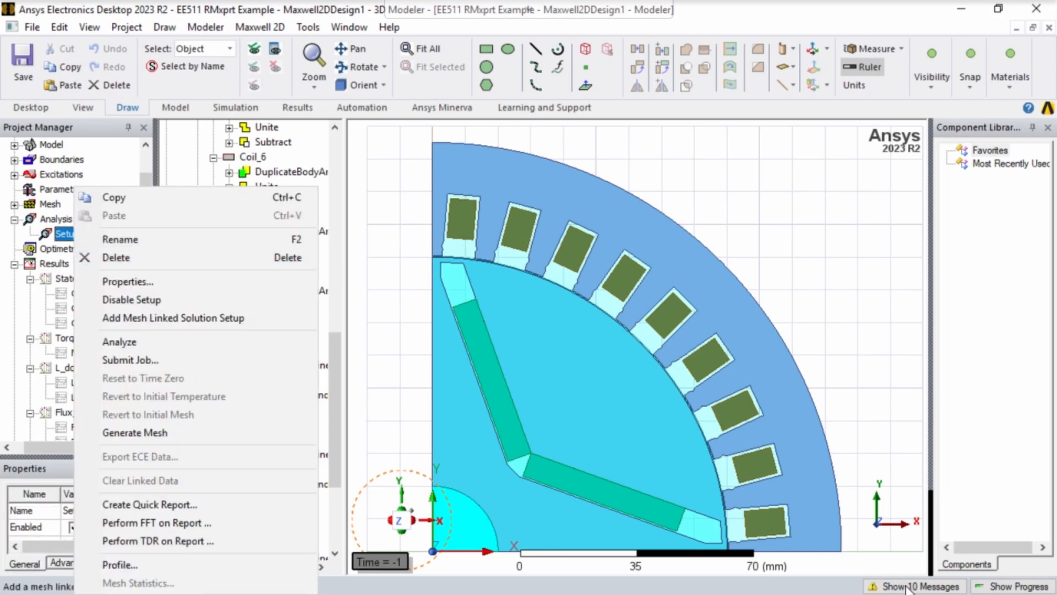
click(906, 587)
drag(778, 314, 779, 415)
right_click(555, 464)
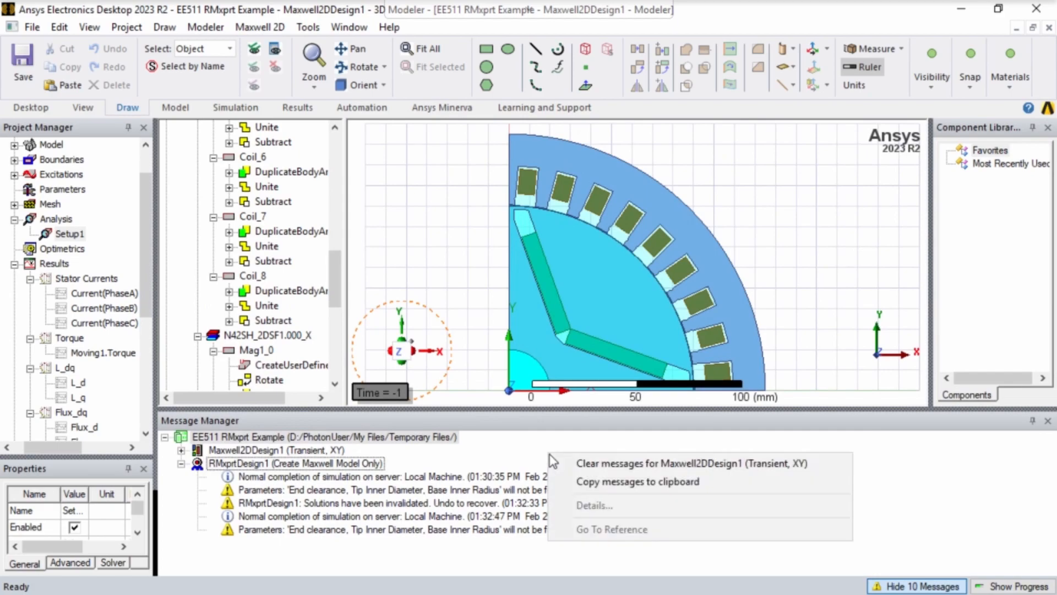
click(584, 464)
right_click(432, 437)
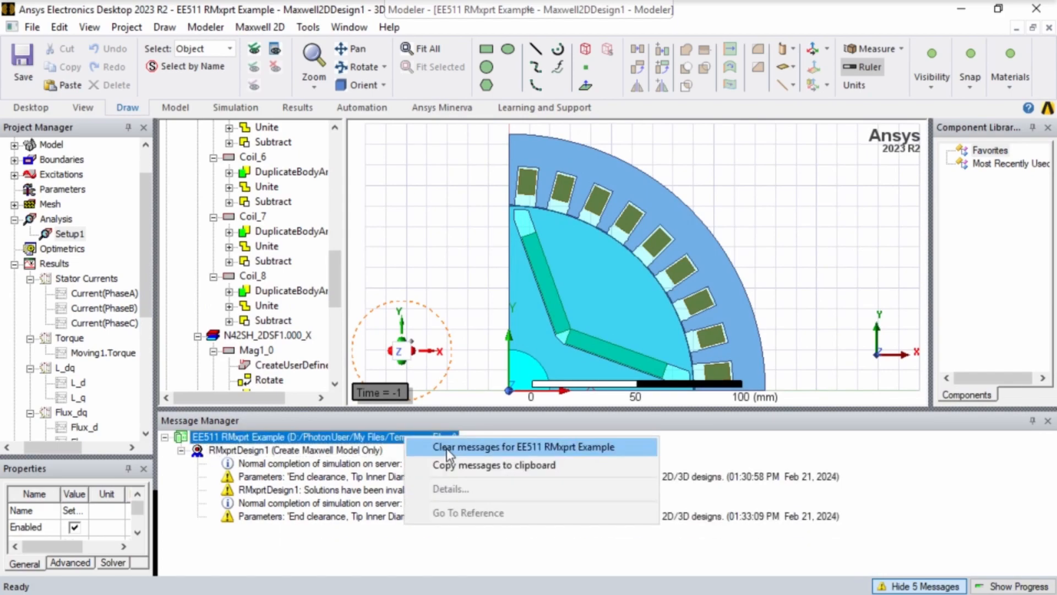
click(447, 449)
Step: Analyze Setup1 of the Maxwell 2D design and show the solving progress in a reduced area below the model
right_click(66, 236)
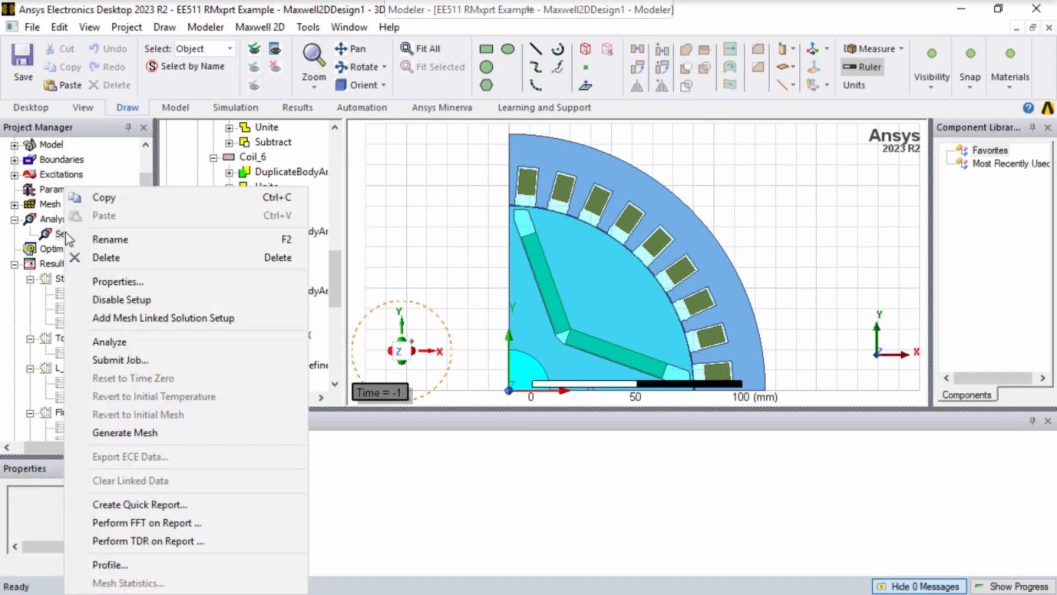
click(147, 346)
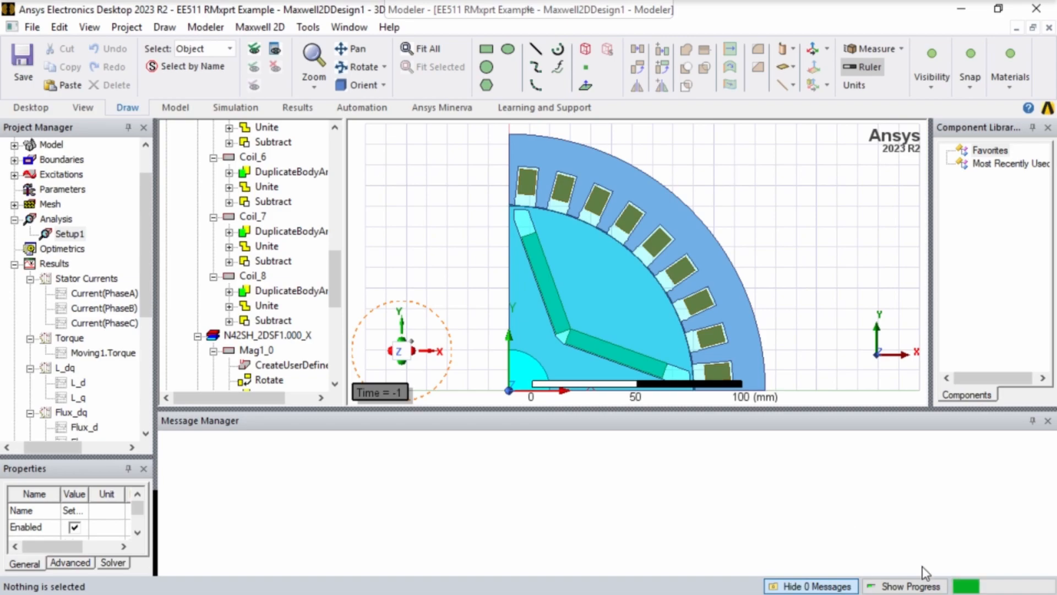
click(912, 587)
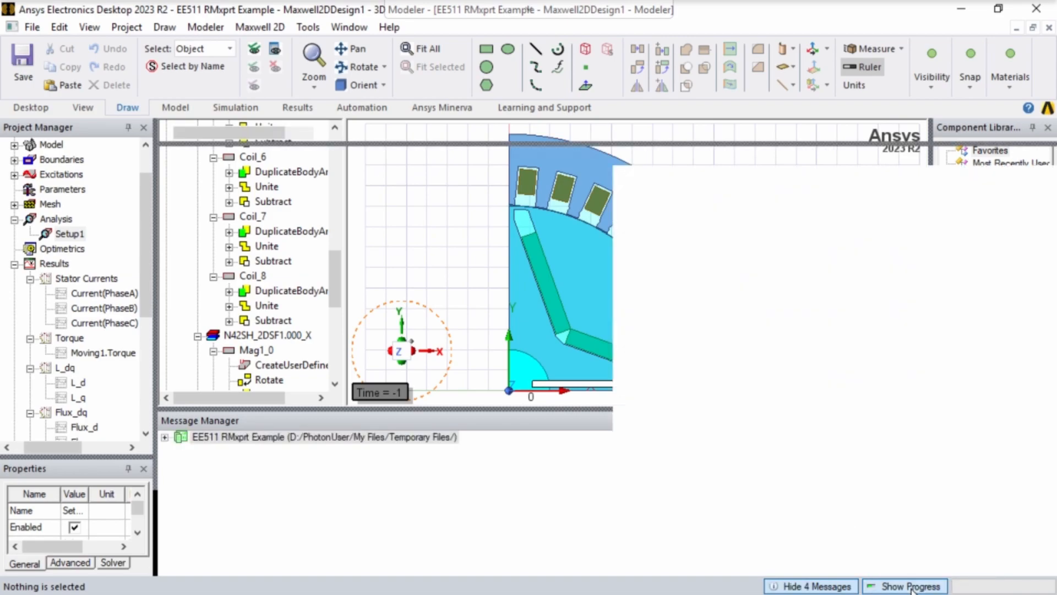
drag(610, 142, 626, 460)
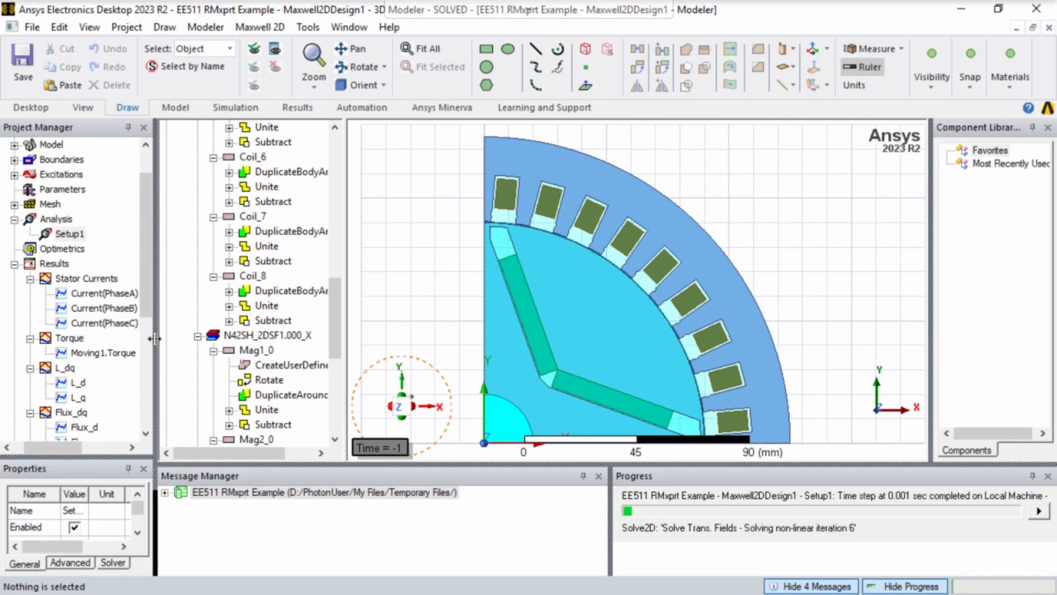
Step: Examine the Stator Currents and Torque plots of the Maxwell 2D design while the transient solution runs
double_click(87, 280)
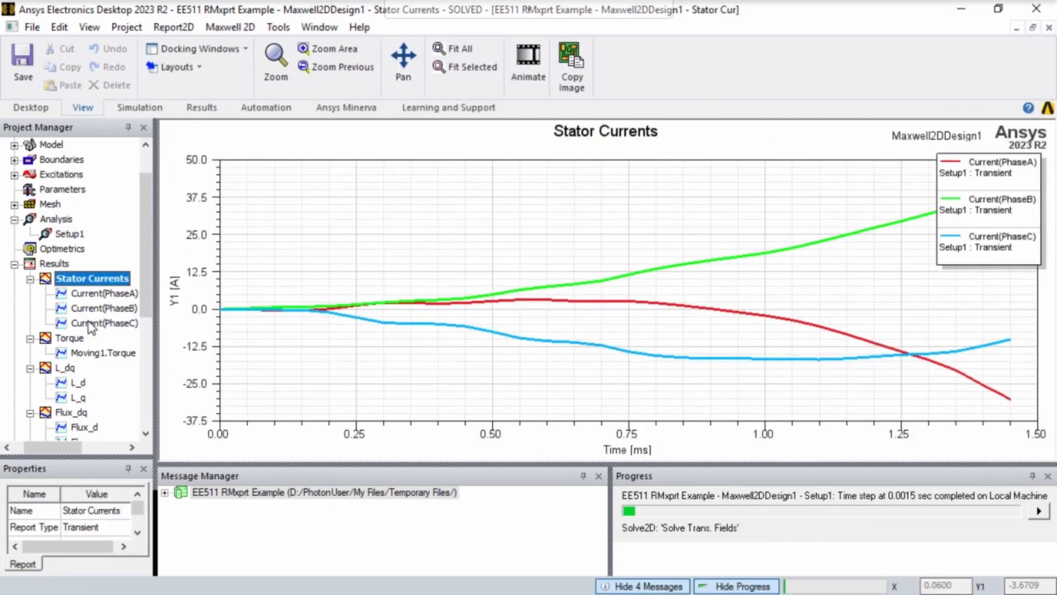
scroll(85, 295, down, 1)
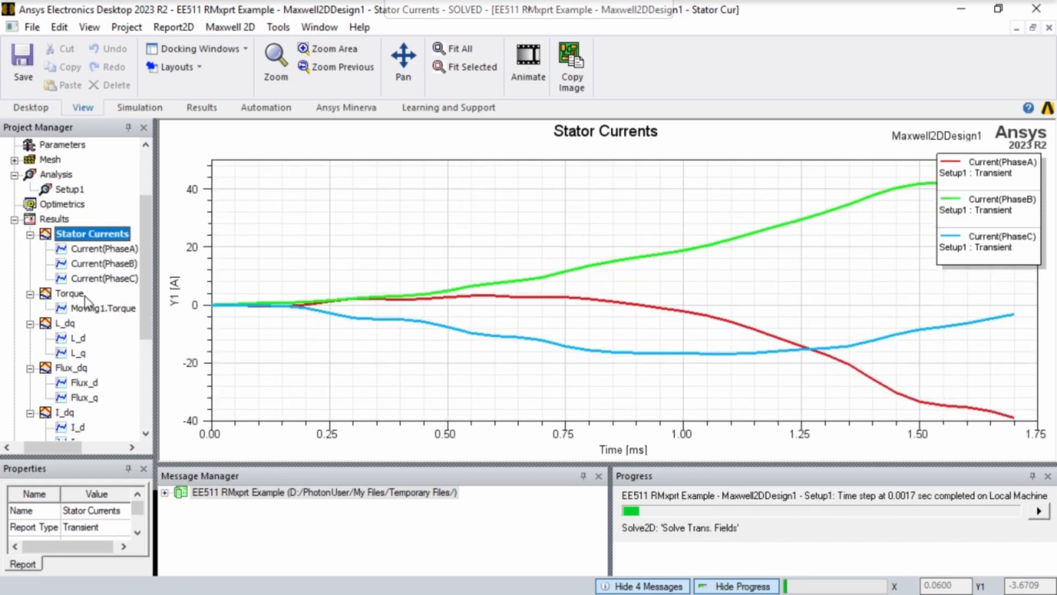
scroll(85, 299, down, 3)
scroll(85, 299, up, 2)
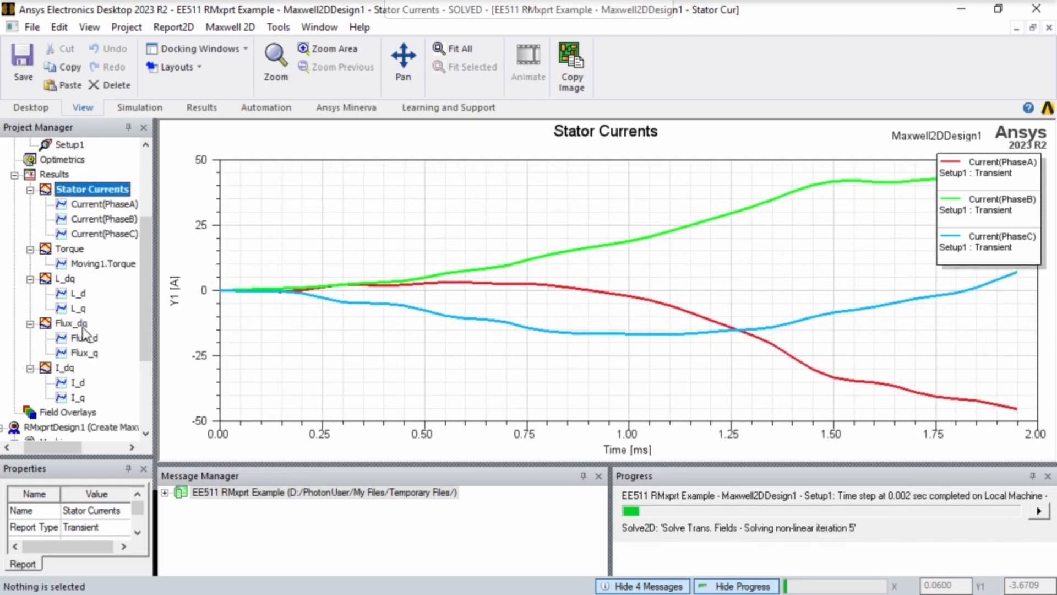
double_click(71, 249)
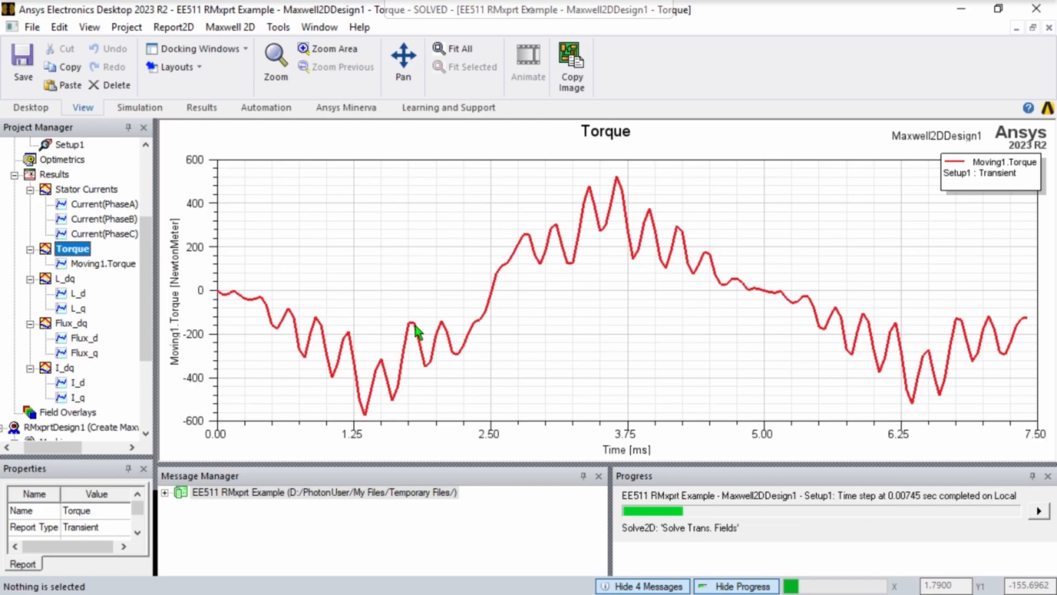
scroll(75, 315, up, 1)
scroll(75, 314, up, 2)
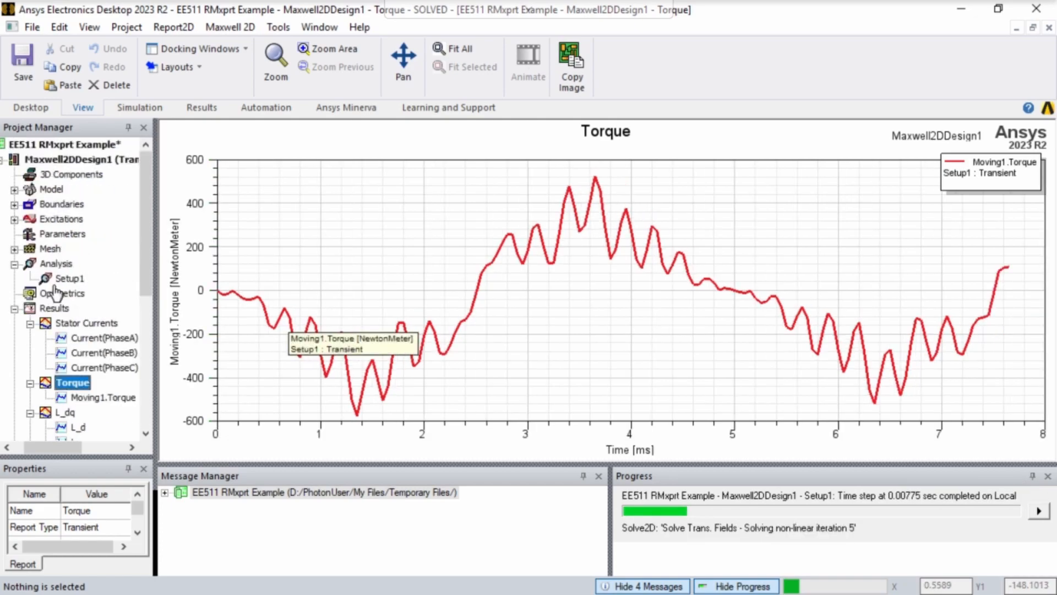
drag(68, 451, 67, 452)
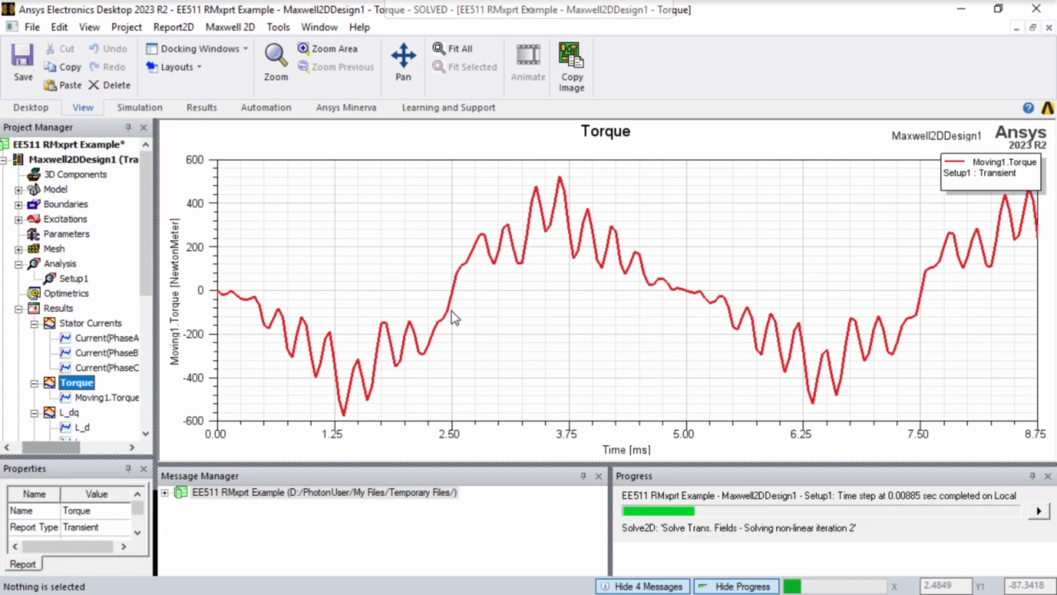
Step: Display the Flux_dq plot from the Maxwell 2D results to examine the d- and q-axis flux
scroll(88, 367, down, 3)
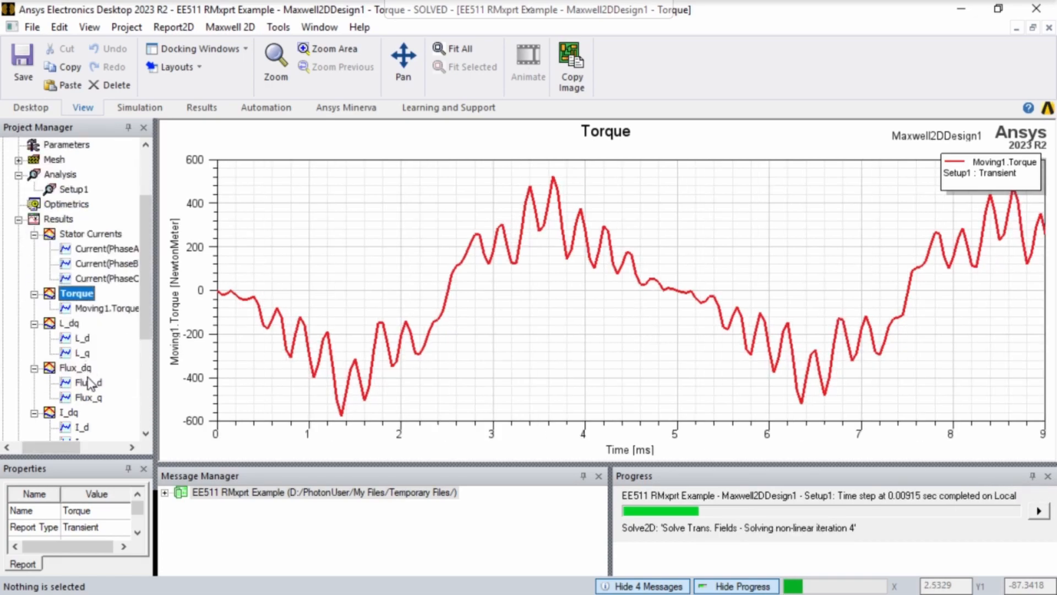
double_click(70, 368)
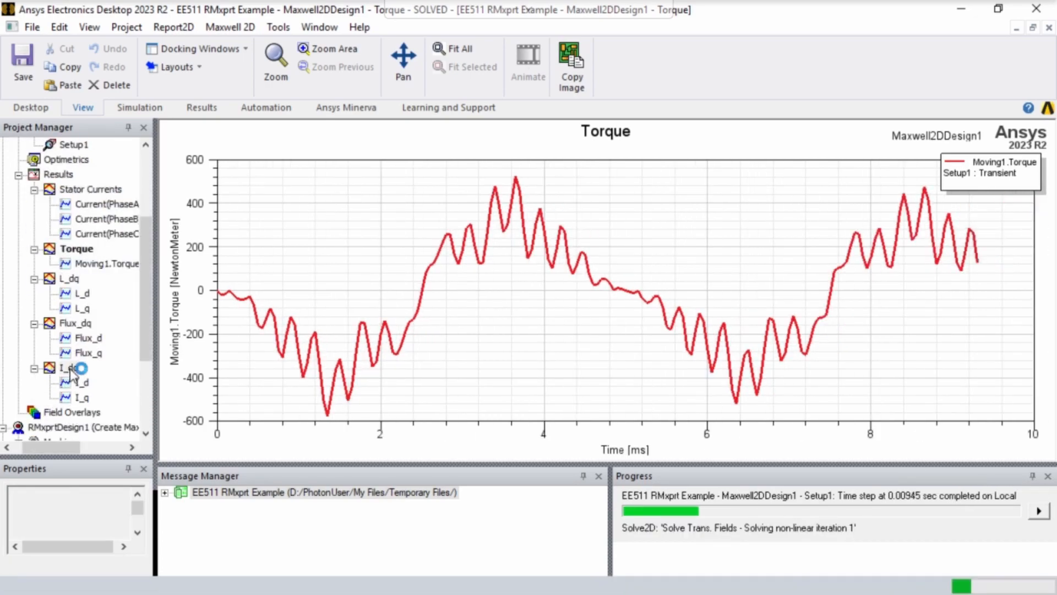
double_click(82, 324)
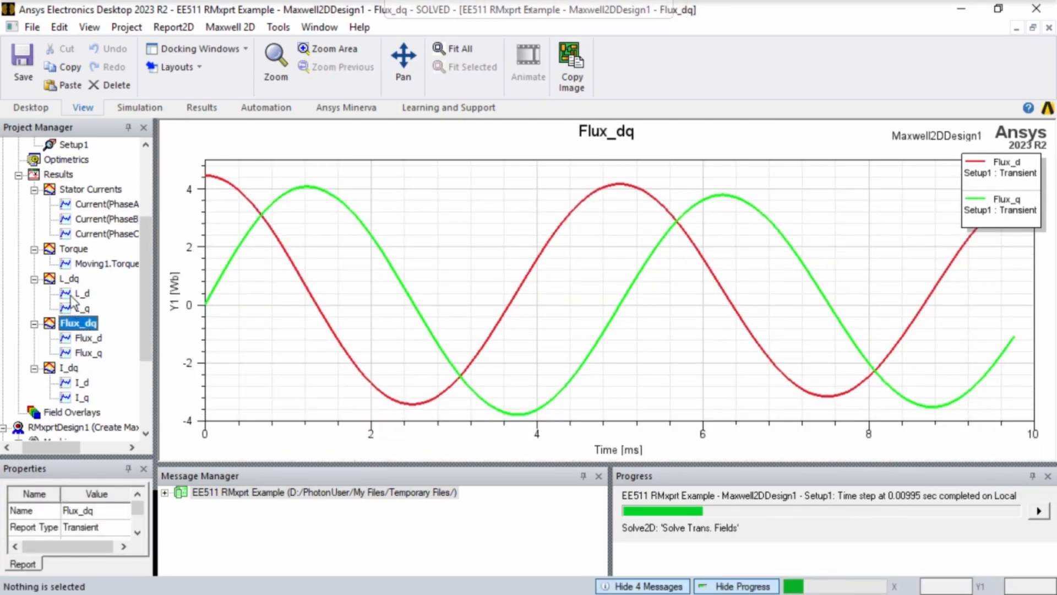
Step: Return to the Stator Currents plot and abort the running Setup1 simulation
scroll(81, 257, up, 1)
double_click(94, 235)
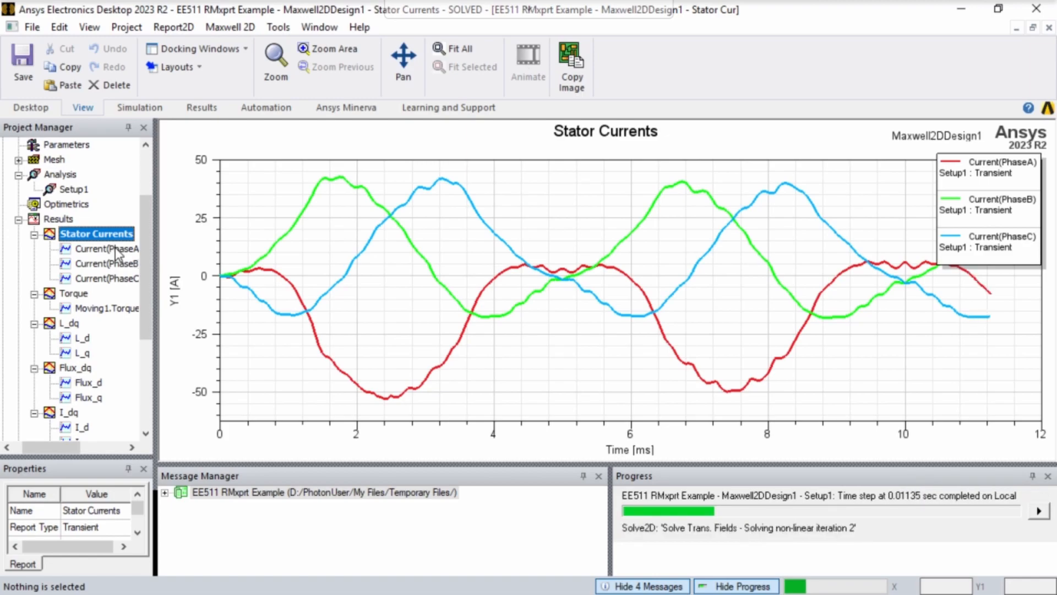
click(1039, 511)
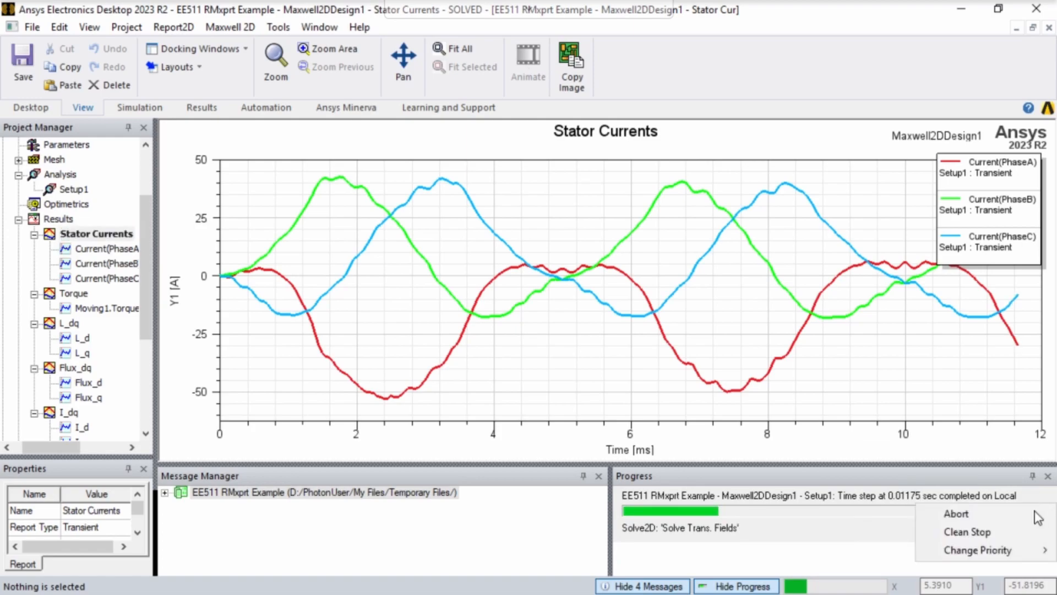
click(956, 515)
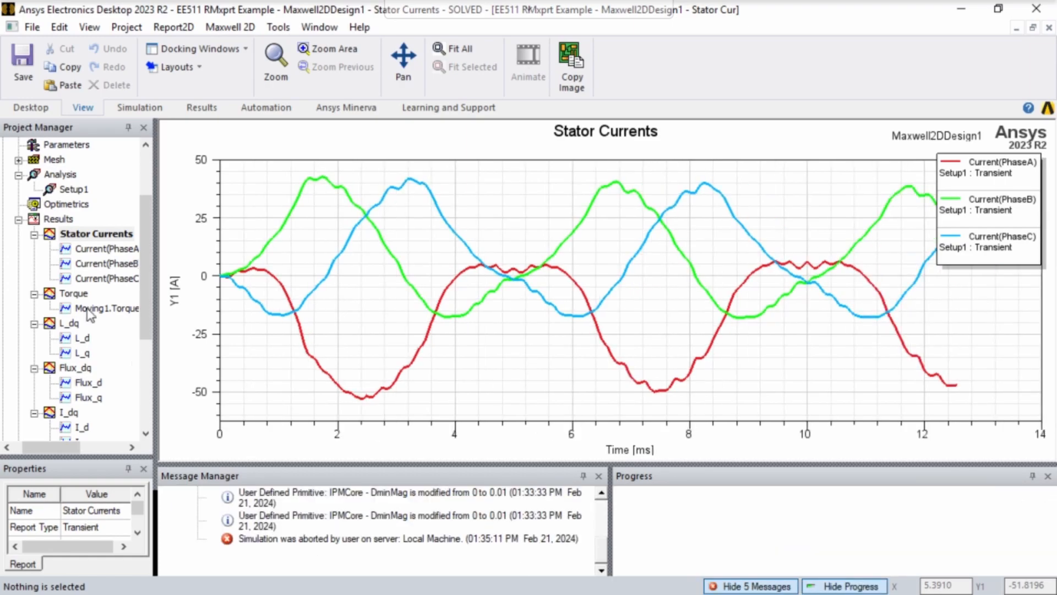
Step: Collapse Maxwell2DDesign1, switch to RMxprtDesign1 and review the rotor pole's duct and magnet dimensions without changing them
scroll(76, 296, up, 2)
click(5, 160)
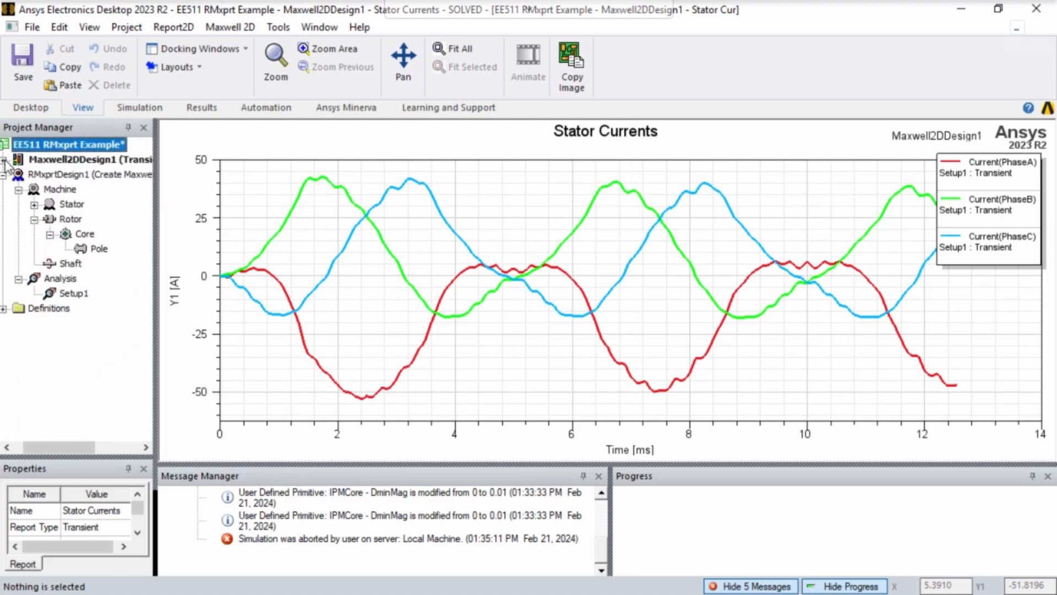
double_click(74, 177)
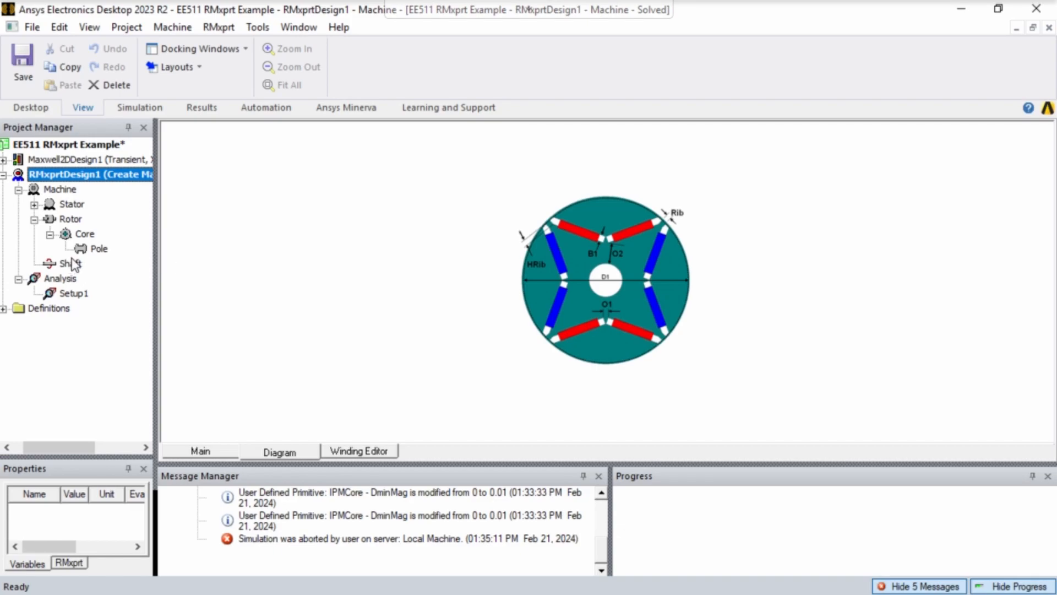
double_click(104, 249)
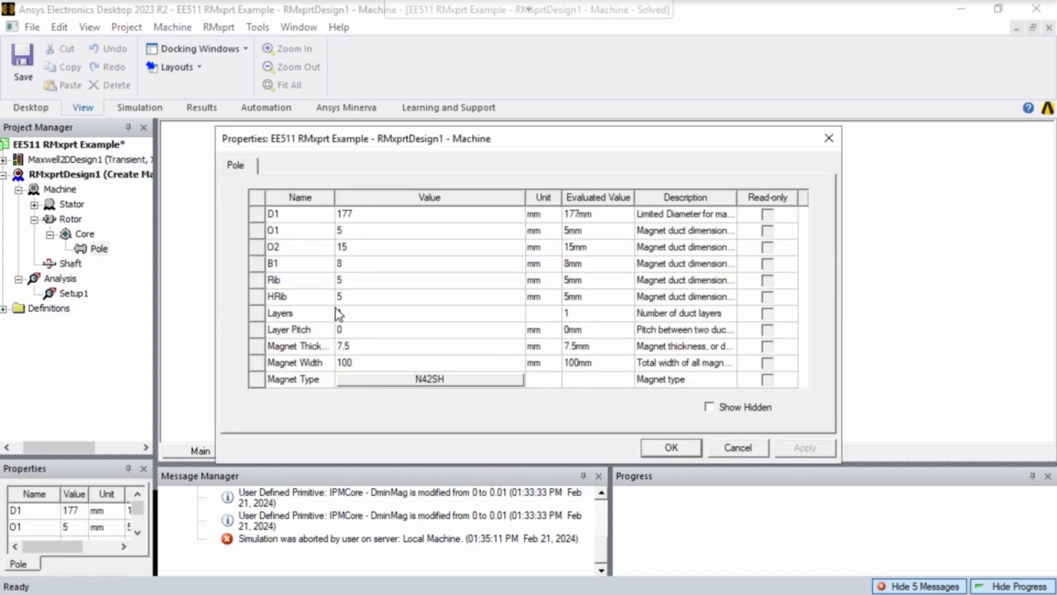
click(723, 448)
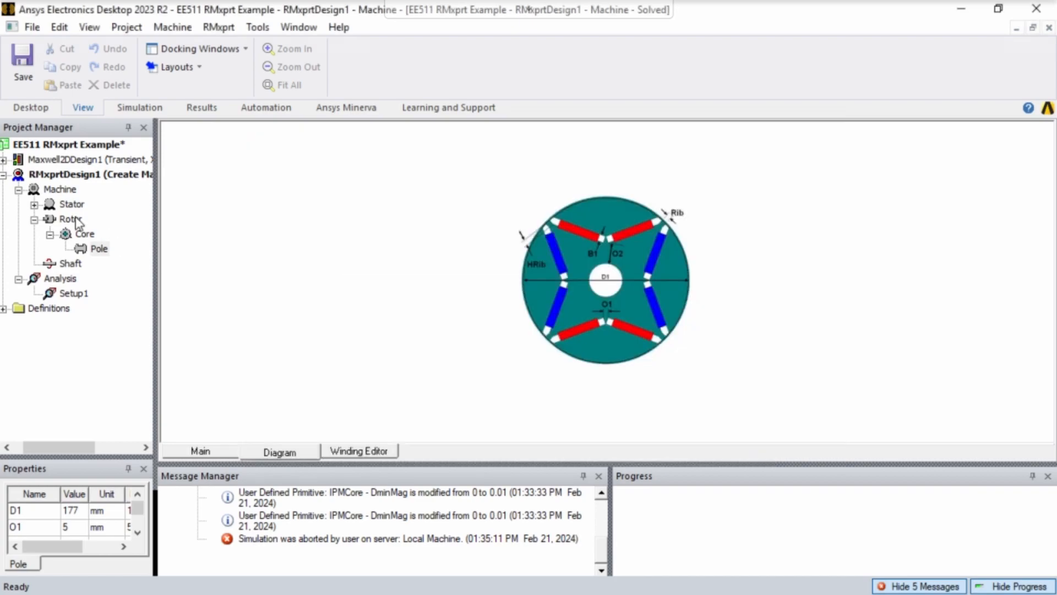
Step: Expand the stator items in RMxprtDesign1 and set the stator's Number of Poles to 6
click(34, 205)
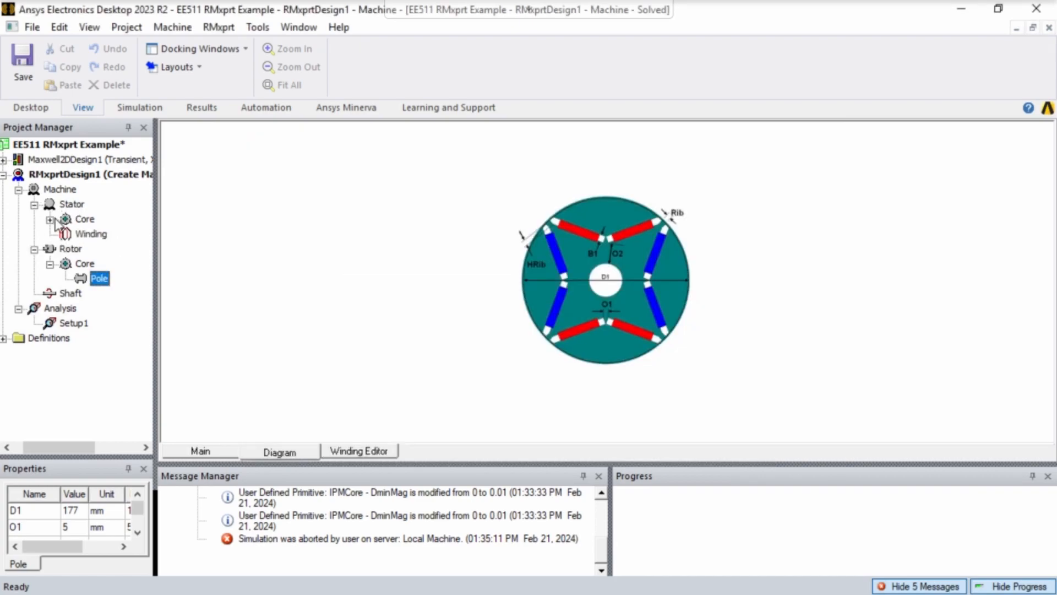
click(51, 220)
double_click(75, 202)
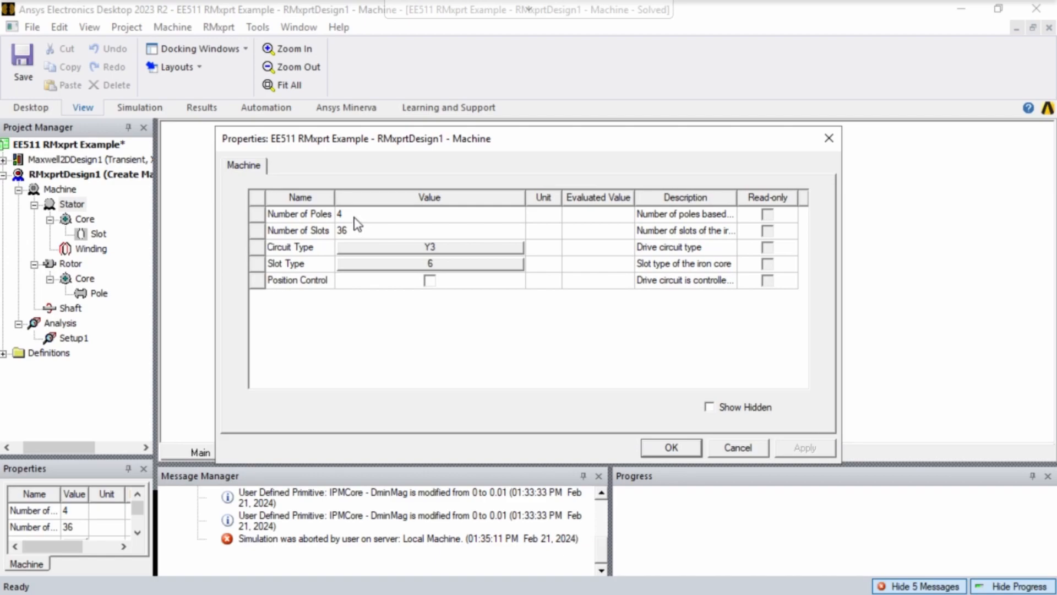
click(355, 215)
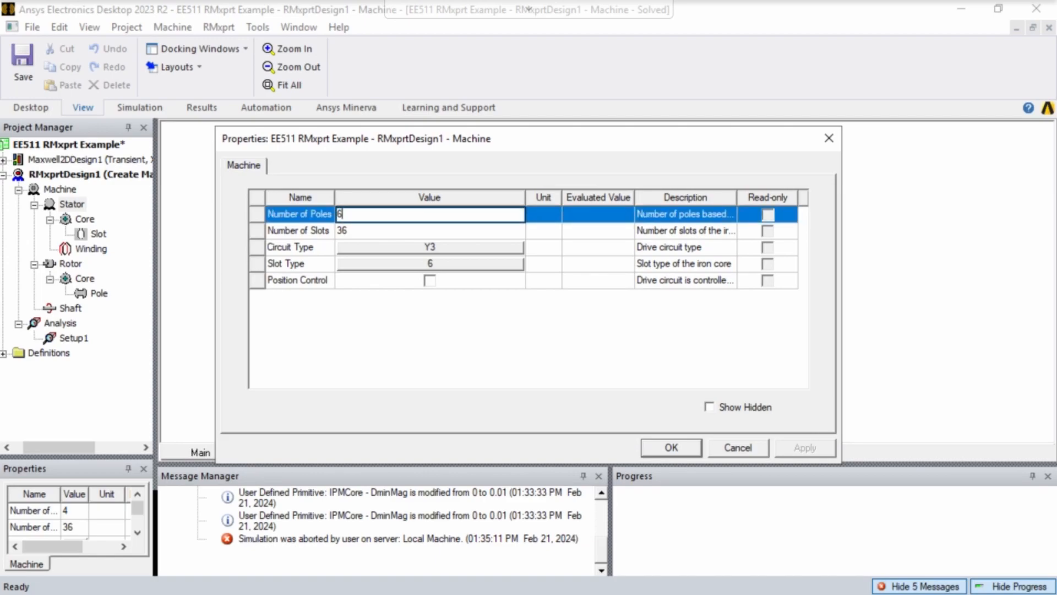
text(6)
key(Tab)
click(805, 451)
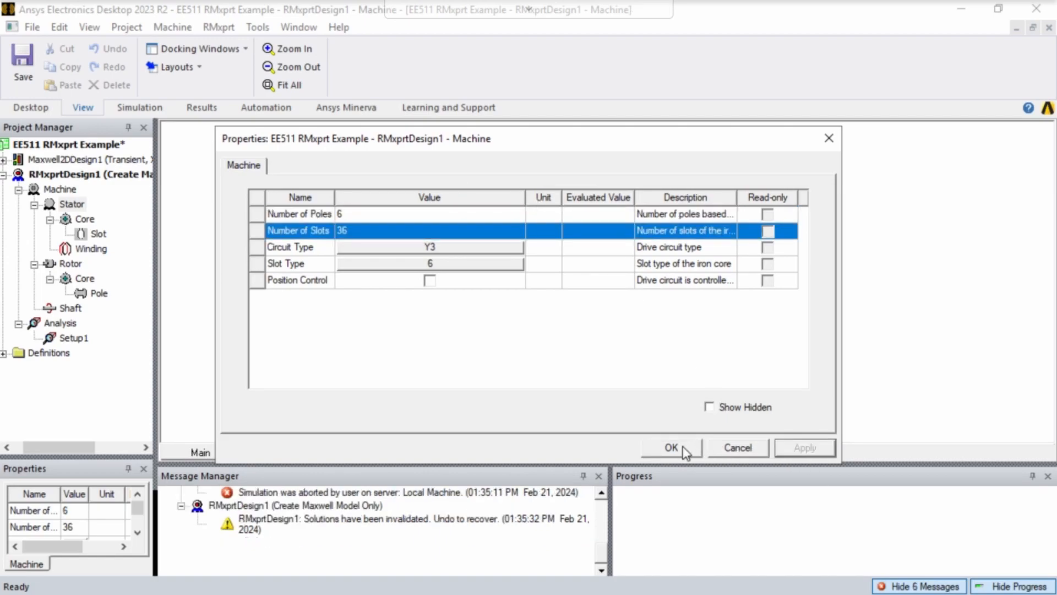
click(683, 445)
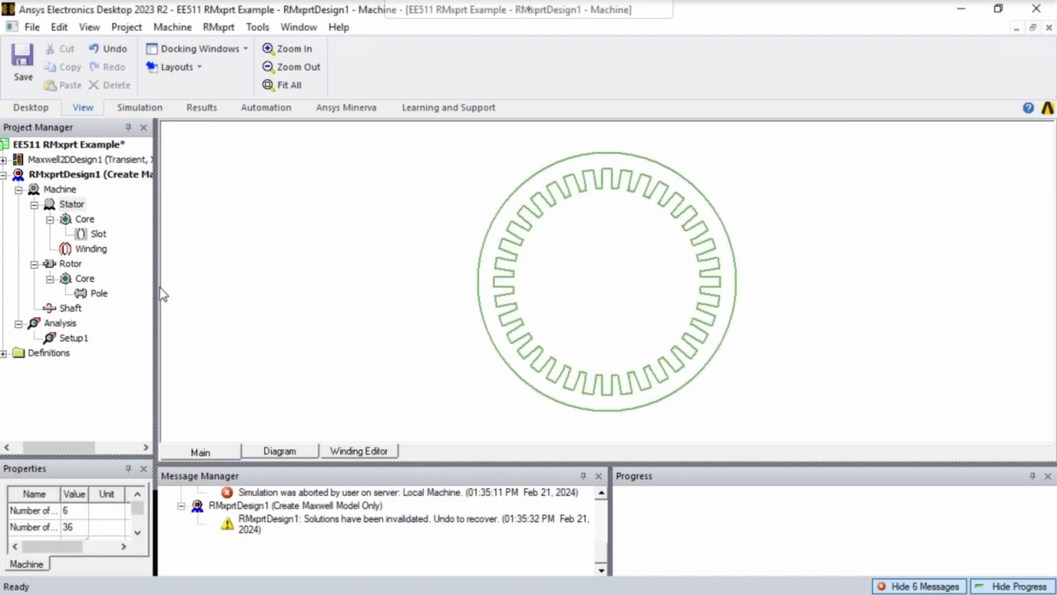
Step: Open the stator winding properties, accept them as they are, and examine the slot-by-slot phase layout in the winding editor
double_click(88, 249)
click(671, 447)
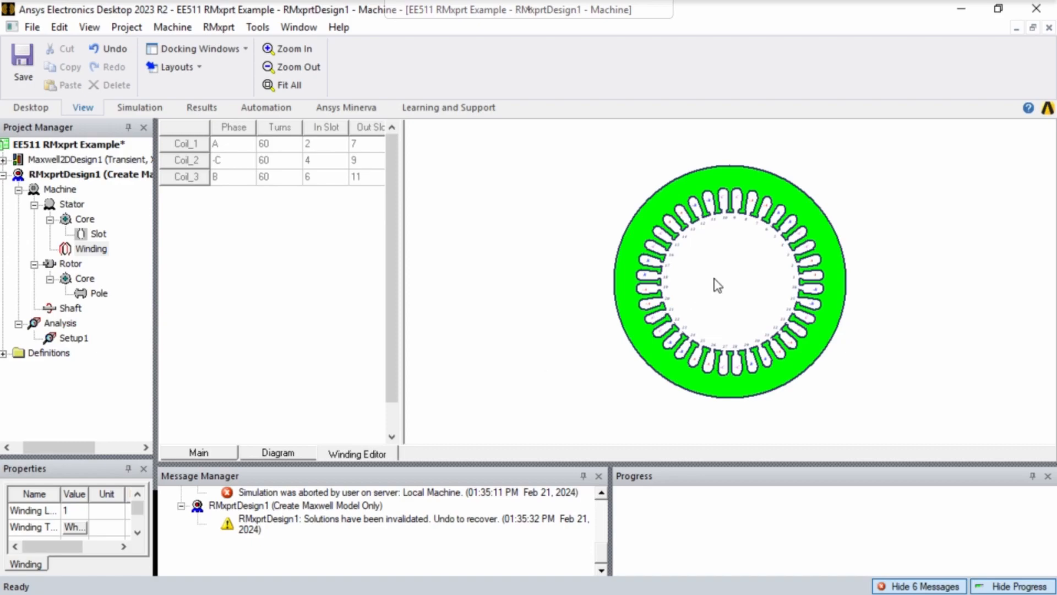
double_click(92, 250)
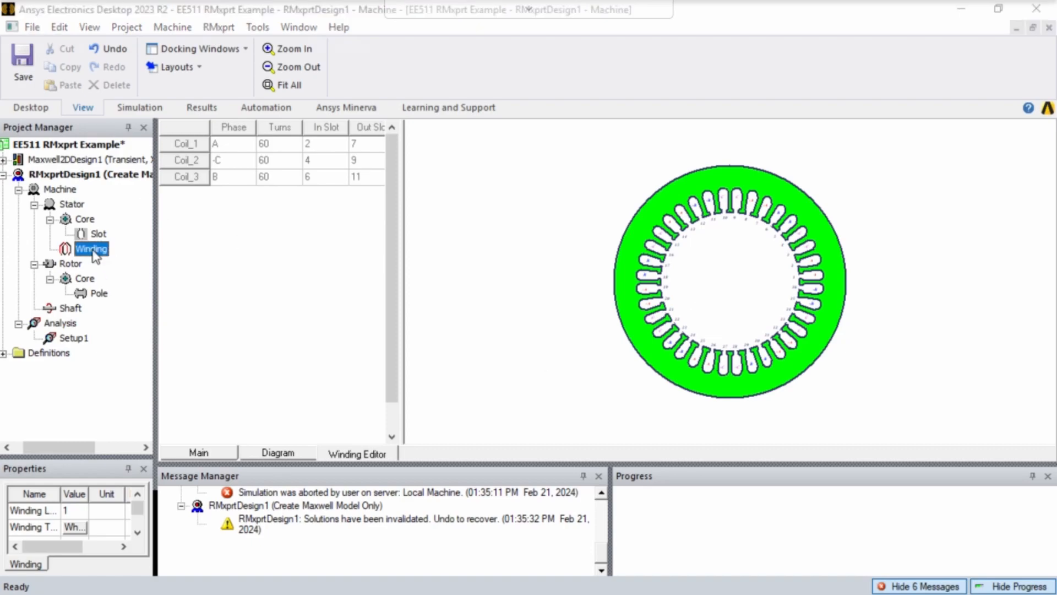
click(668, 449)
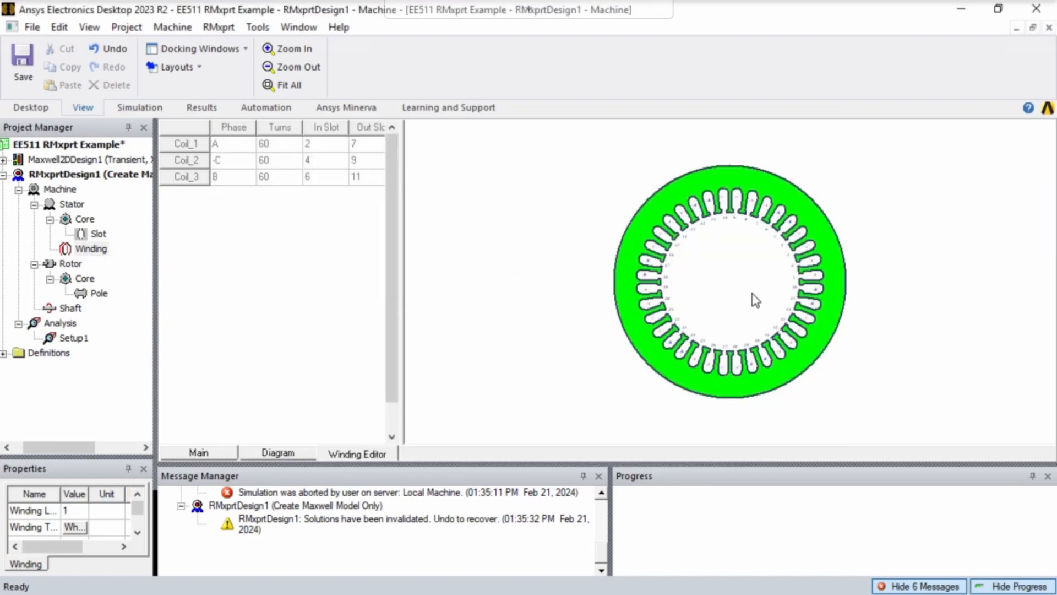
click(1049, 476)
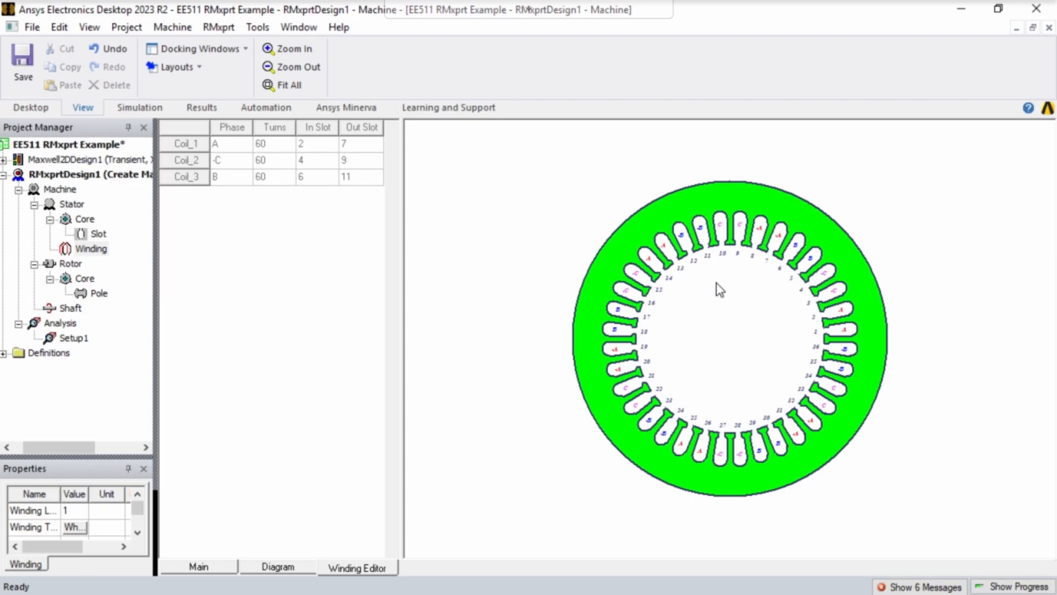
double_click(70, 264)
click(348, 213)
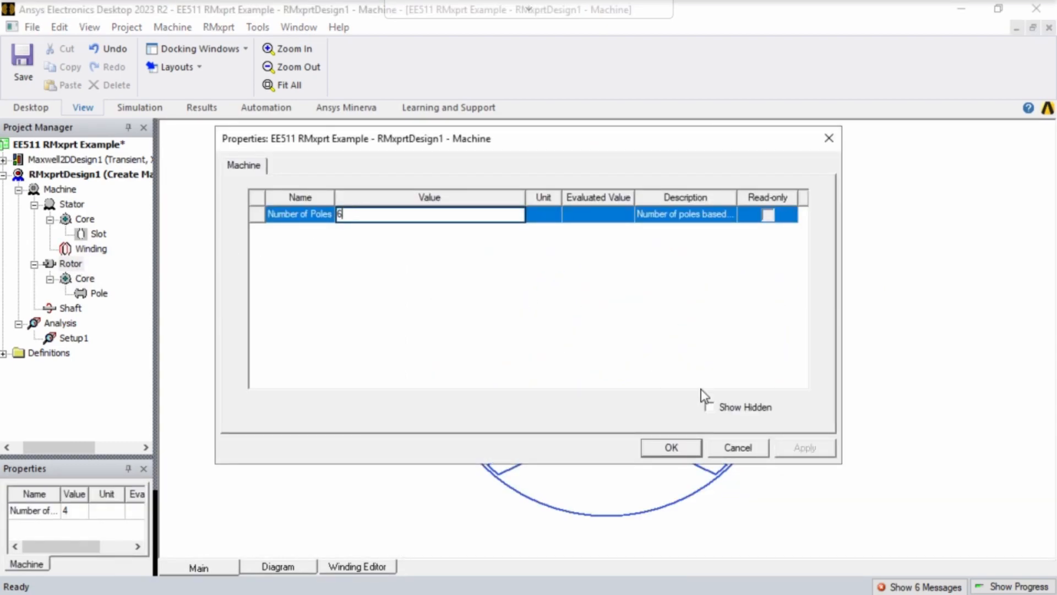
click(745, 449)
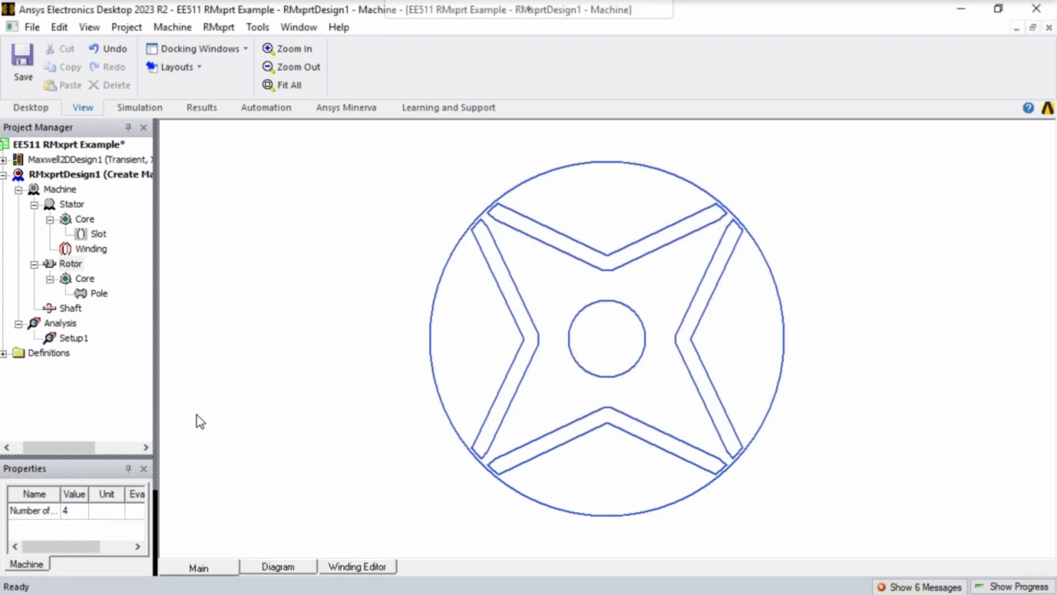
Step: Widen the project tree and save the project, agreeing to delete the invalid solution data
drag(155, 390, 191, 389)
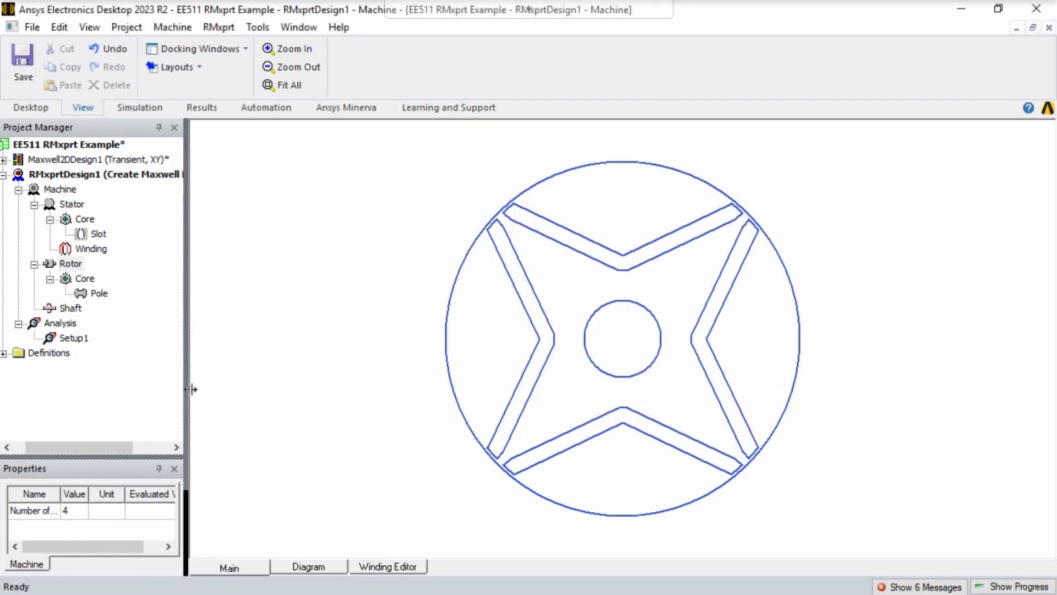
drag(81, 451, 72, 451)
click(22, 60)
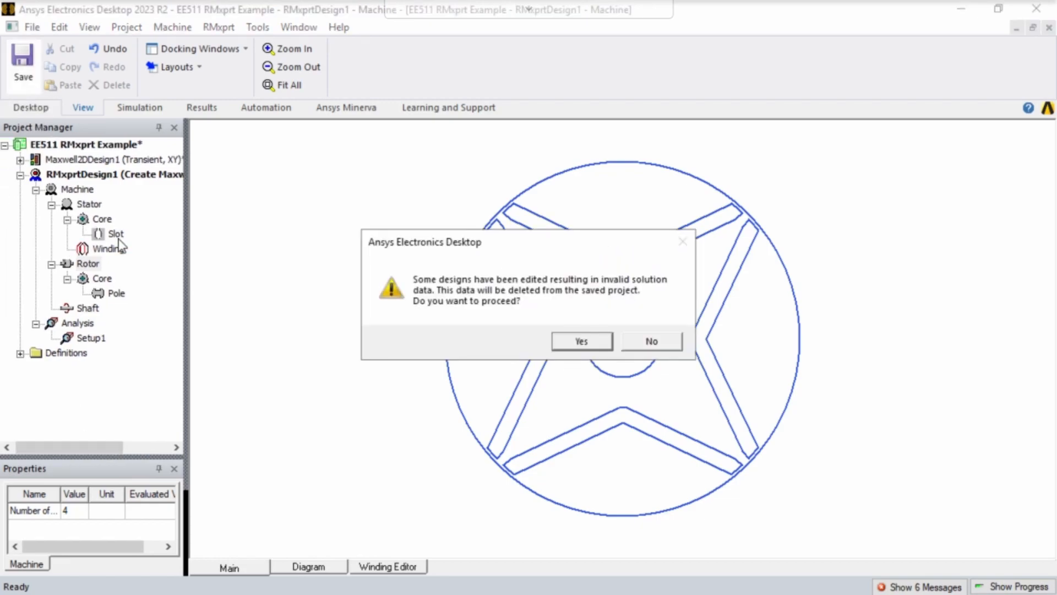
click(578, 339)
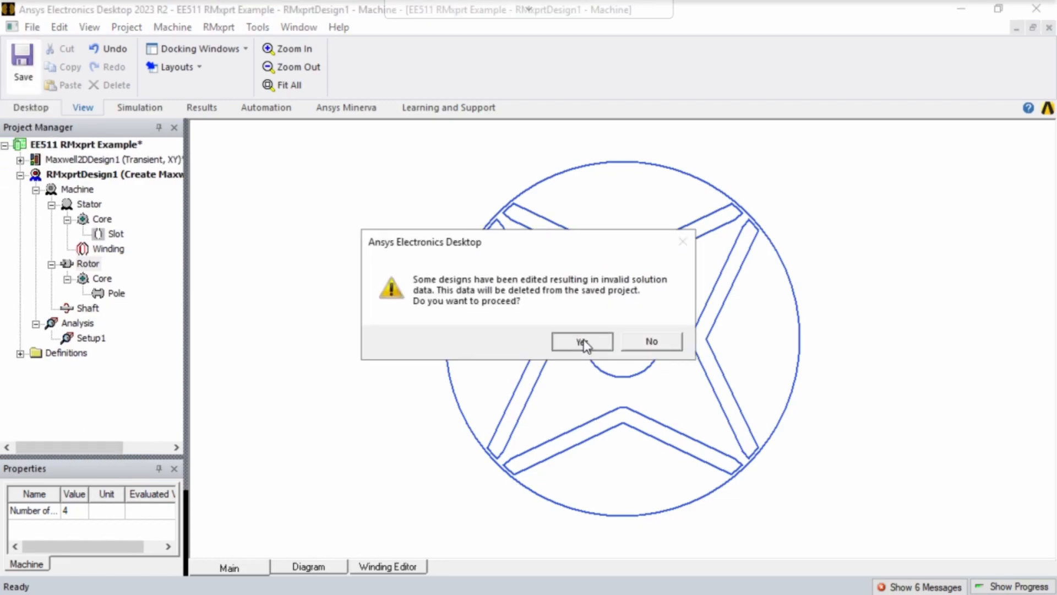
Step: Try to create a Maxwell 2D design from the RMxprt Setup1 and check the resulting messages about the machine's poles
right_click(91, 338)
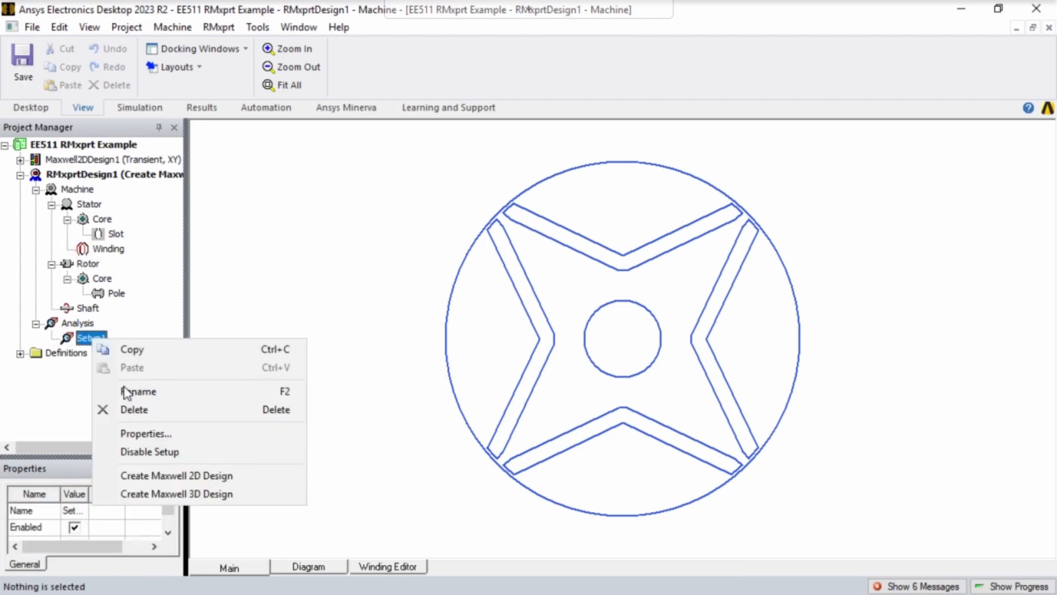
click(178, 475)
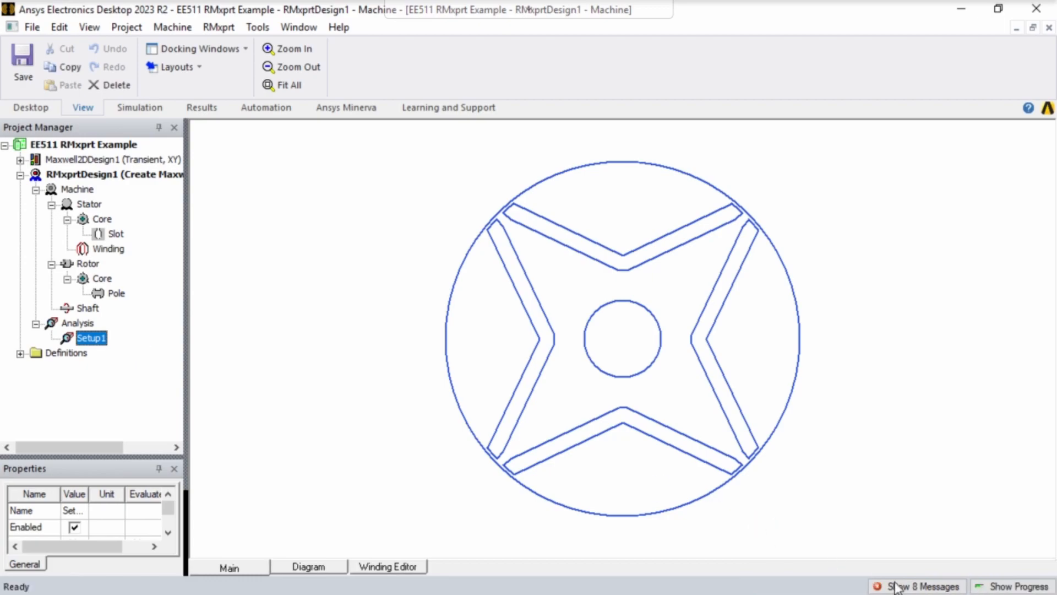
click(932, 589)
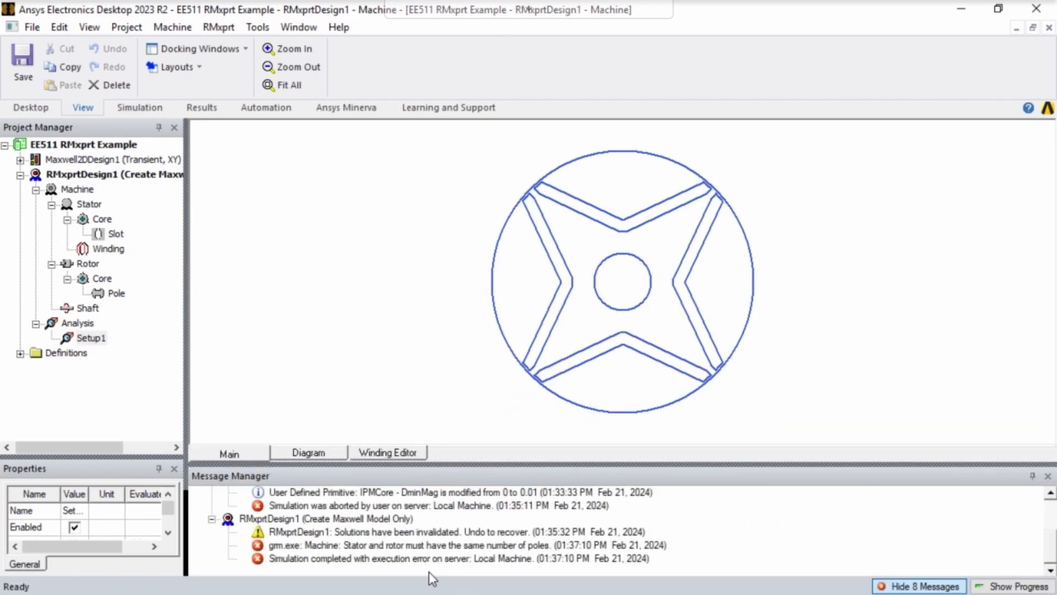
click(471, 544)
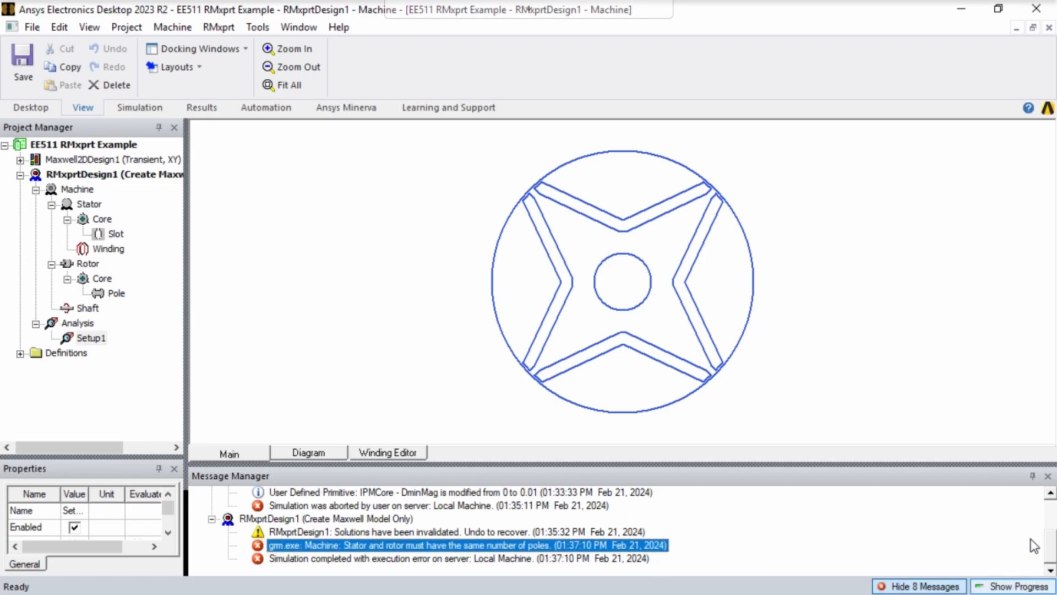
click(1048, 476)
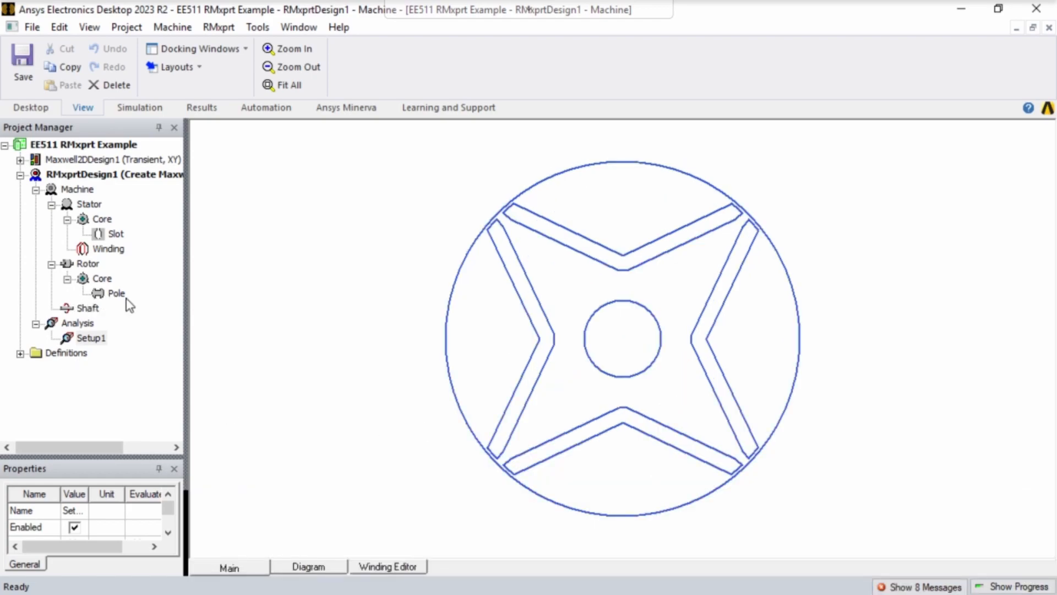
Step: Set the rotor's Number of Poles to 6
double_click(93, 264)
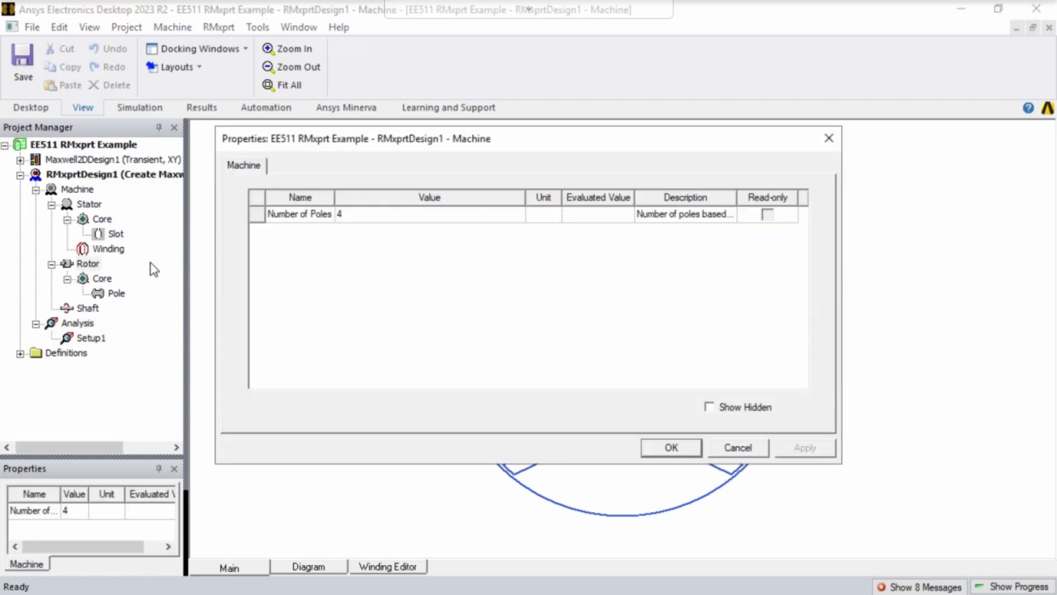
click(343, 217)
click(354, 216)
text(6)
click(693, 451)
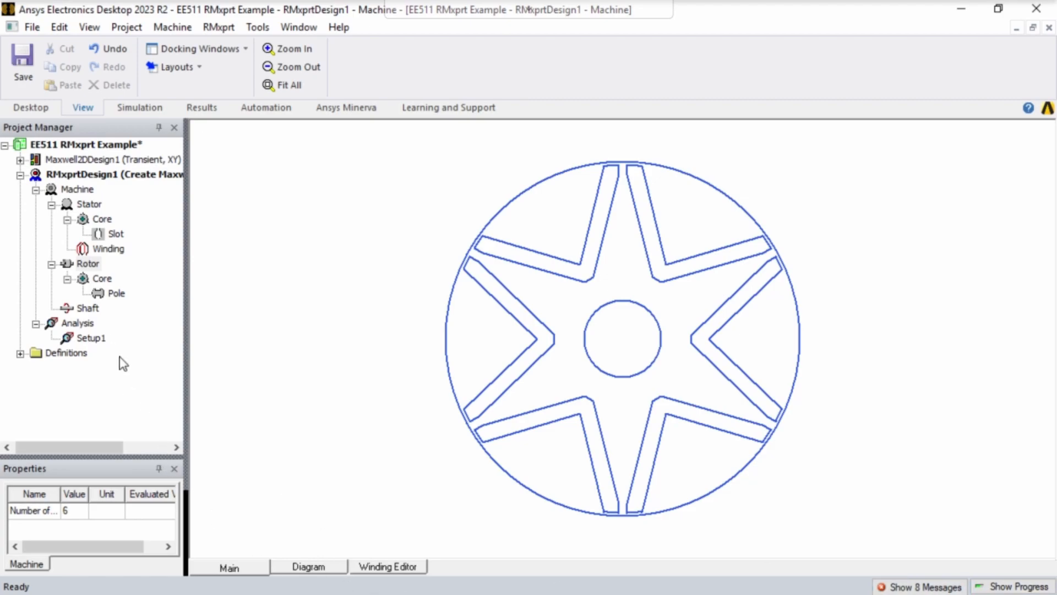
Step: Create a Maxwell 2D design from the RMxprt Setup1 and analyze Setup1 of the new Maxwell2DDesign2
right_click(100, 339)
click(206, 465)
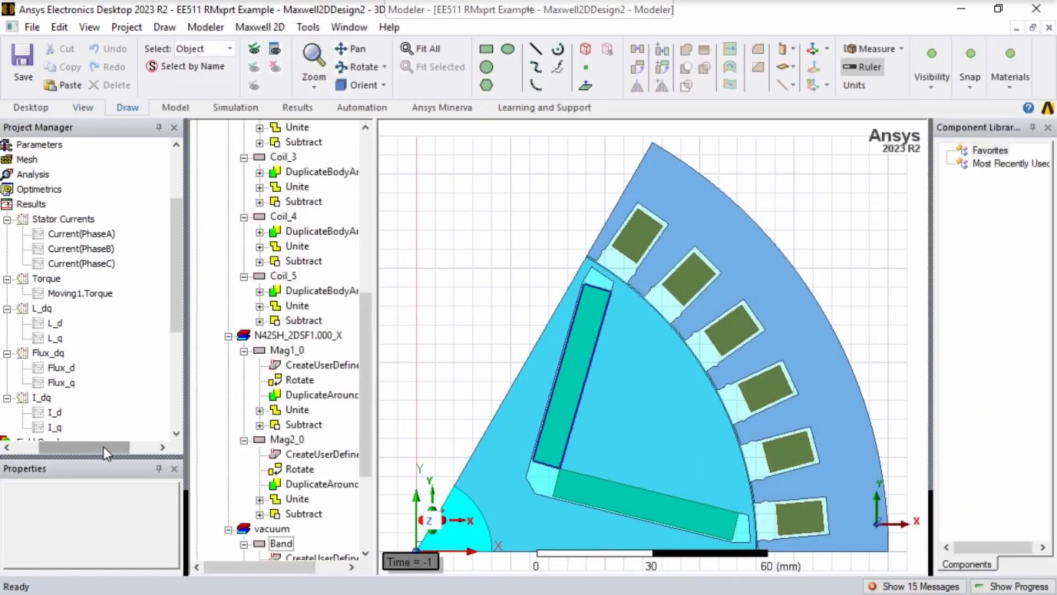
drag(104, 447, 82, 448)
scroll(97, 348, down, 2)
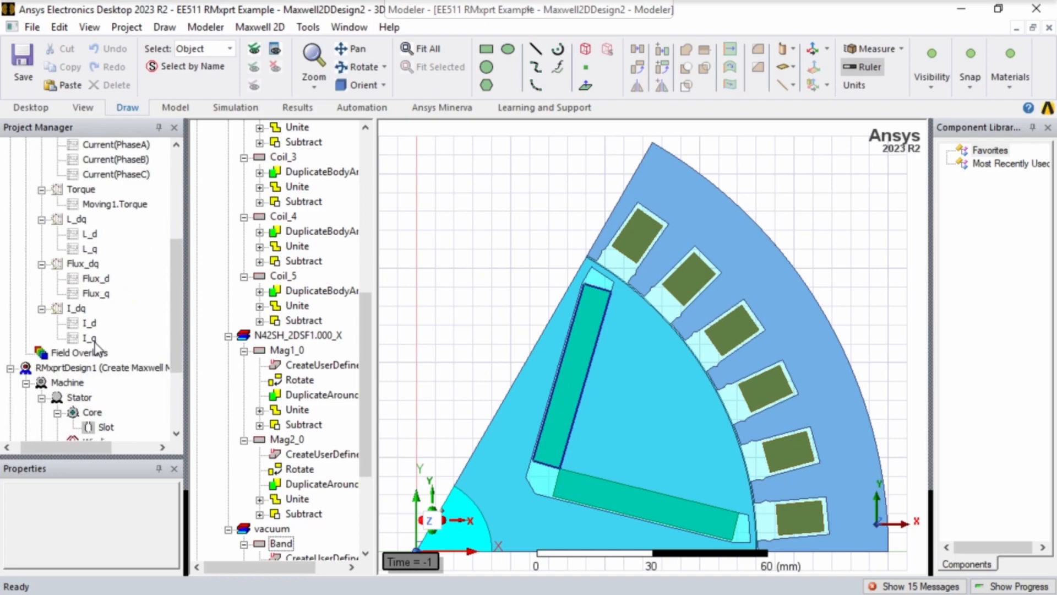
scroll(97, 348, up, 4)
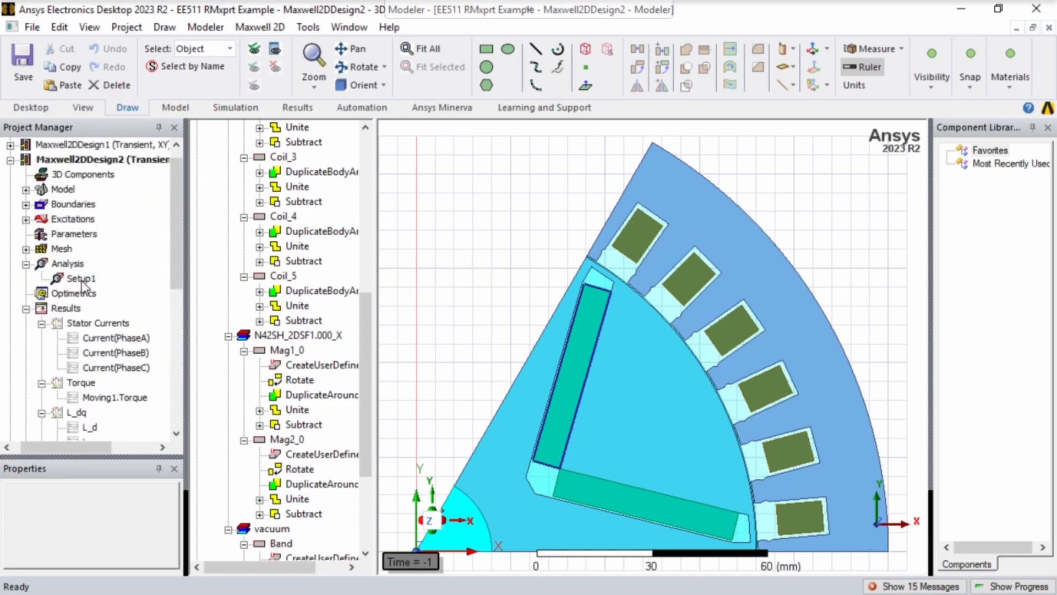
right_click(85, 281)
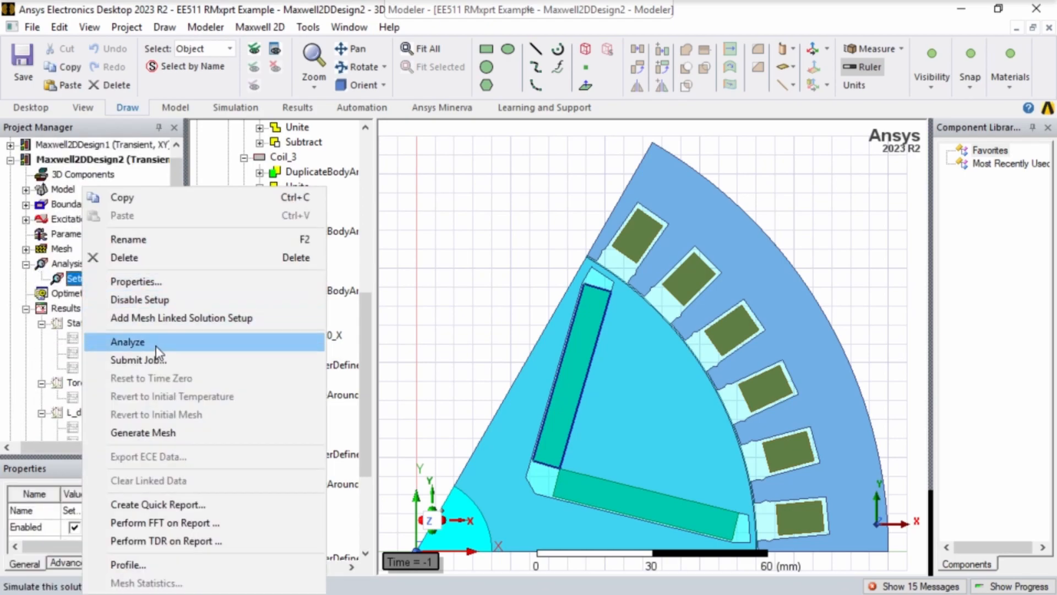
click(154, 342)
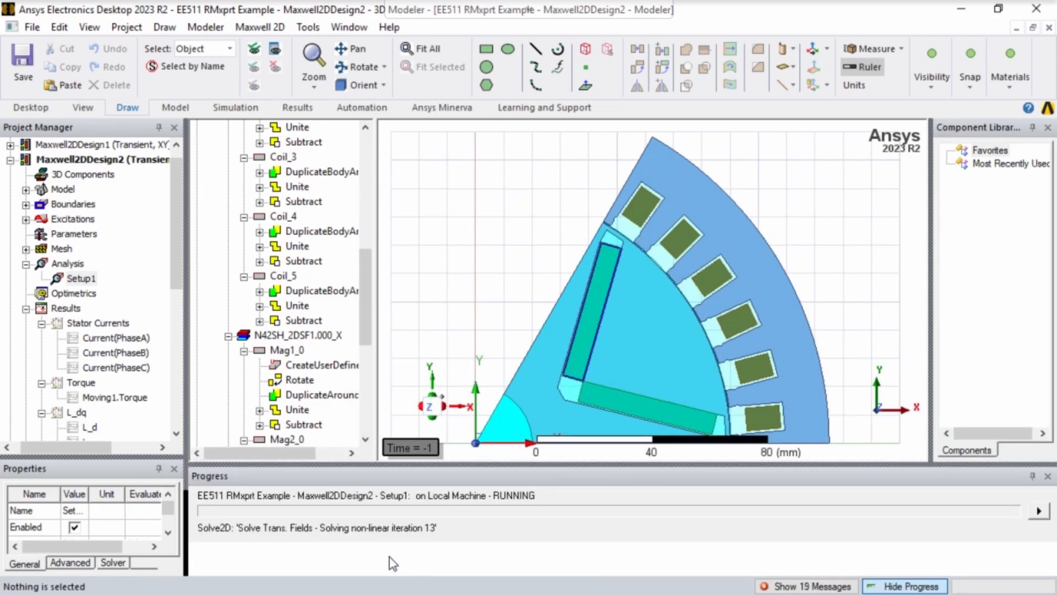
Step: Display the Torque plot of Maxwell2DDesign2 while the transient solution runs
scroll(73, 352, down, 1)
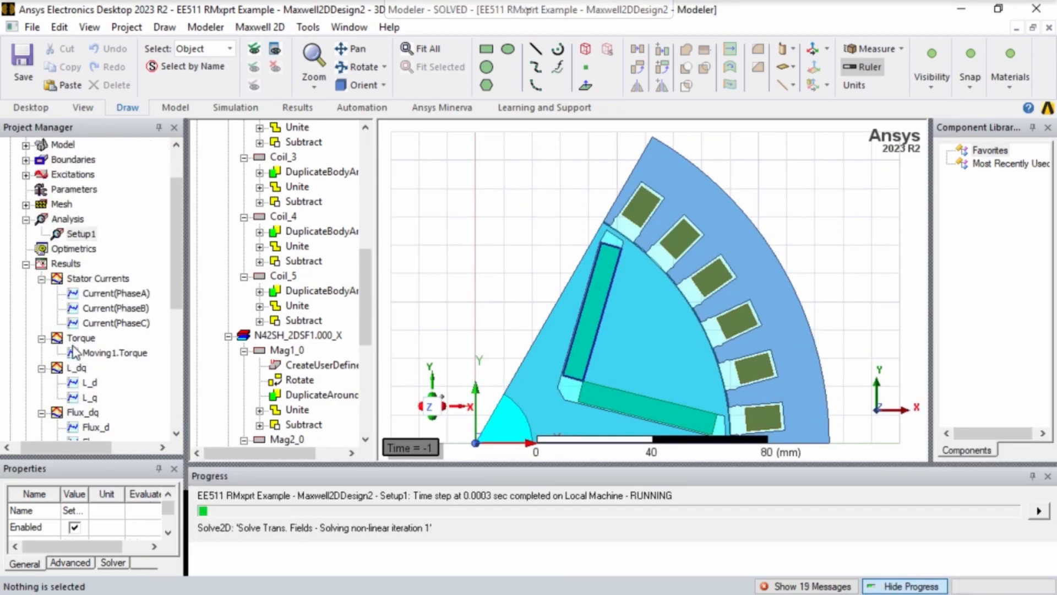
double_click(82, 338)
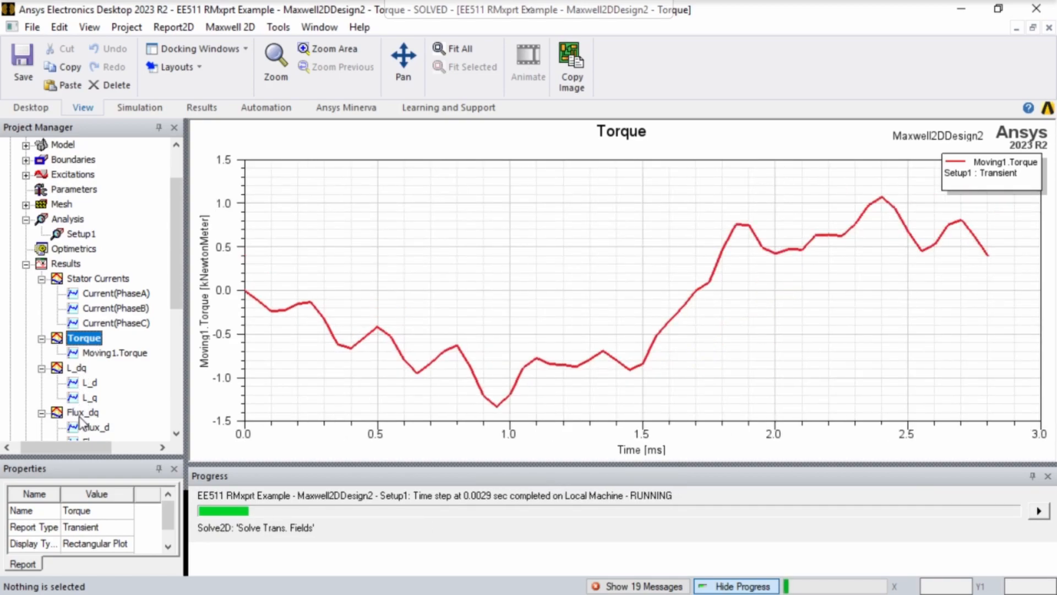
Step: Expand the excitations of Maxwell2DDesign2 and review the PhaseA winding's voltage expression and parameters without changing them
scroll(62, 294, up, 1)
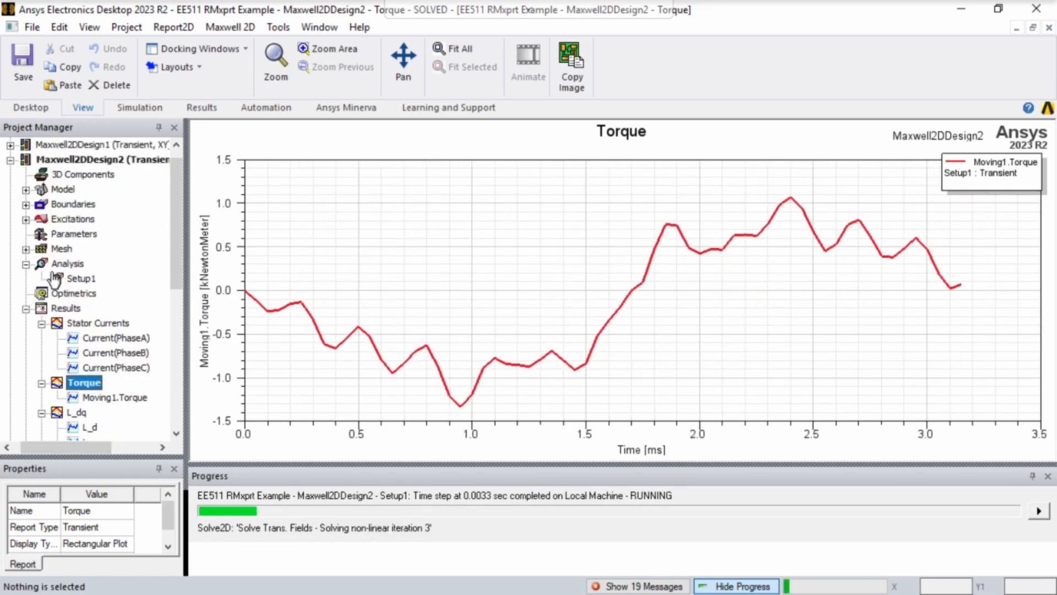
click(26, 219)
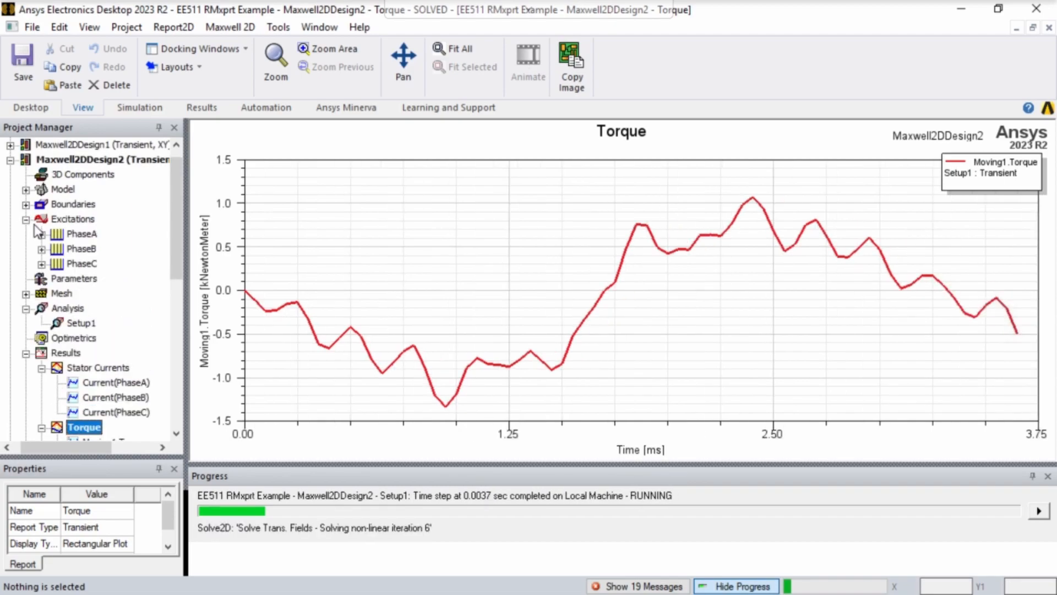
click(41, 234)
click(88, 235)
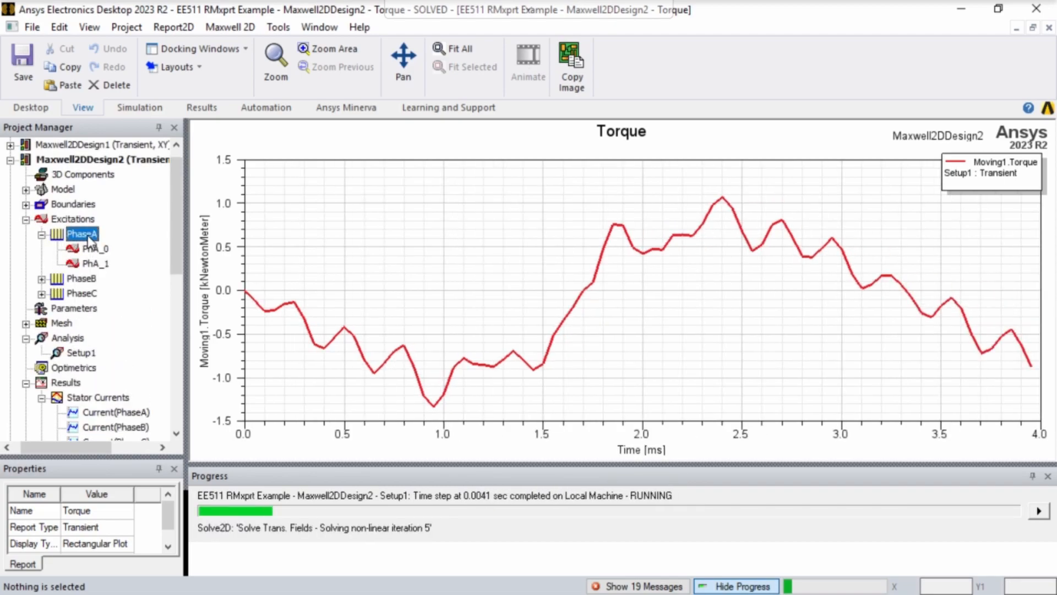
double_click(88, 237)
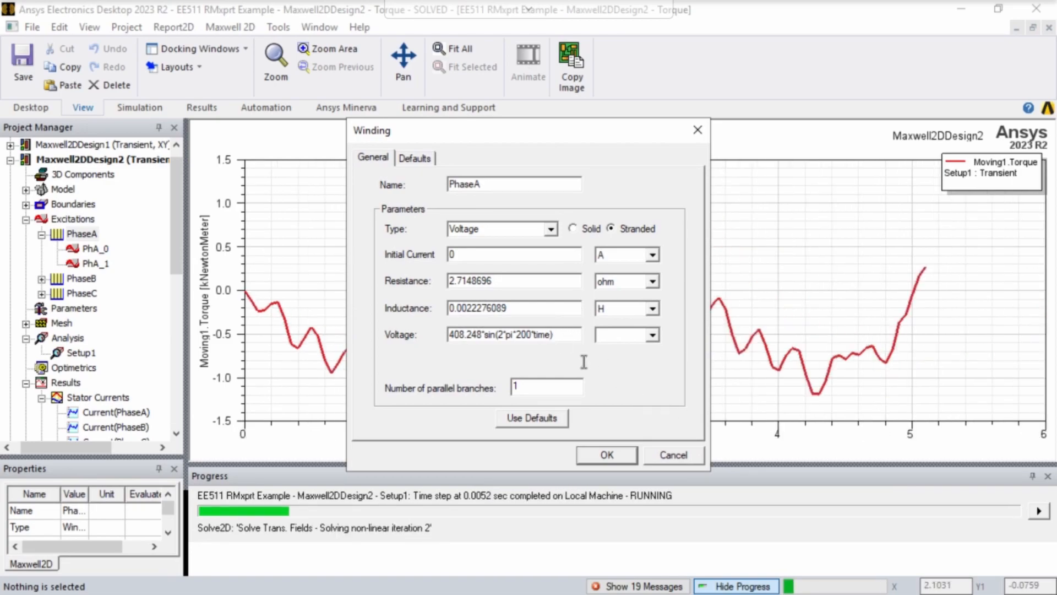
click(591, 455)
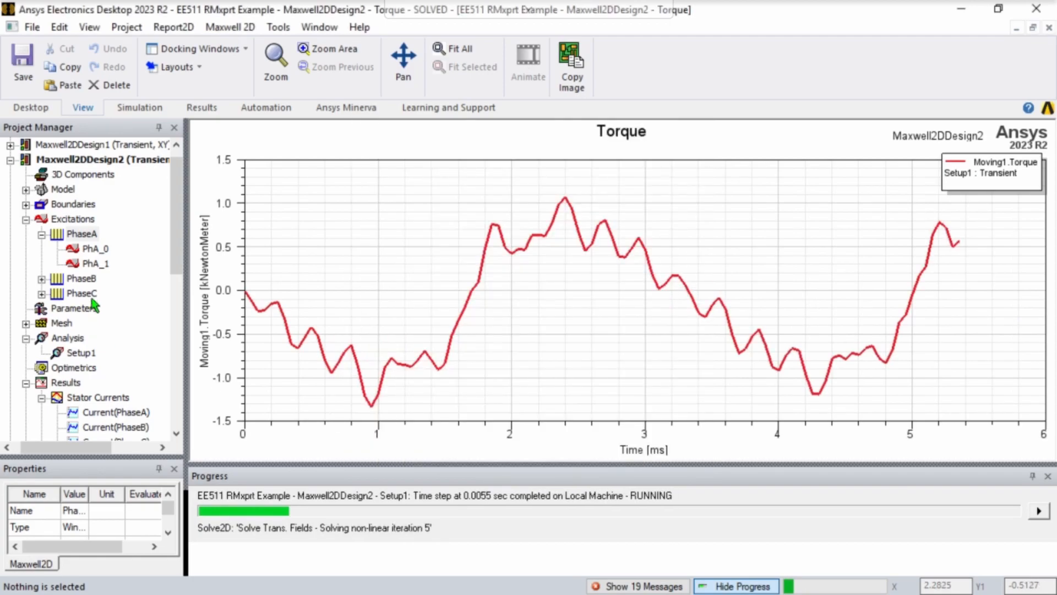
Step: Expand the PhaseB and PhaseC windings and set PhaseB's voltage to 408.248*sin(2*pi*200*time+2*pi/3)
click(41, 278)
click(41, 324)
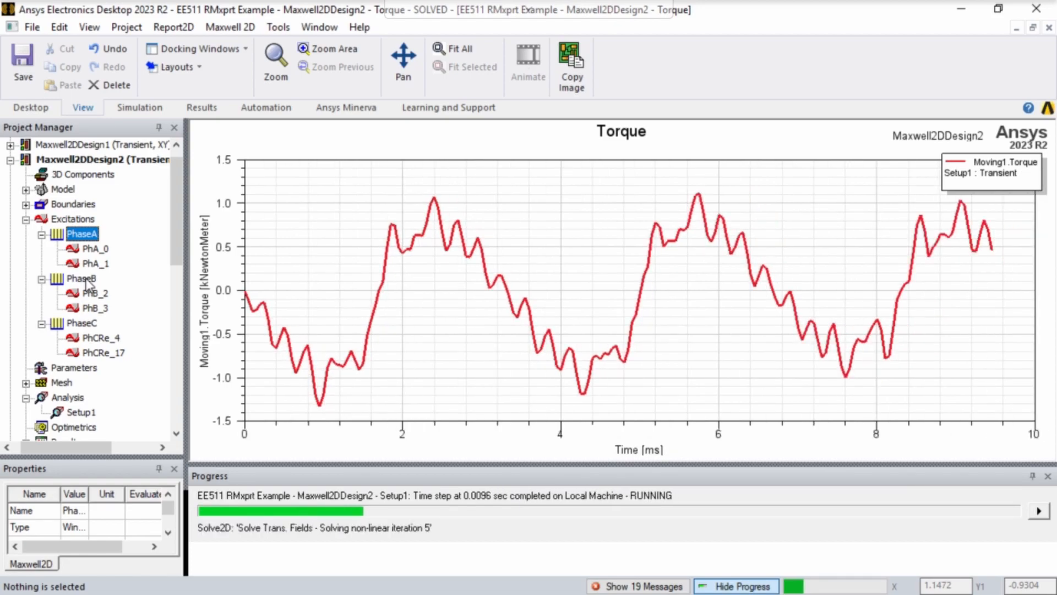
double_click(87, 280)
click(554, 335)
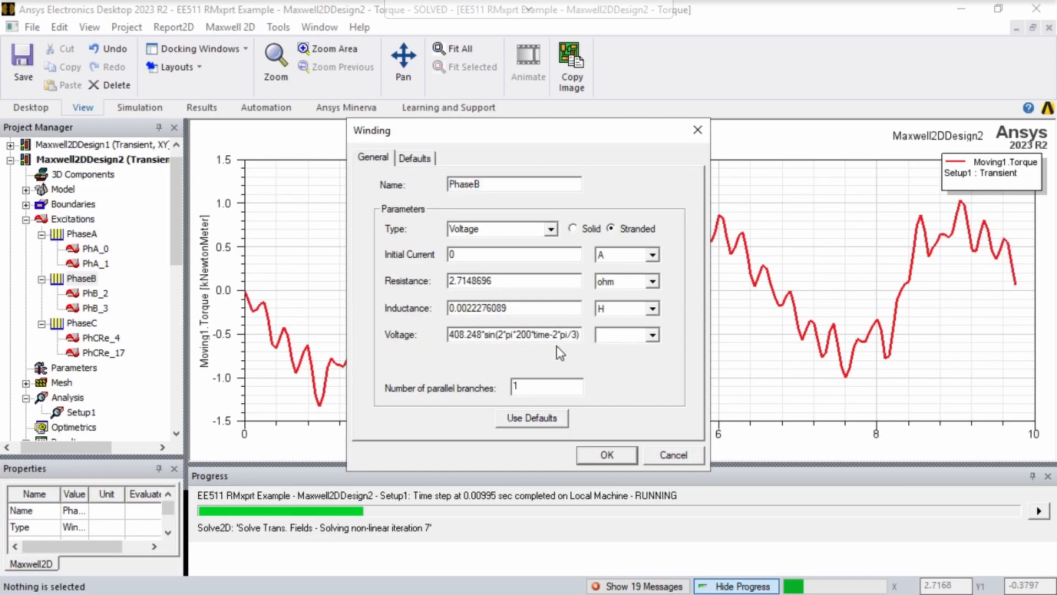
key(BackSpace)
text(+)
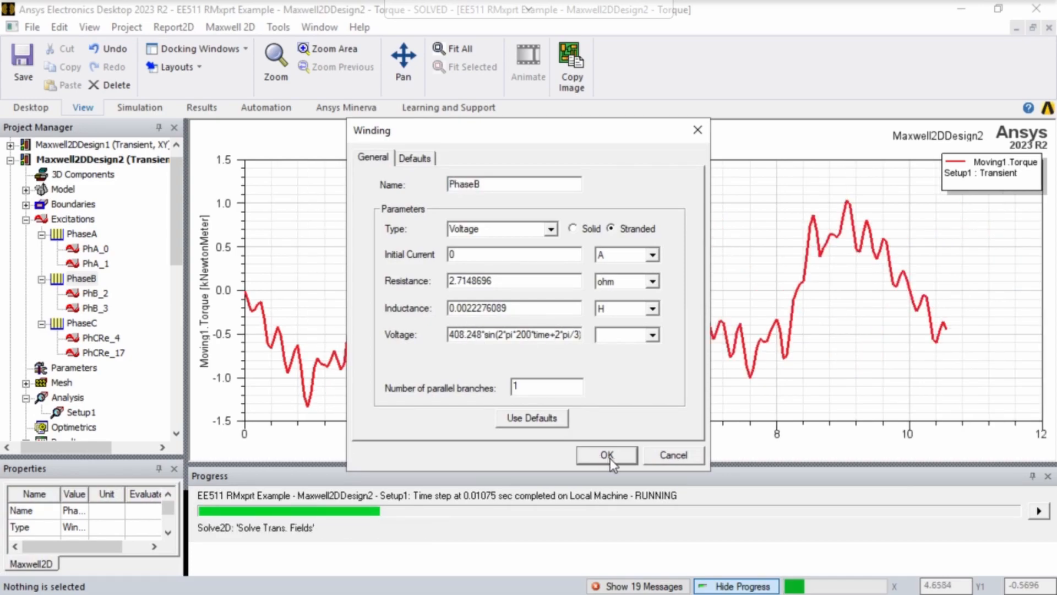
click(609, 457)
Step: Set the PhaseC winding's voltage to 408.248*sin(2*pi*200*time-2*pi/3)
double_click(84, 326)
click(555, 336)
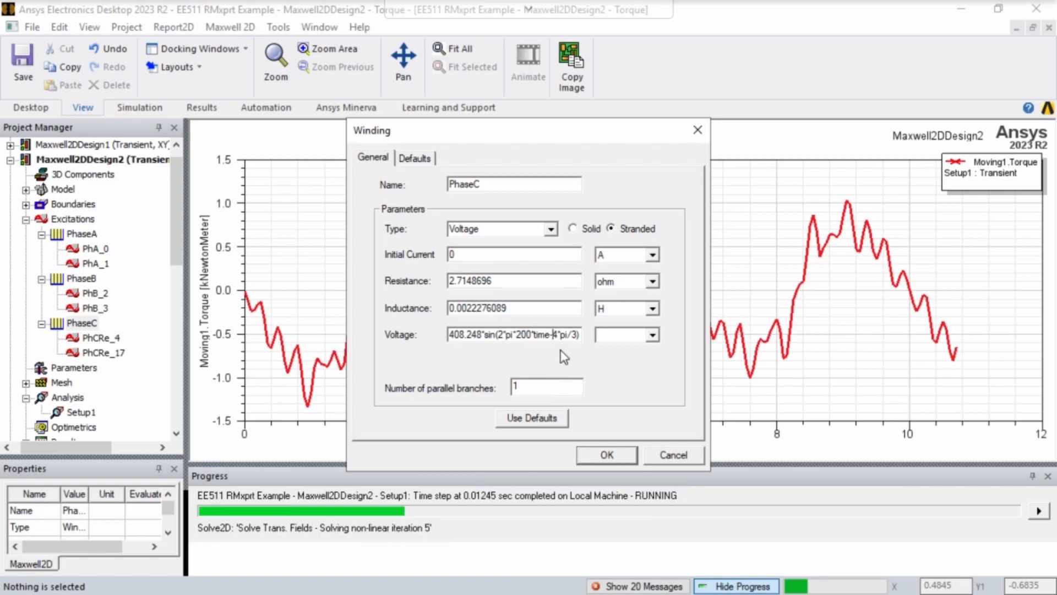
key(BackSpace)
key(BackSpace)
text(2)
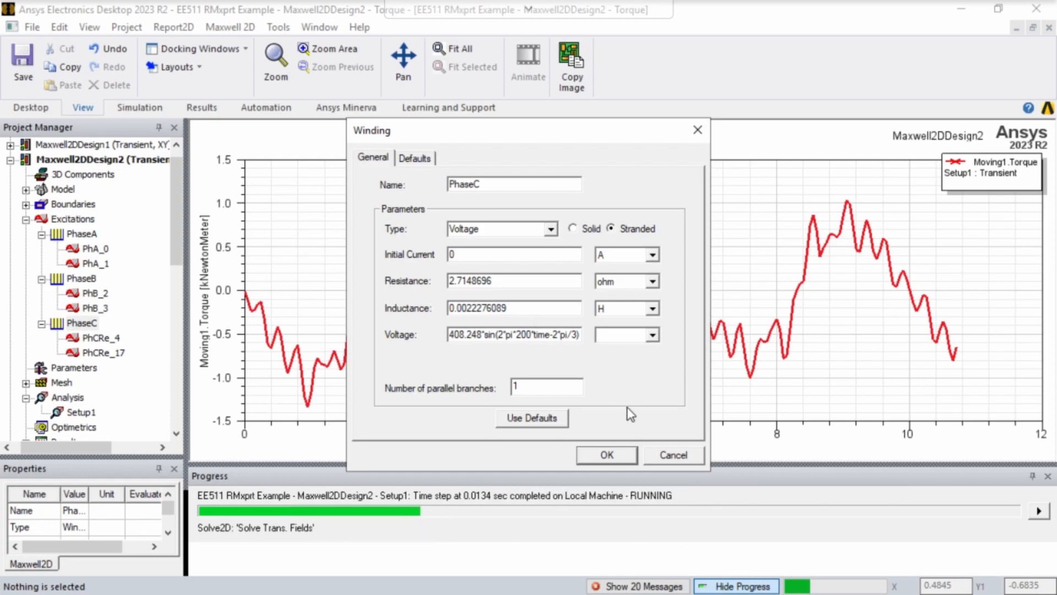
click(607, 455)
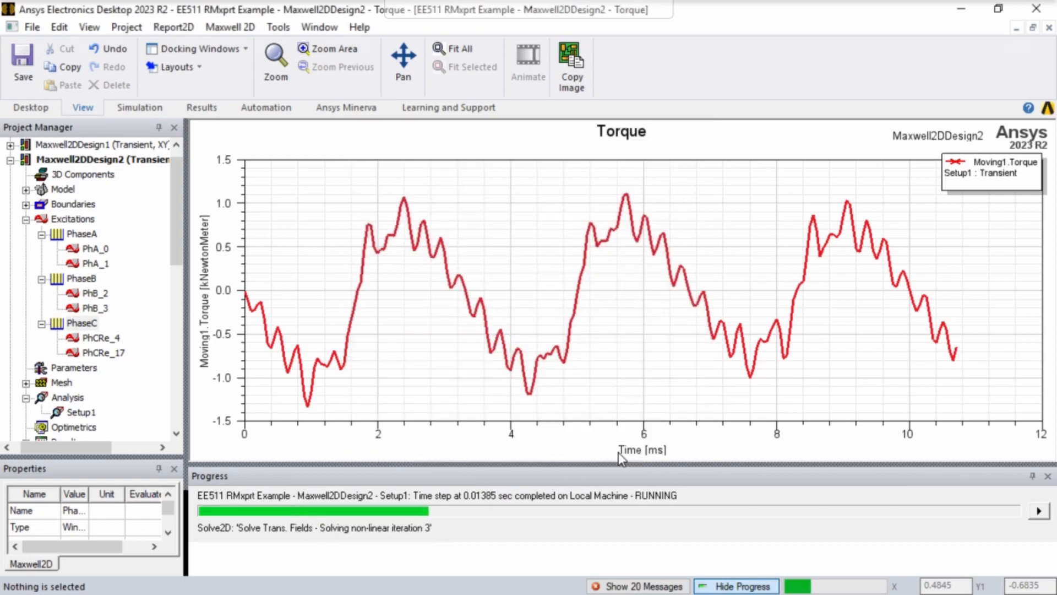
Step: Save the project, agreeing to abort the running simulation, and recheck the PhaseB winding definition
click(23, 69)
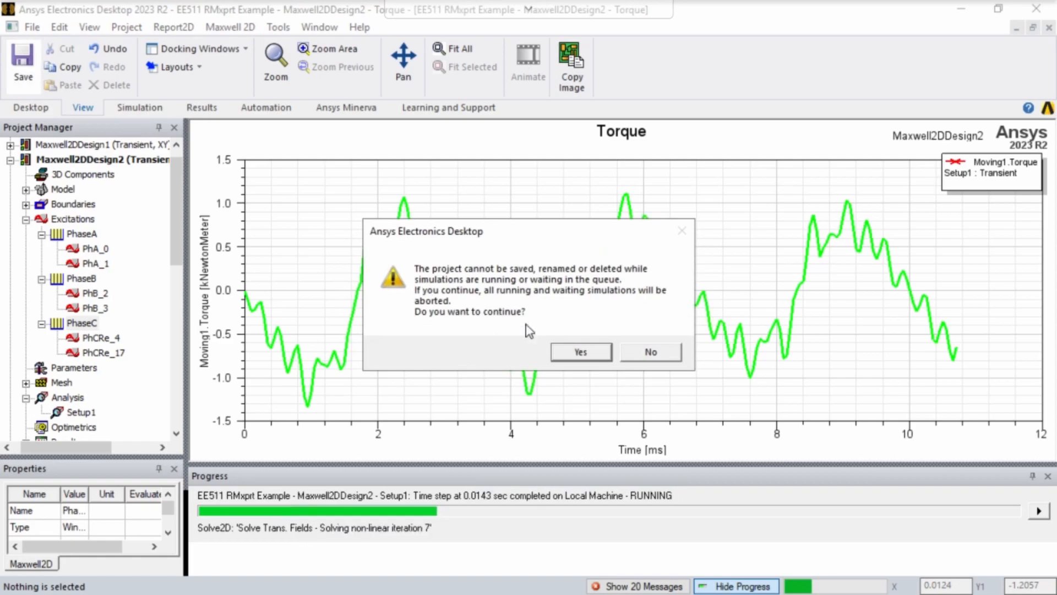
click(577, 350)
click(572, 341)
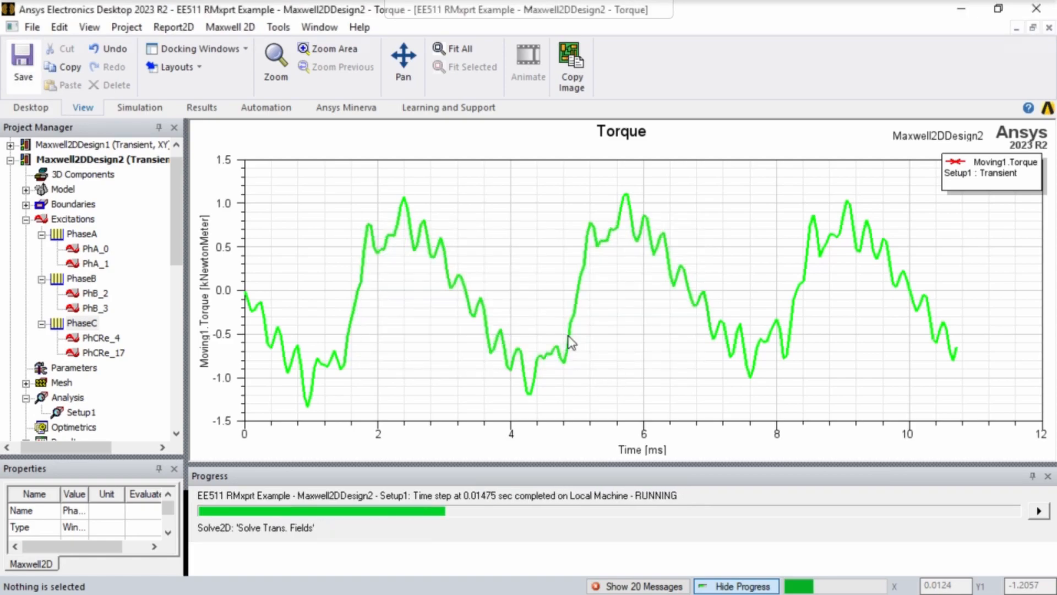
double_click(81, 278)
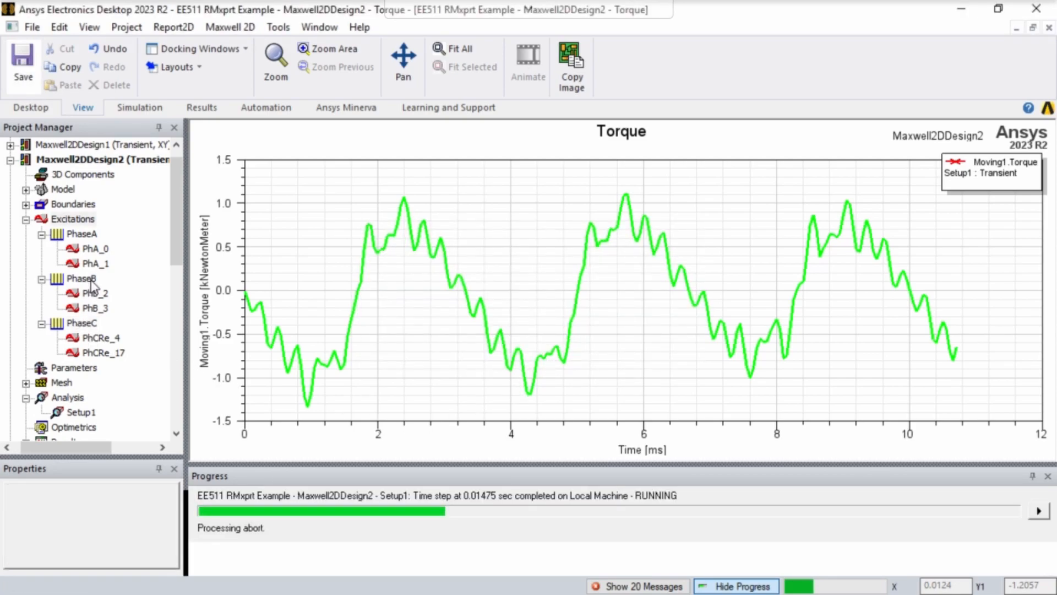
click(605, 455)
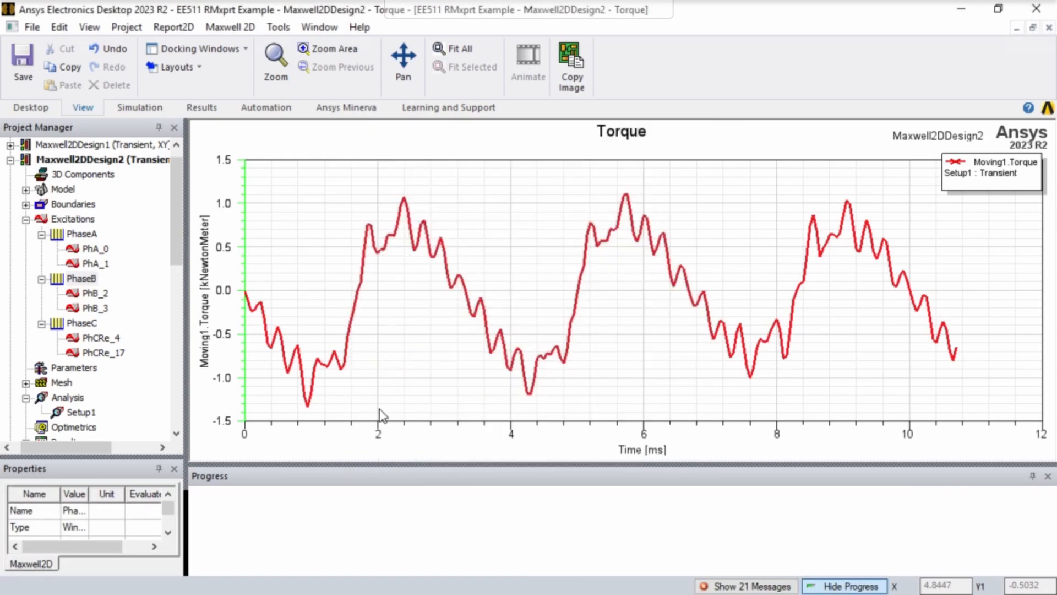
Step: Analyze Setup1 of Maxwell2DDesign2 again with the swapped phase voltages
scroll(85, 369, down, 1)
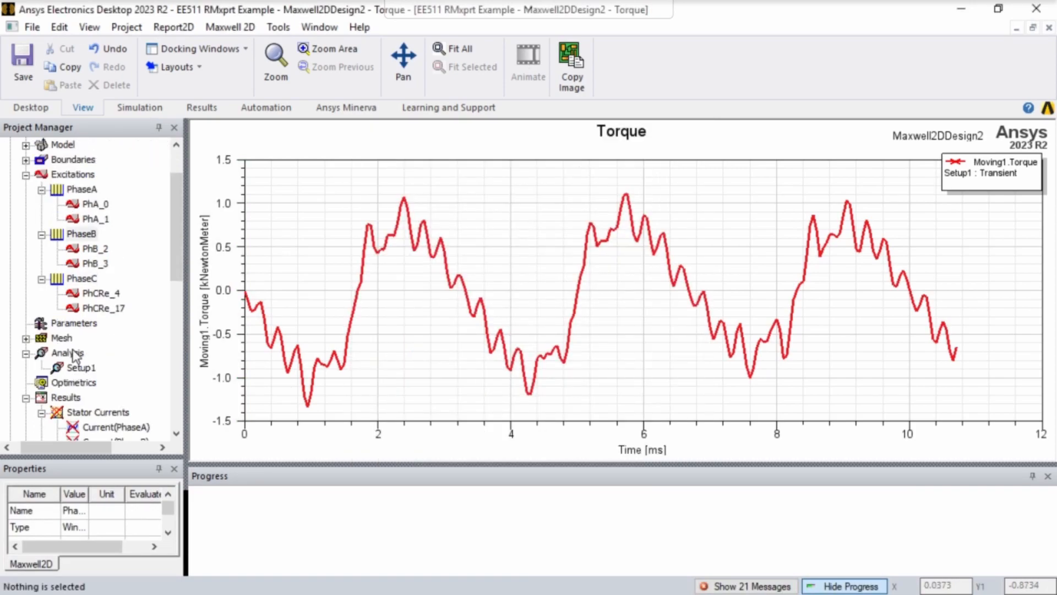
right_click(81, 369)
click(128, 343)
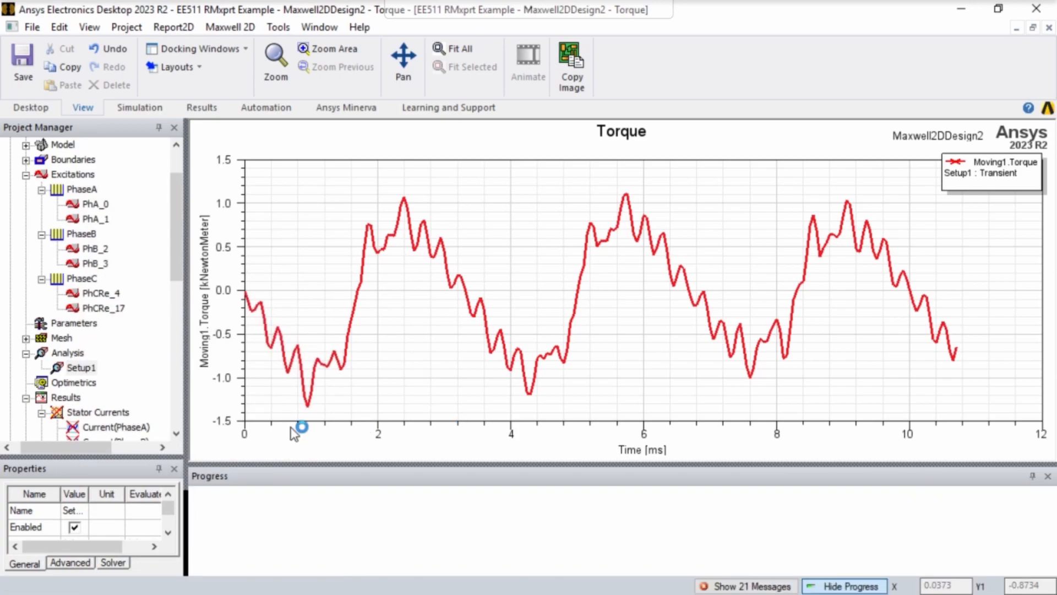
Step: Review the type and mechanical settings of MotionSetup1 in Maxwell2DDesign2 without changing them
scroll(83, 380, up, 2)
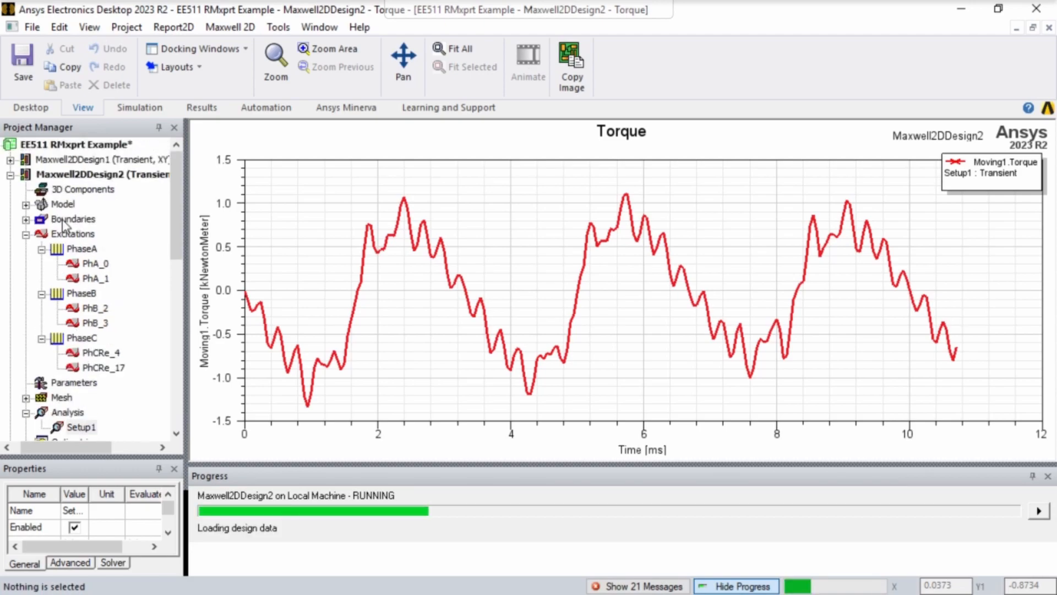
click(26, 205)
click(41, 219)
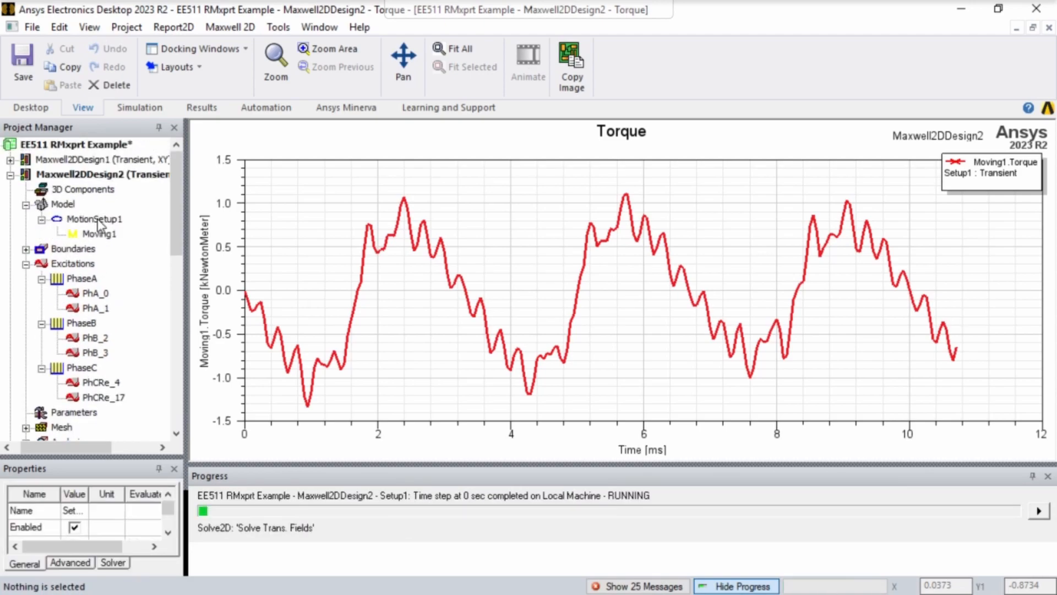
double_click(98, 220)
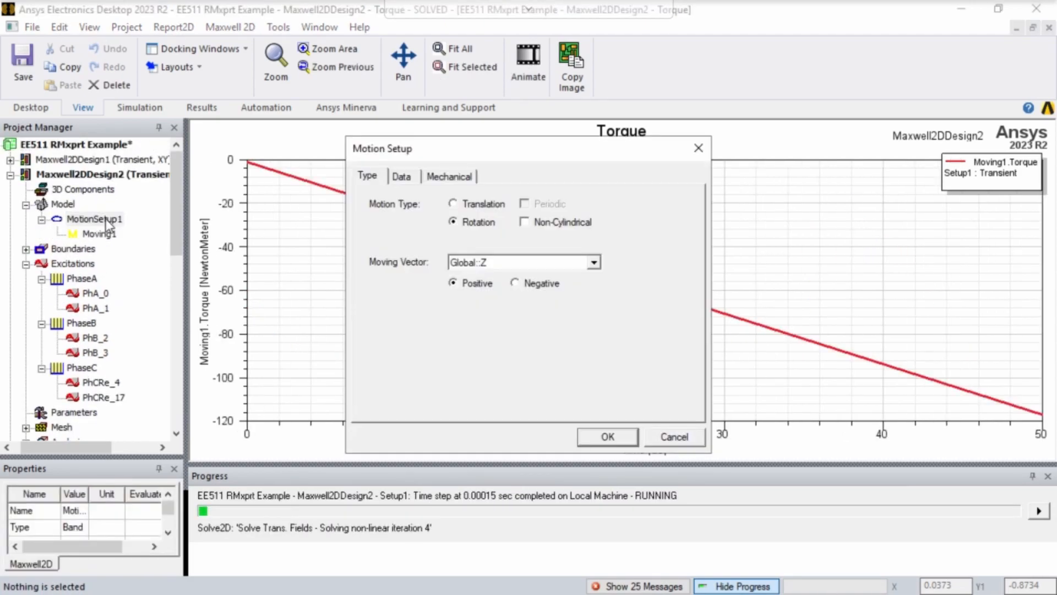
click(448, 176)
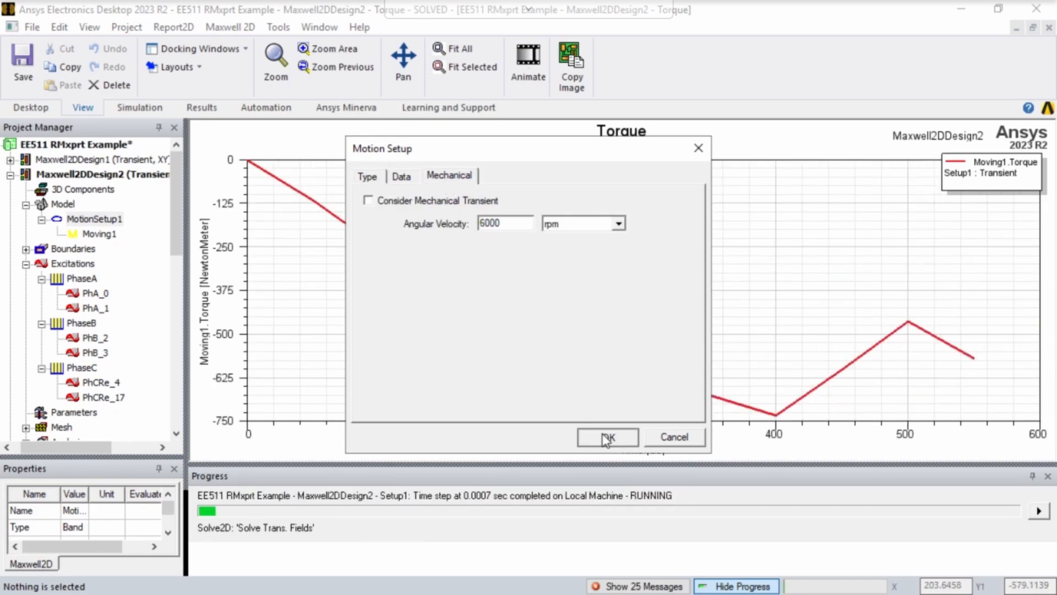
click(608, 436)
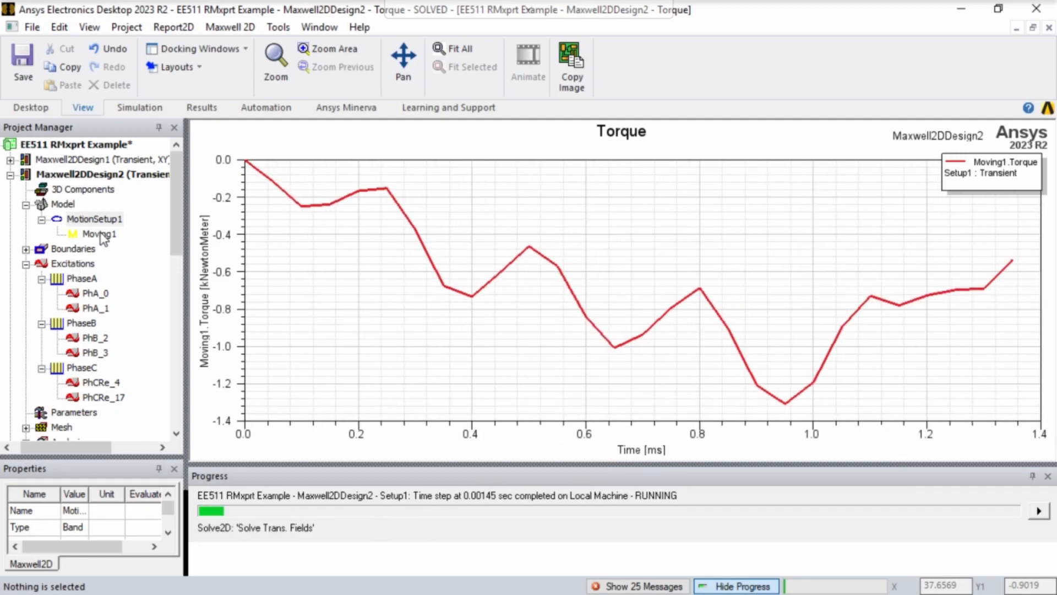
Step: Expand the boundaries of Maxwell2DDesign2, show its 2D model and highlight the Dependent1 and Independent1 boundaries
click(26, 249)
click(89, 219)
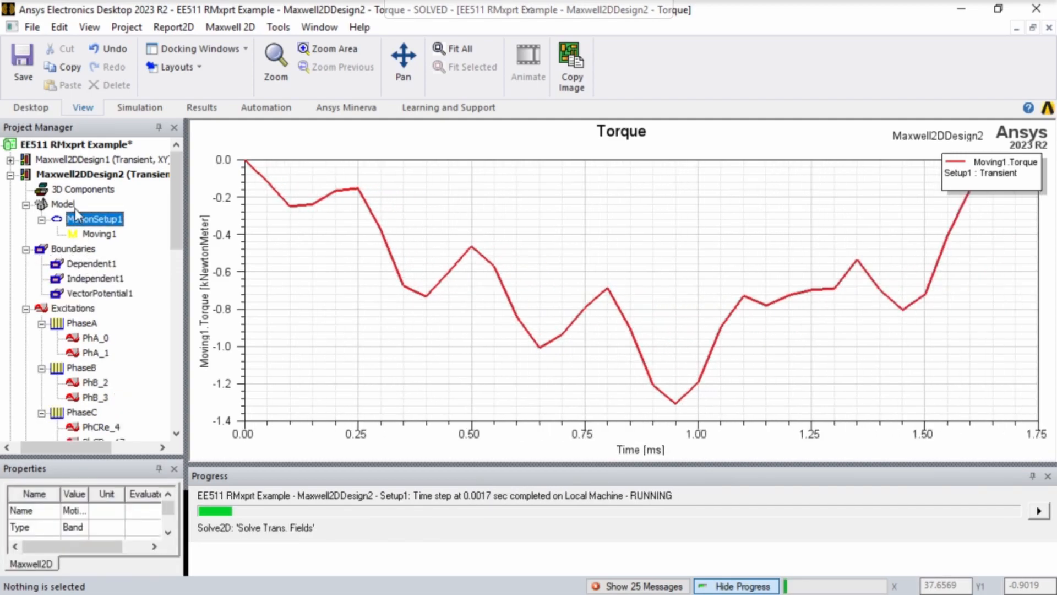
double_click(99, 175)
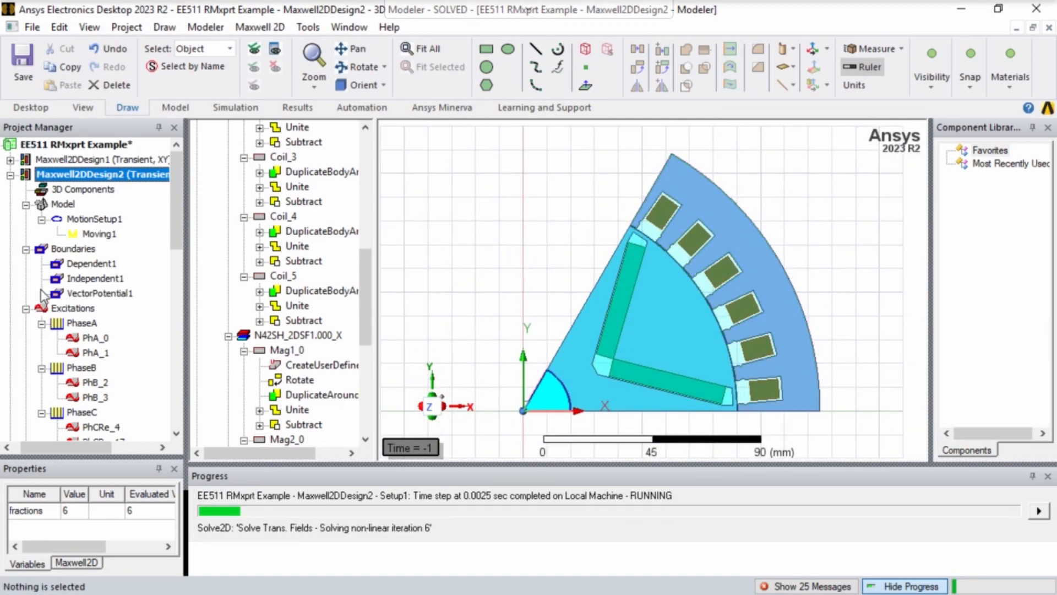
click(91, 263)
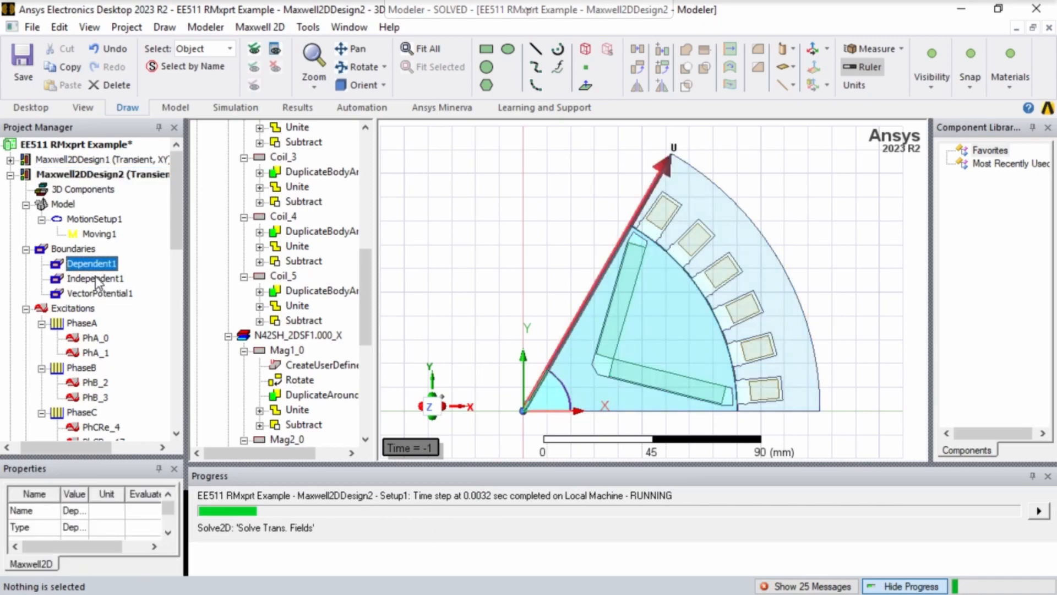
click(93, 278)
click(540, 171)
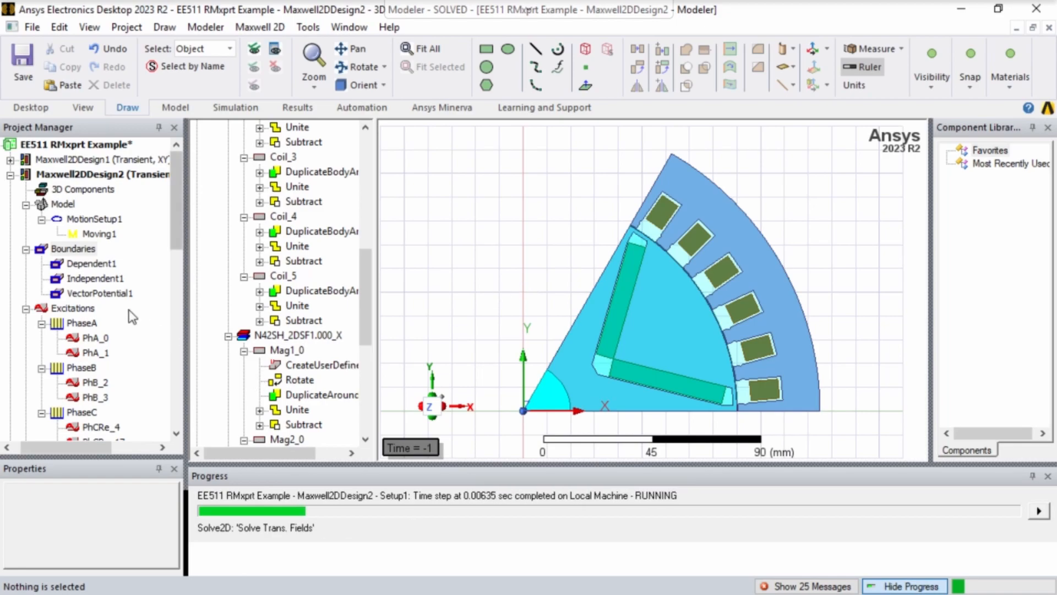
Step: Expand the mesh operations of Maxwell2DDesign2 and look through its mesh, analysis and results entries
scroll(110, 315, down, 2)
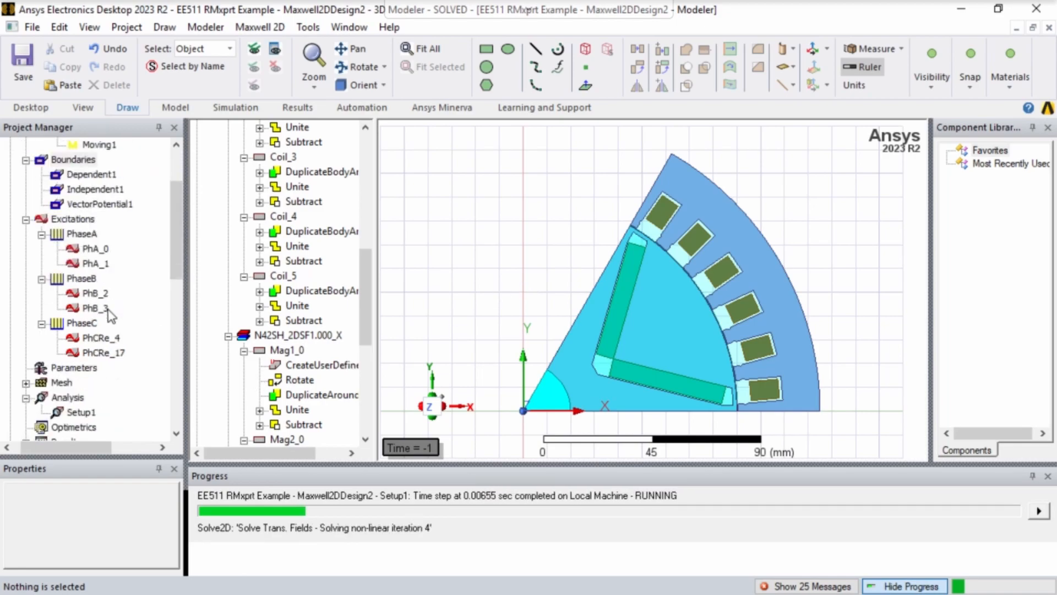
click(26, 384)
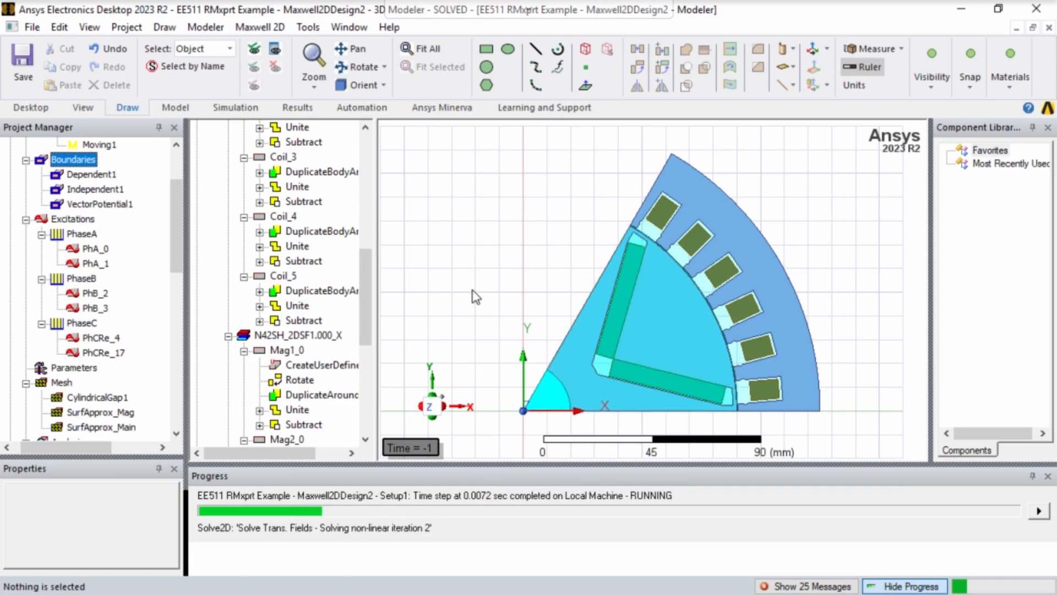
scroll(138, 331, down, 1)
scroll(96, 358, up, 1)
scroll(96, 358, down, 3)
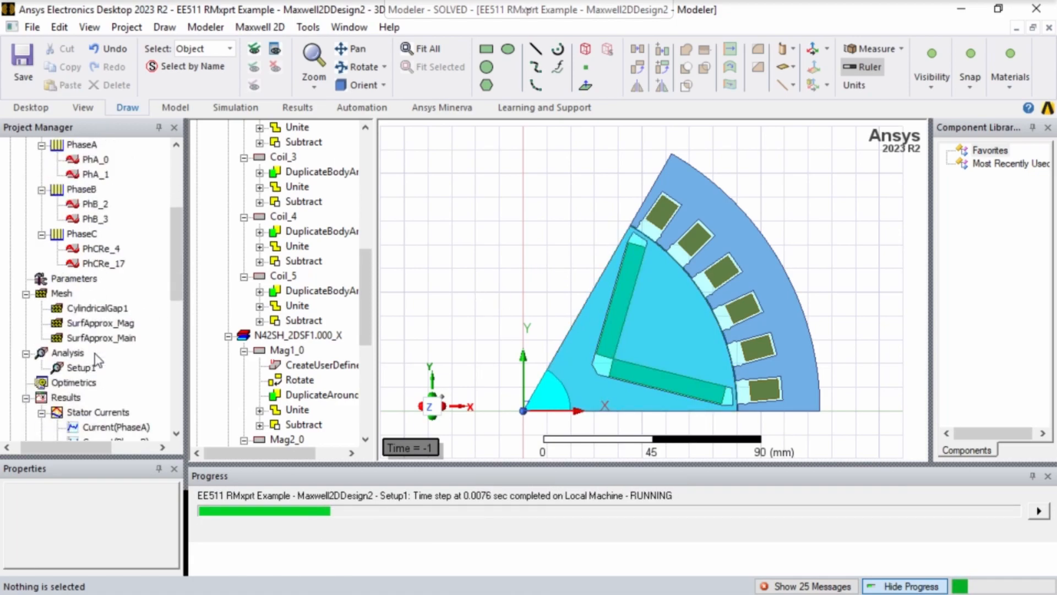
scroll(96, 358, up, 6)
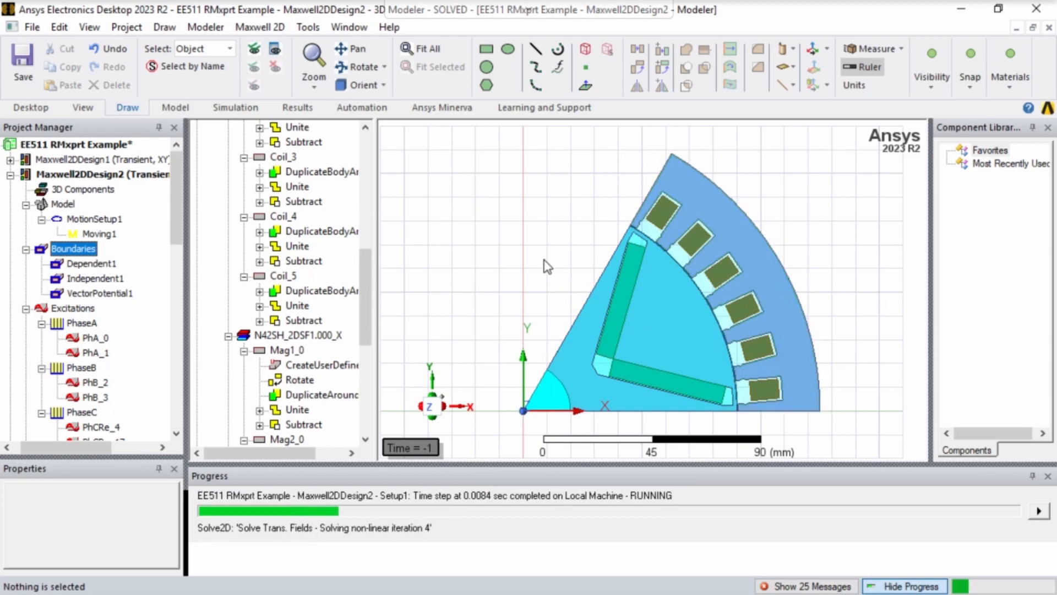
Step: Highlight the Dependent1 and Independent1 boundaries on the sector model once more and clear the selection
click(92, 264)
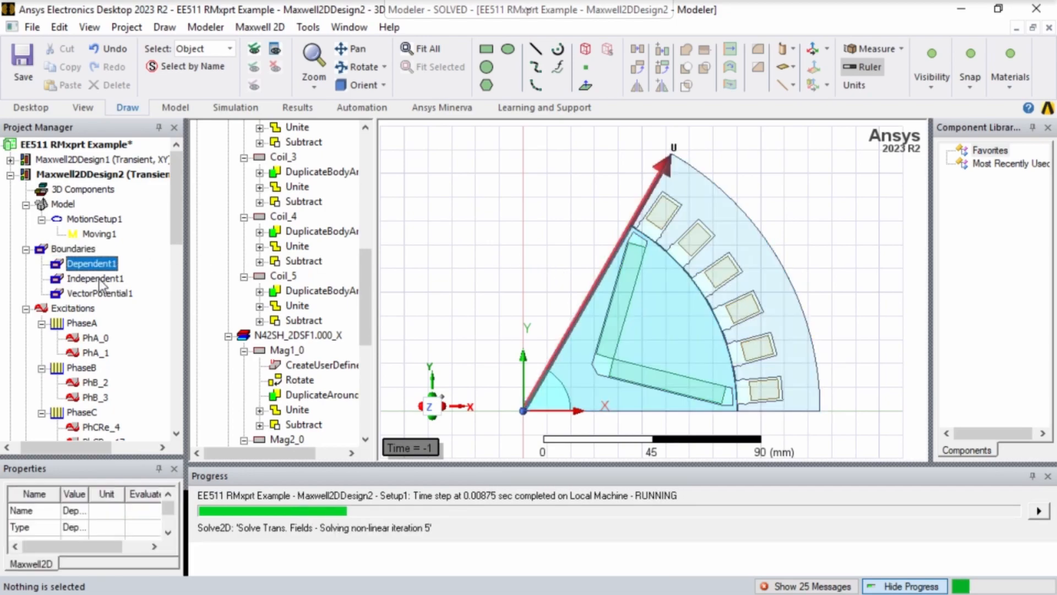
click(97, 279)
click(522, 236)
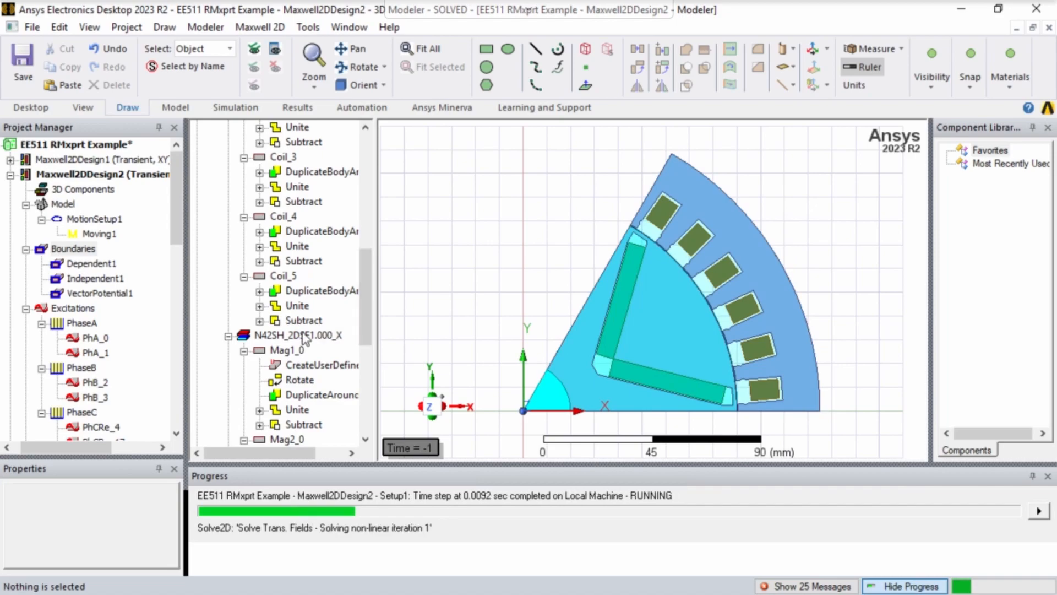
Step: Display the Torque plot of Maxwell2DDesign2 to follow the rerun transient solution
scroll(110, 333, down, 4)
scroll(104, 342, down, 2)
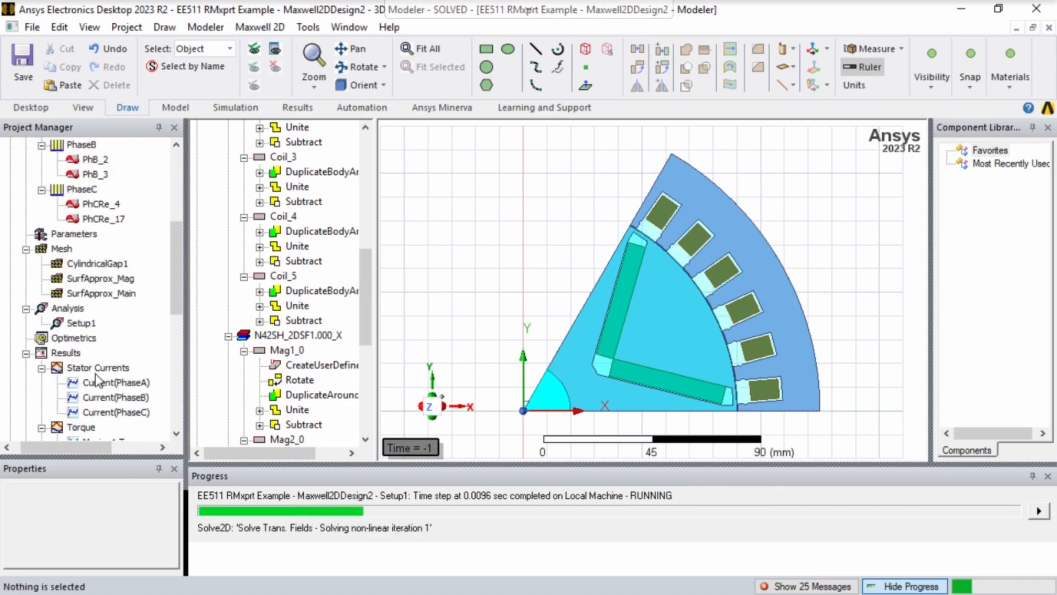
double_click(81, 382)
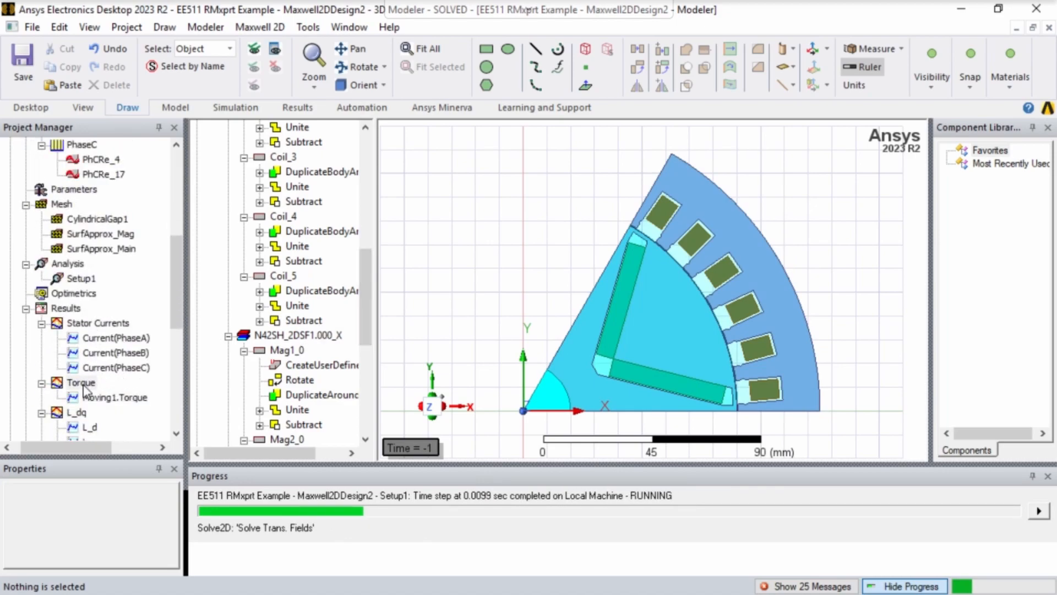
Step: Return to the 2D model of Maxwell2DDesign2 and locate the RMxprtDesign1 machine entries in the project tree
scroll(74, 325, up, 6)
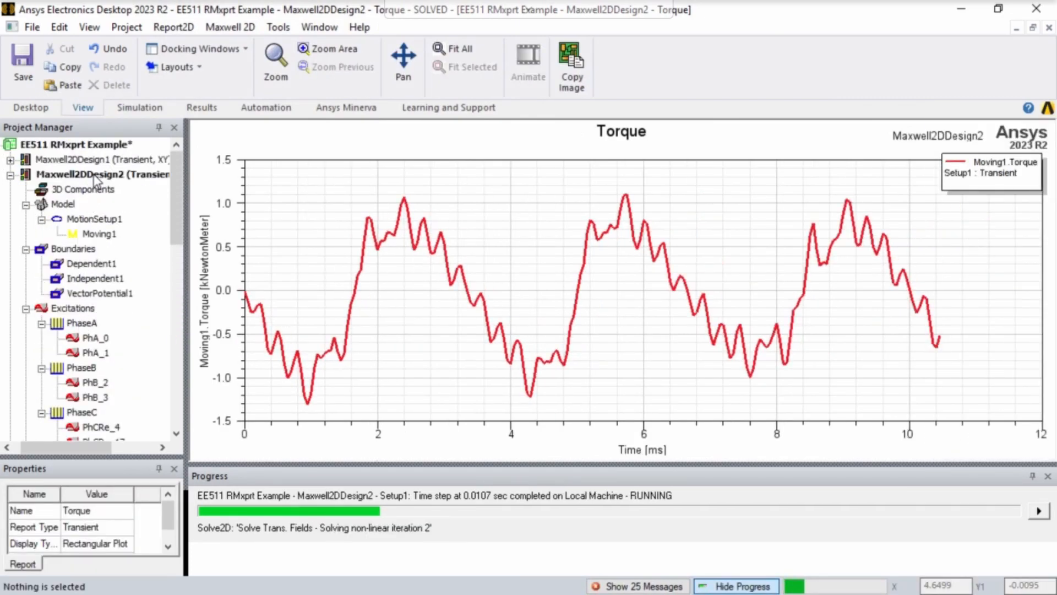
double_click(89, 175)
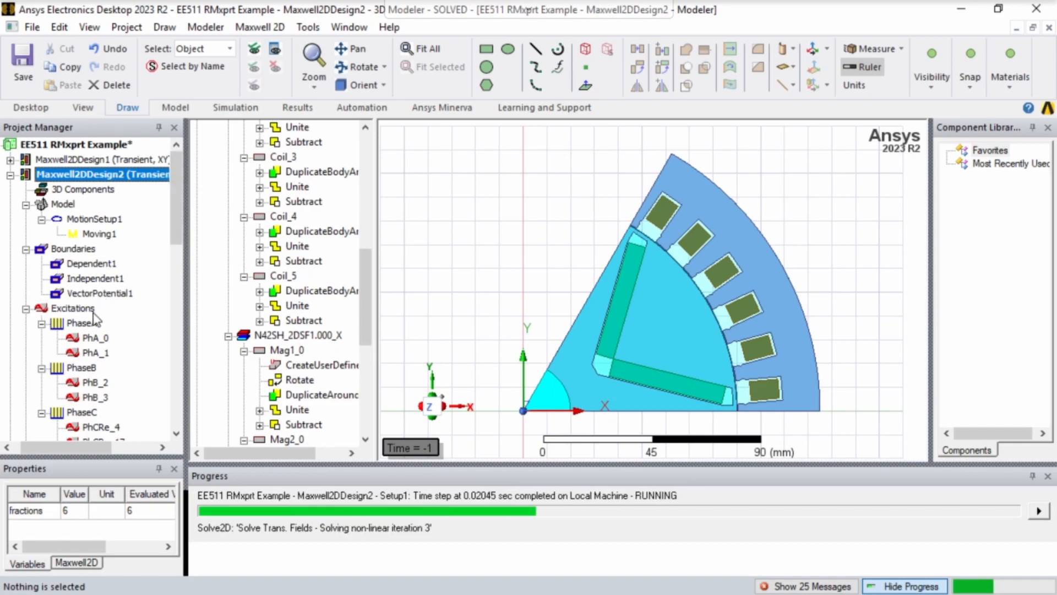
scroll(120, 330, down, 1)
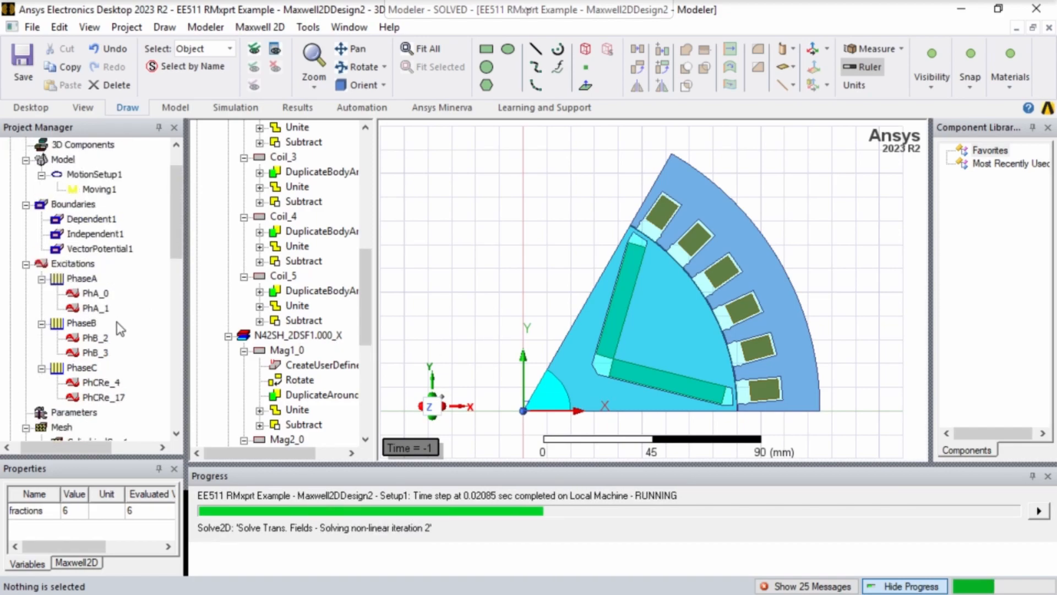
scroll(92, 386, down, 6)
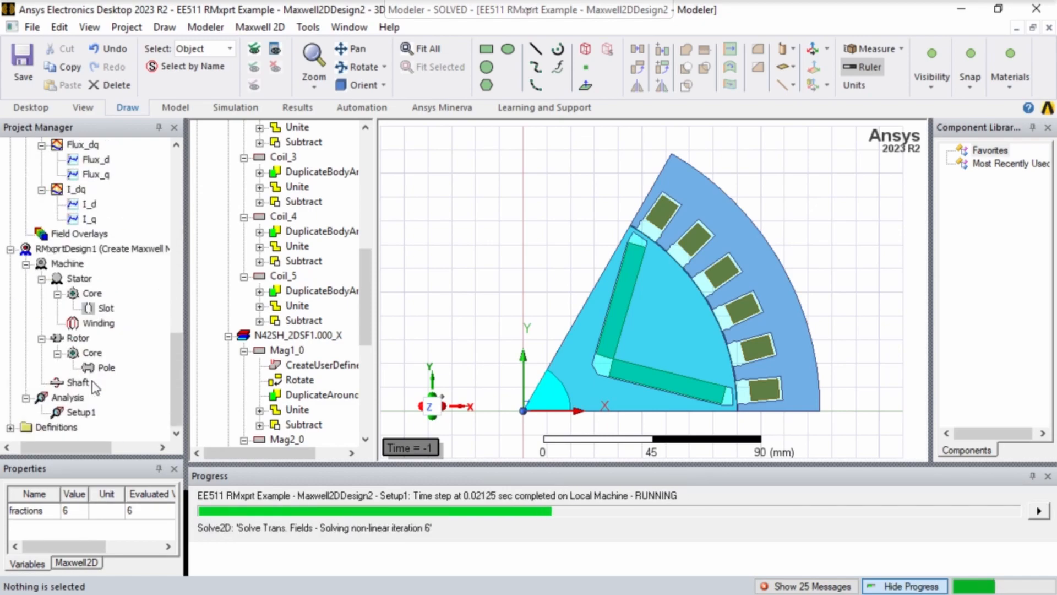